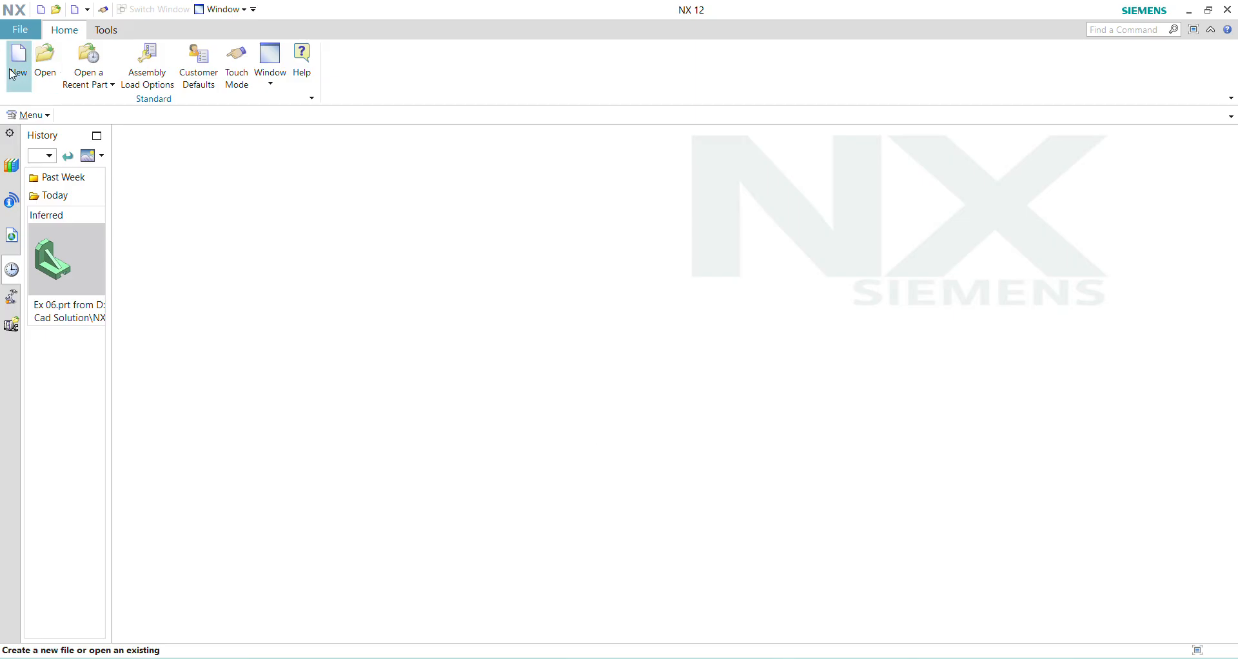
- Create a new millimetre part from the Model template, keeping the file name model1.prt
left_click(7, 66)
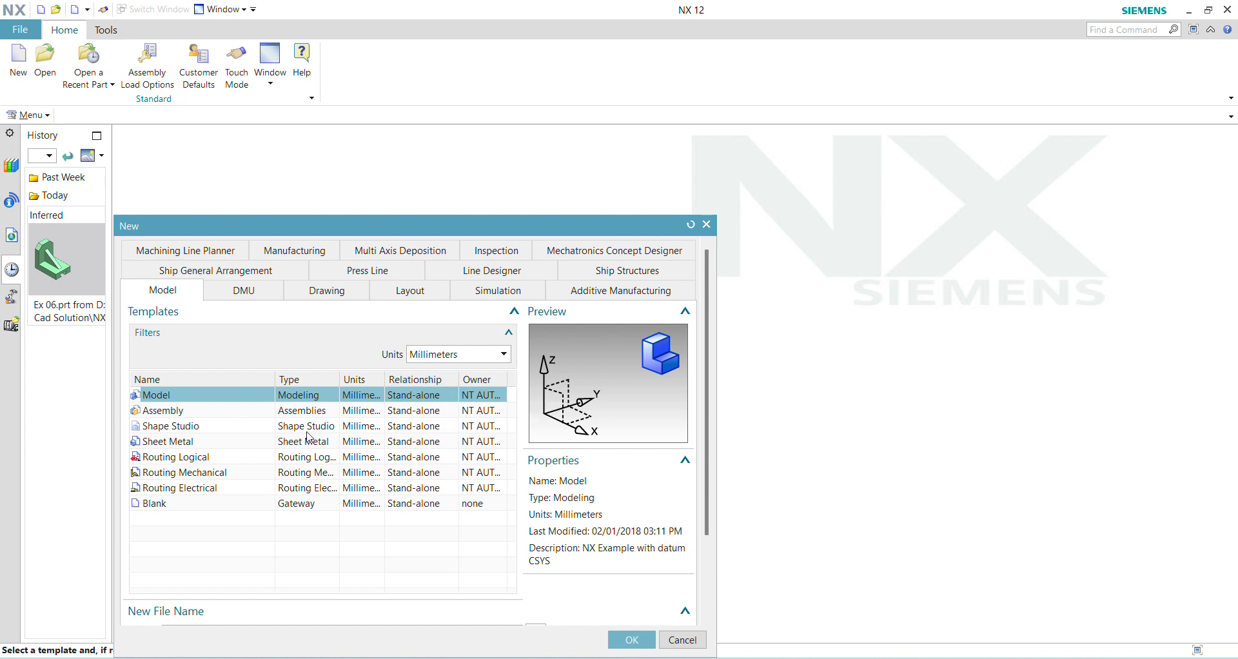
scroll(423, 462, "down", 3)
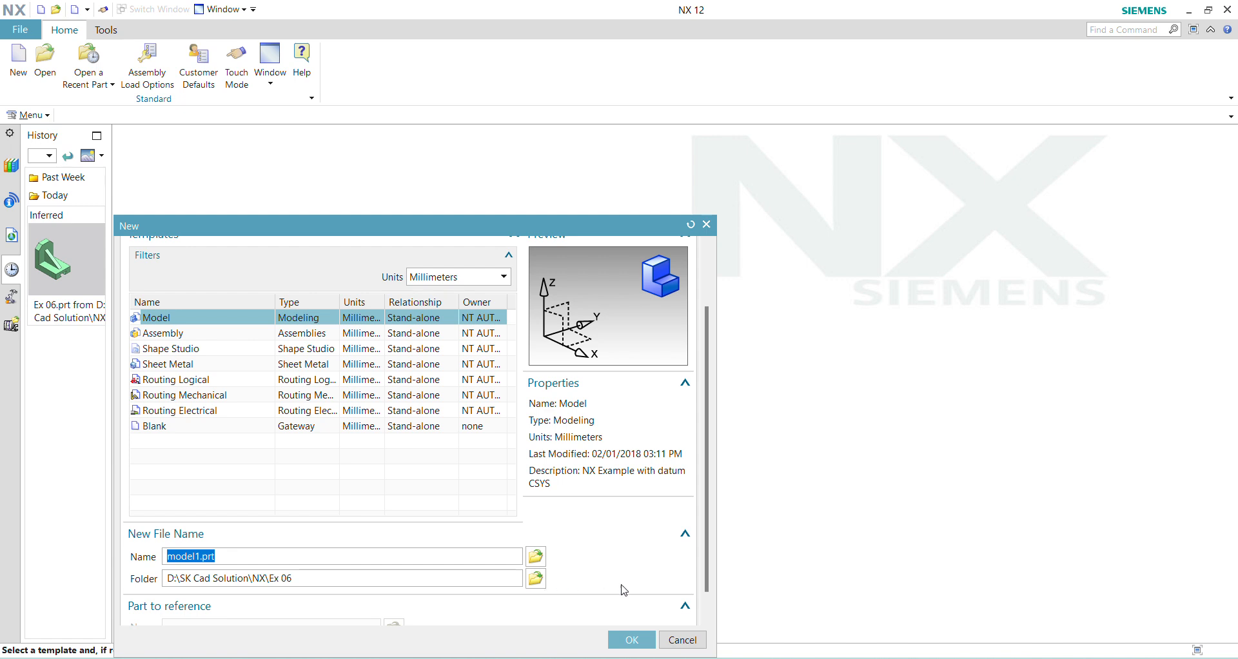
left_click(635, 641)
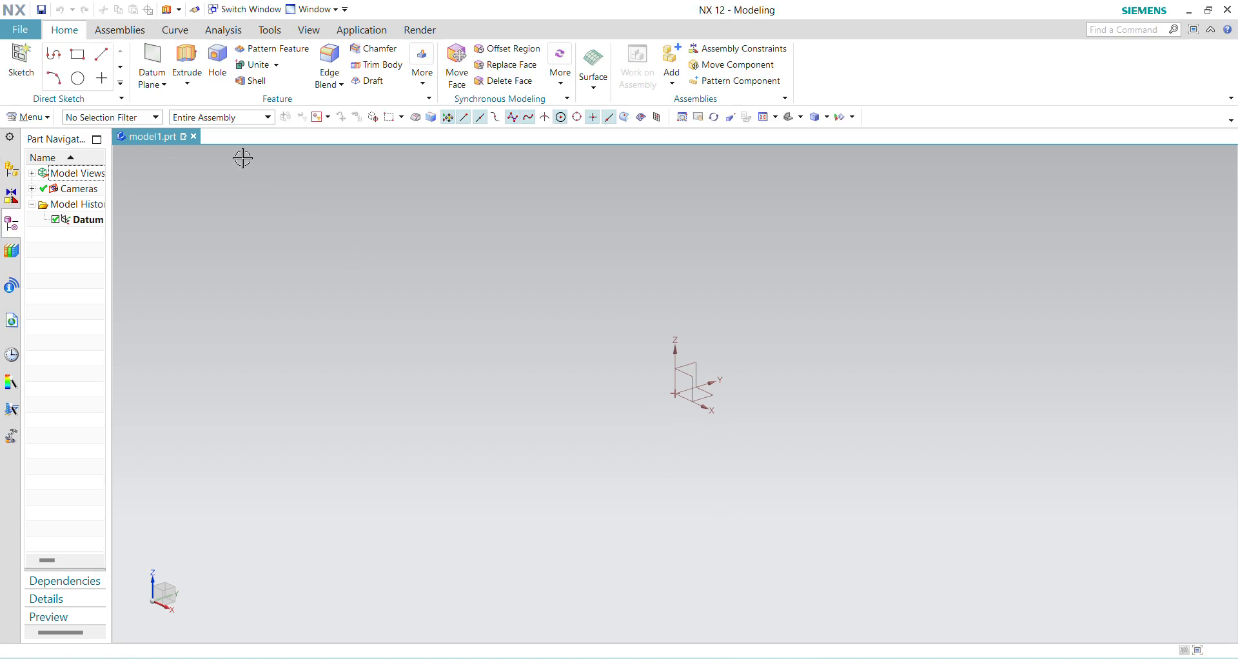
- Start an Extrude with a sketch on the XY plane and draw a rectangle centred on the origin, 105 mm wide and 75 mm high
left_click(187, 60)
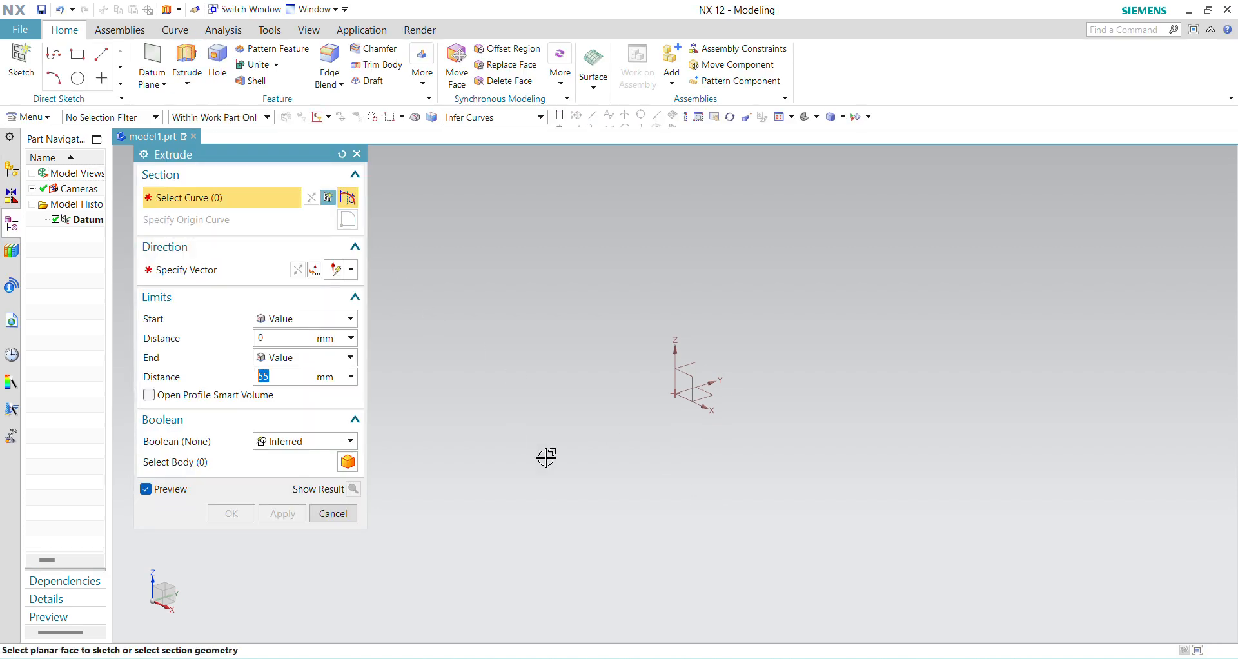
left_click(707, 405)
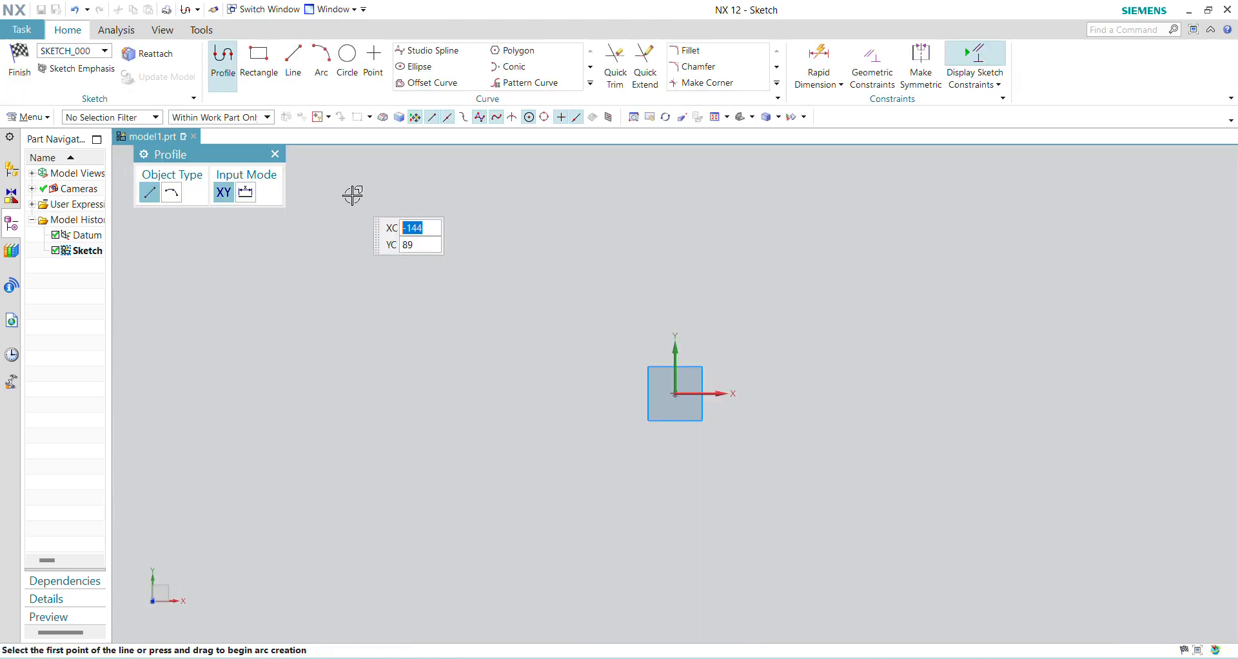
left_click(257, 67)
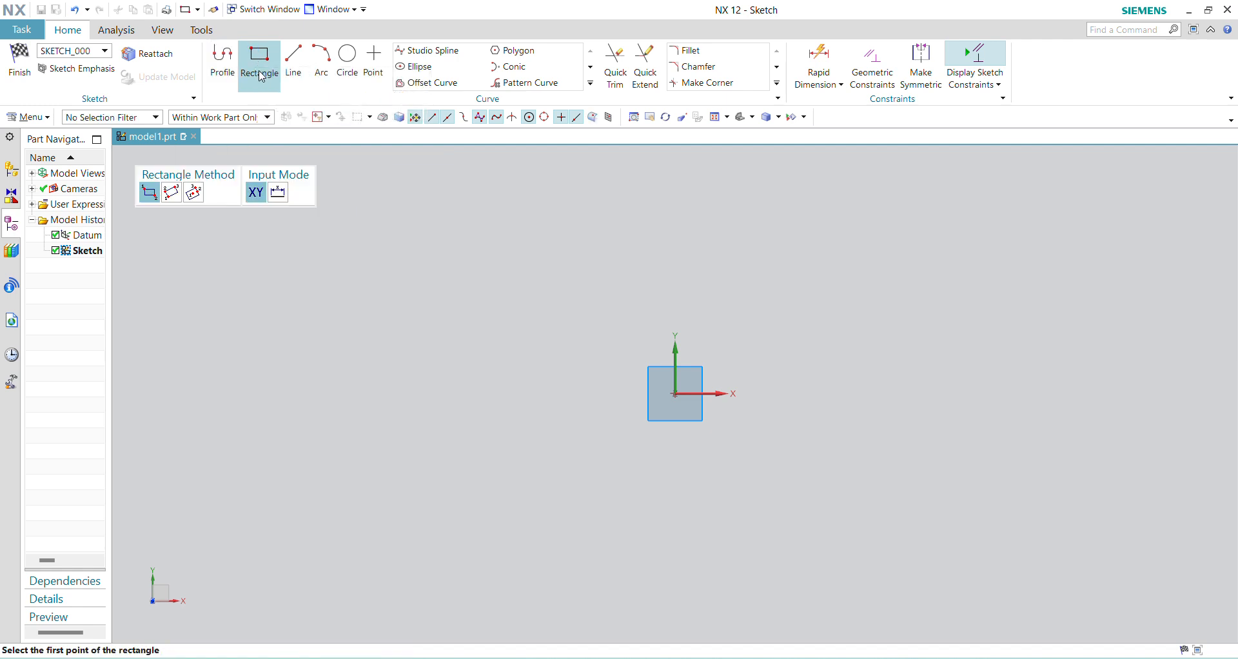
left_click(193, 192)
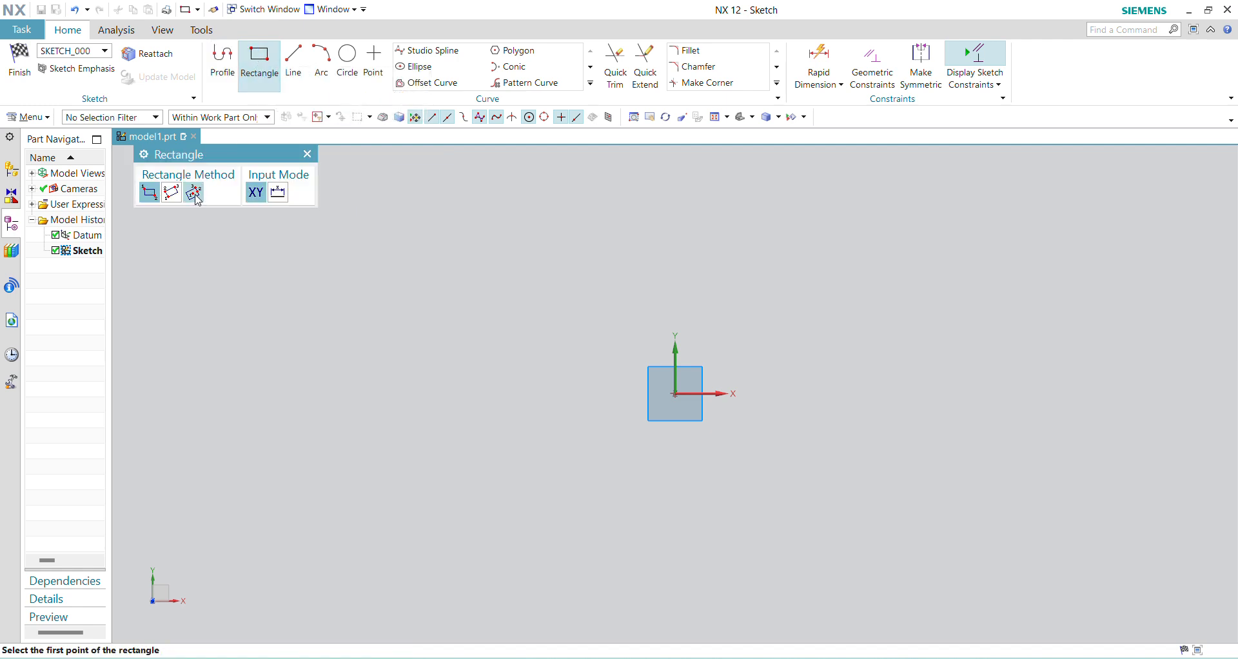
left_click(676, 393)
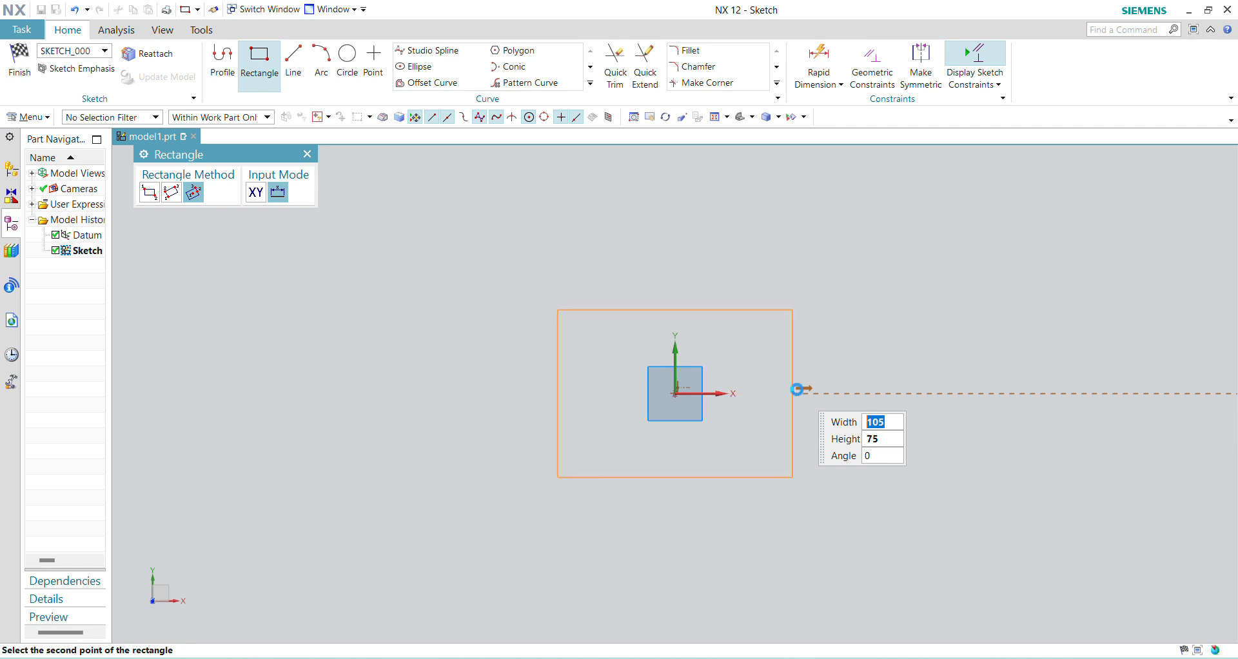
left_click(803, 392)
key("Escape")
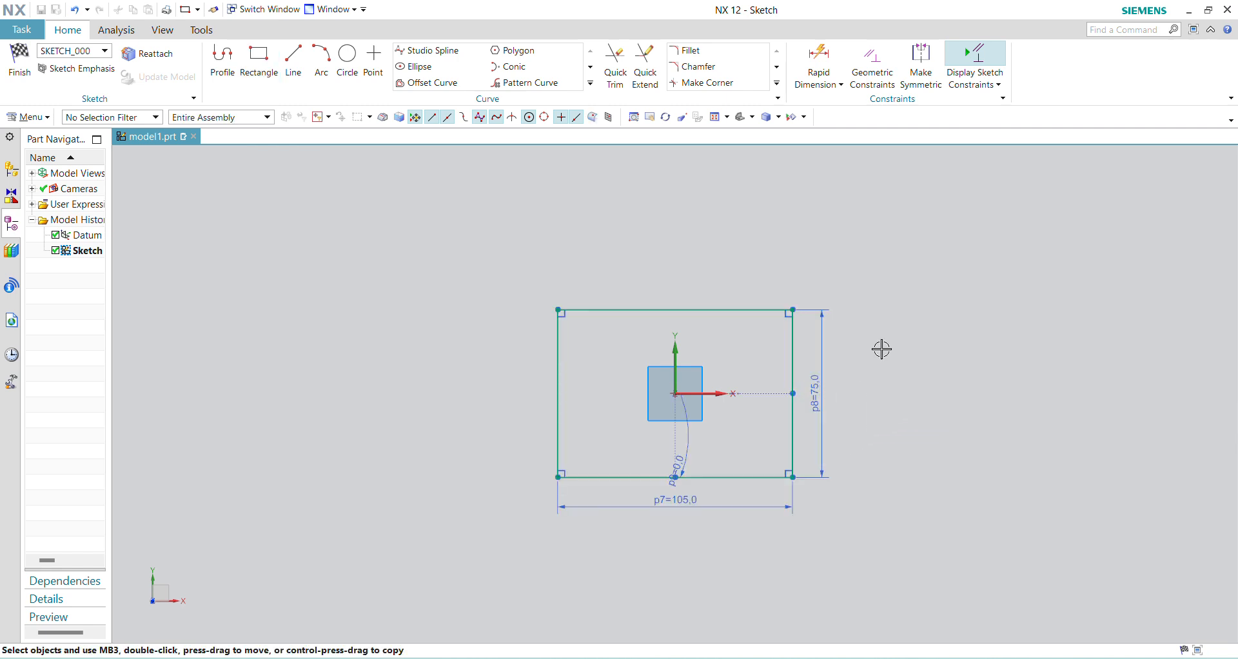
- Finish the rectangle sketch and extrude it 15 mm to form the base plate
right_click(882, 349)
left_click(929, 359)
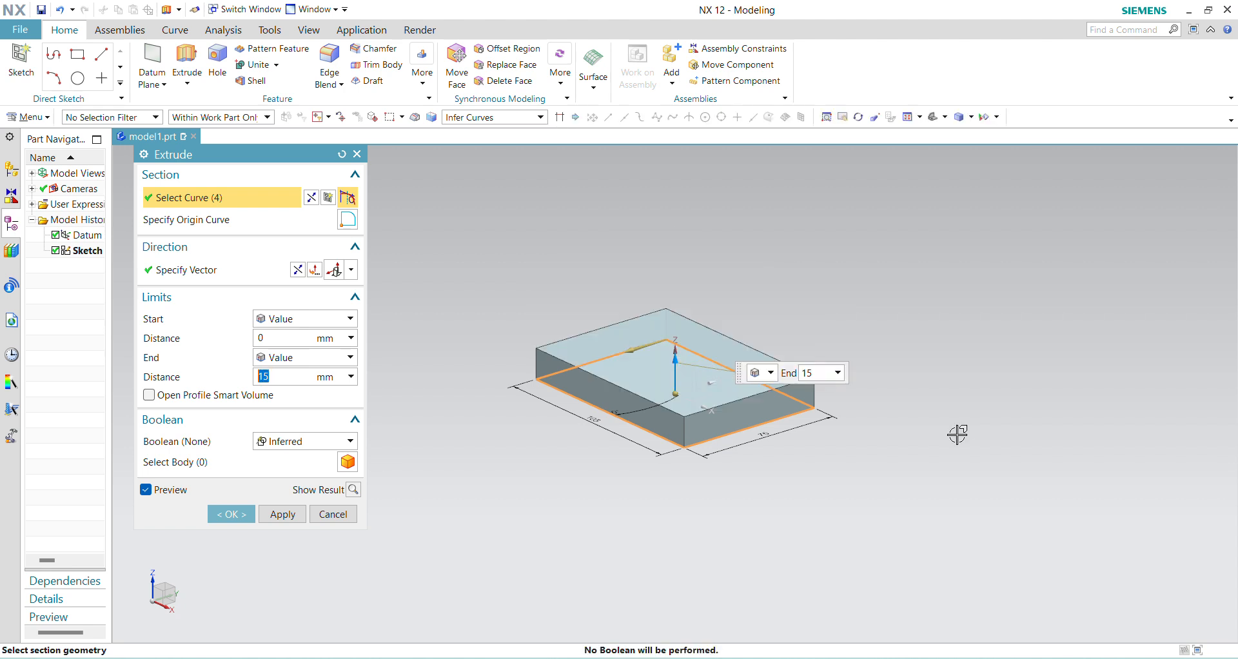
middle_click(954, 436)
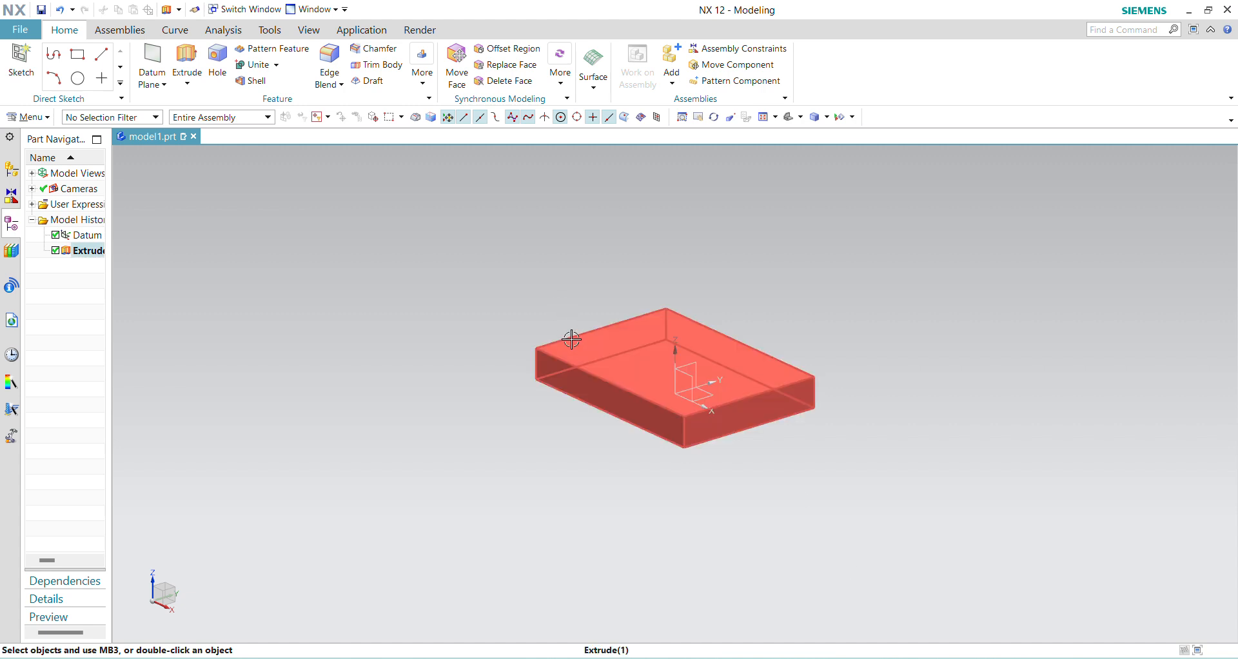
- Start an Extrude sketch on the base plate's top face and draw a two-point rectangle spanning the plate's full width along its short edge
left_click(185, 61)
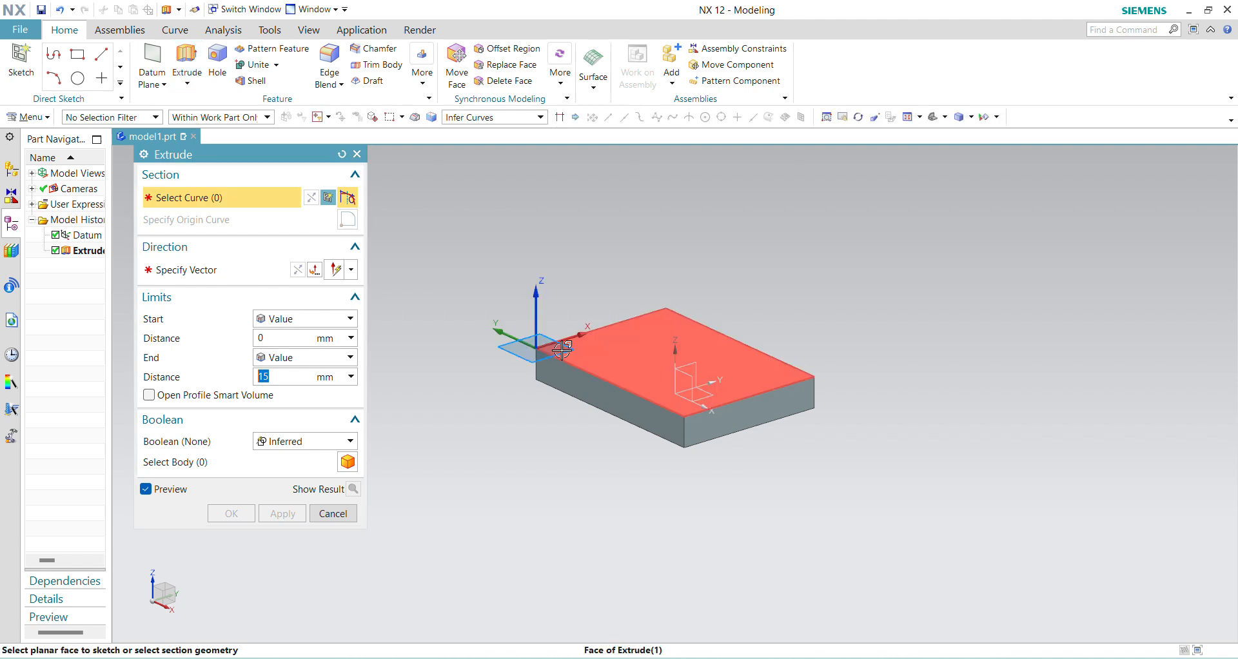
left_click(562, 349)
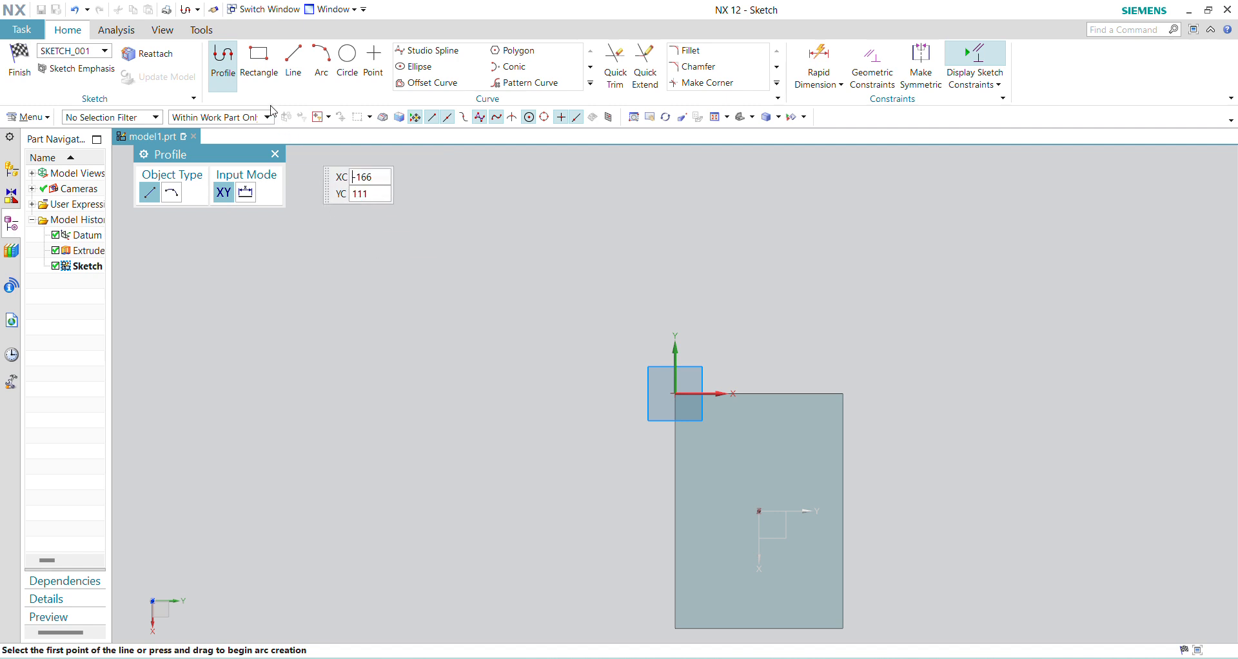
left_click(258, 62)
left_click(150, 194)
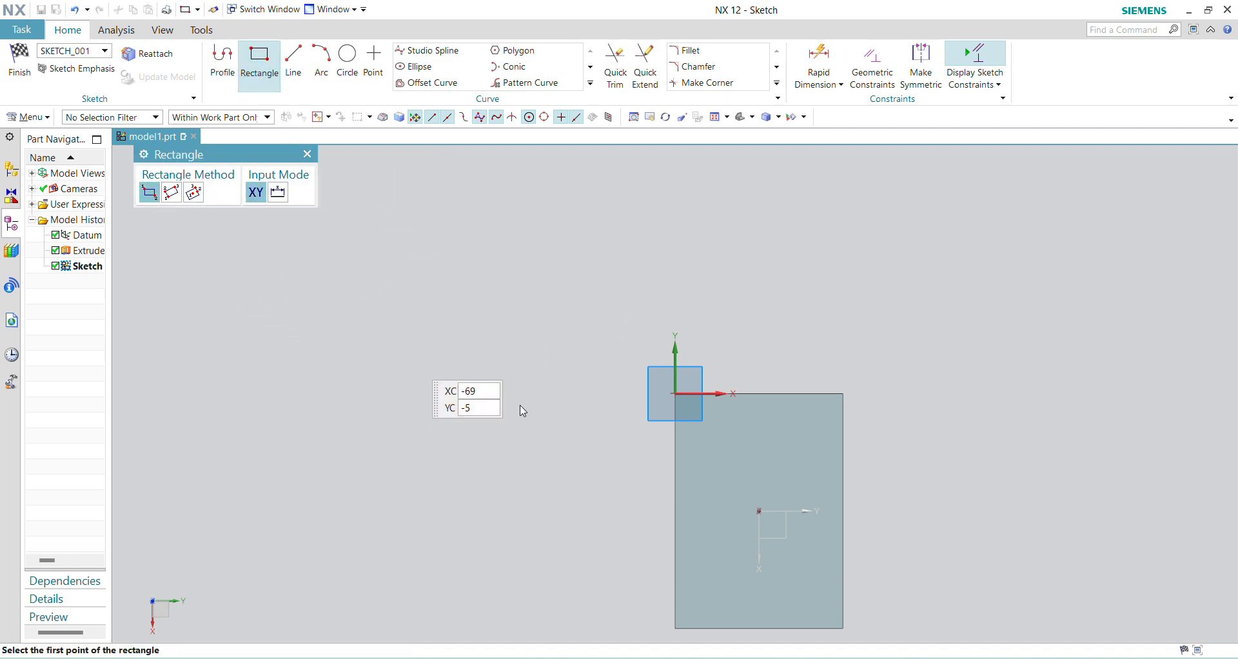
left_click(675, 391)
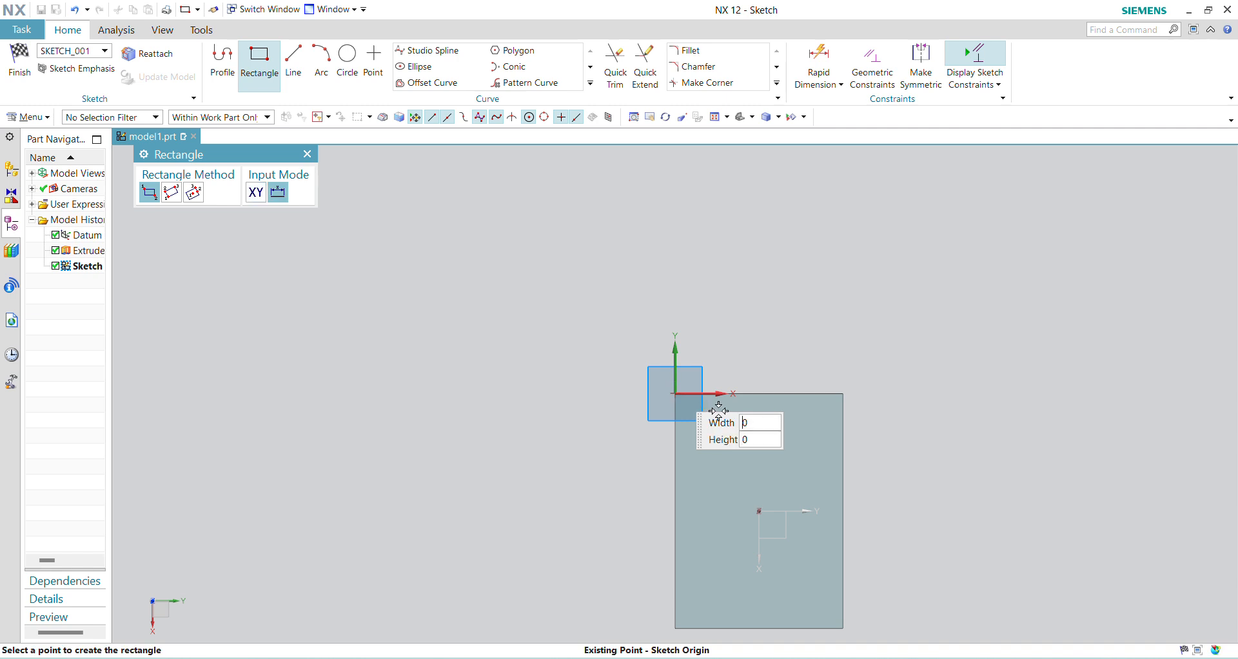
left_click(840, 435)
key("Escape")
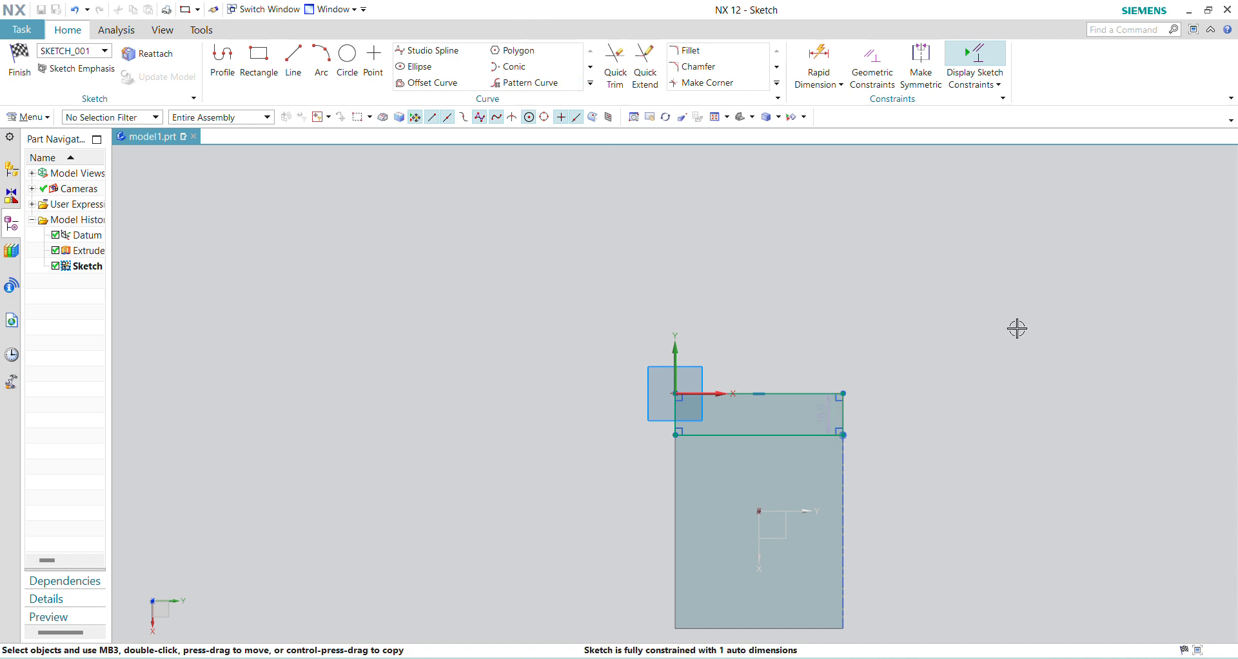
left_click(832, 417)
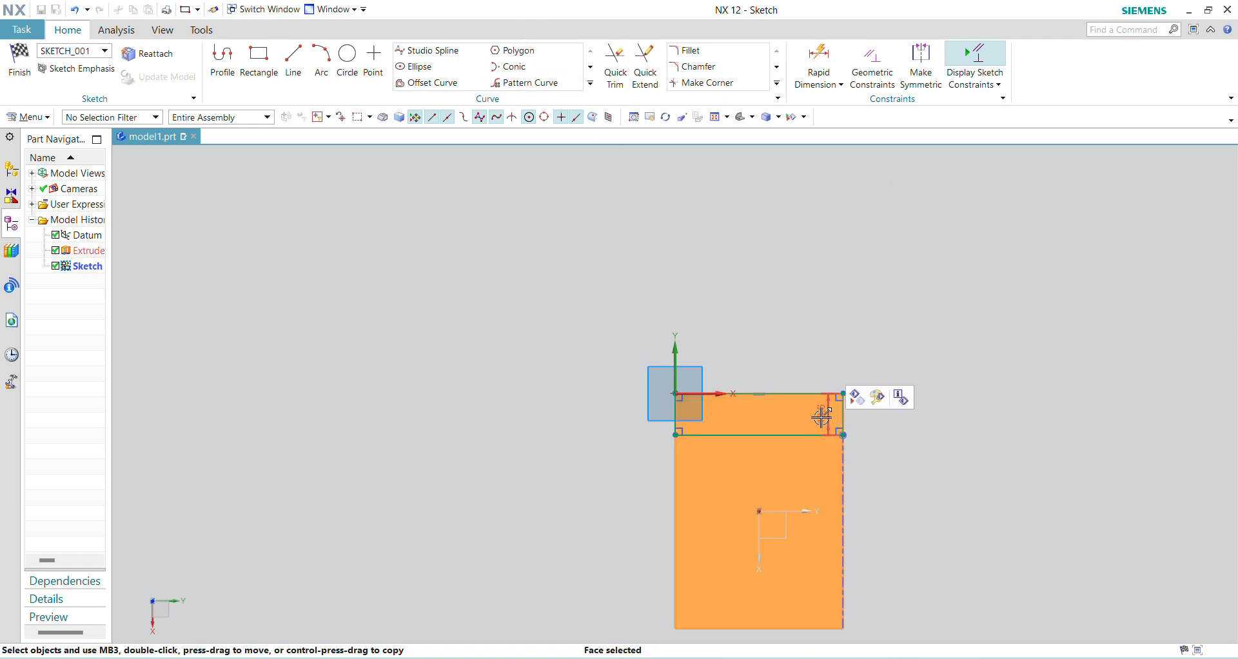
key("ctrl+j")
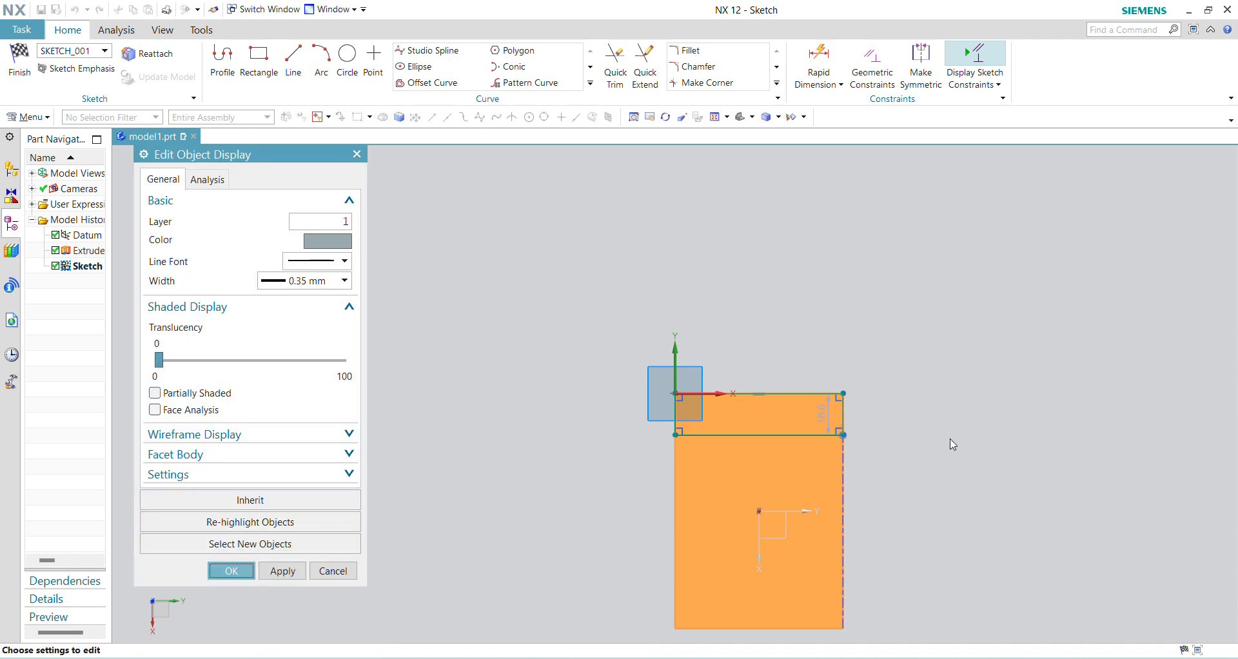
key("Escape")
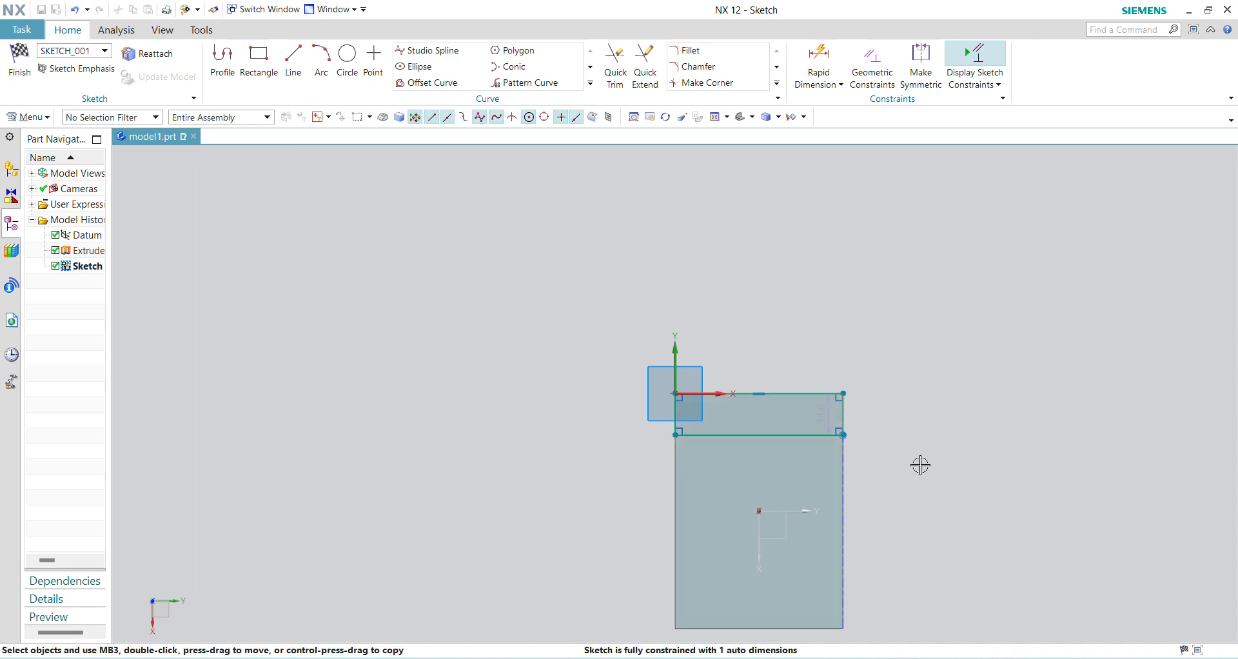
- Set the short side of the sketched rectangle to 12 mm
left_click(822, 410)
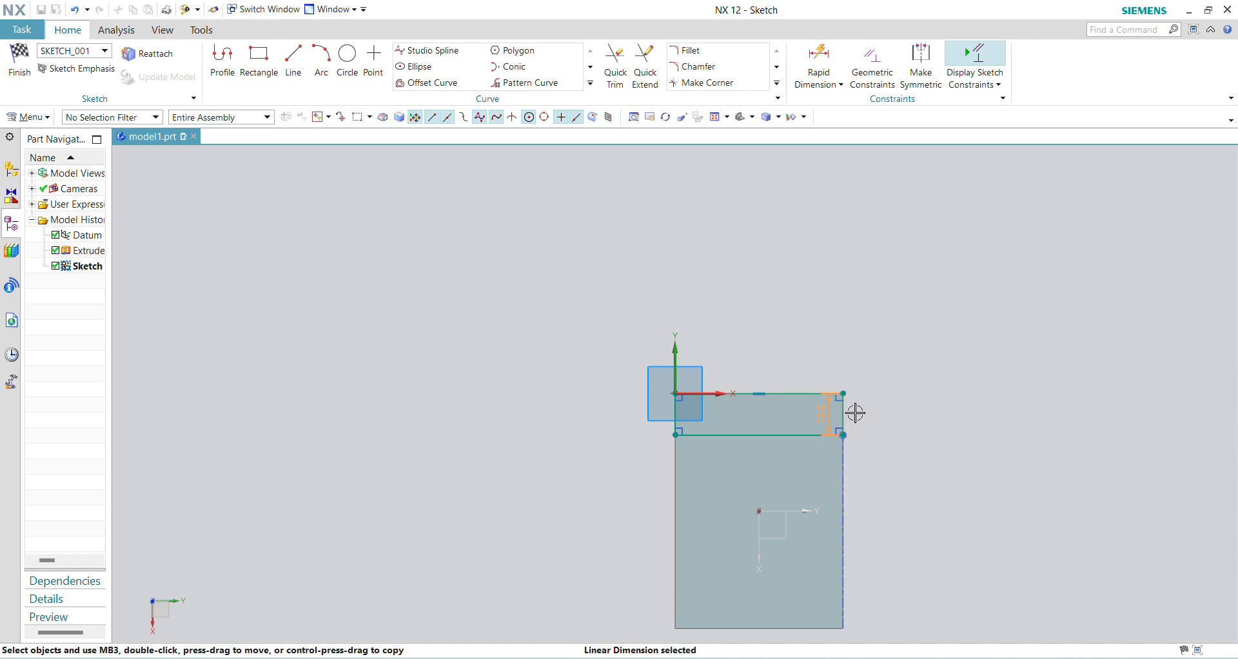
double_click(830, 416)
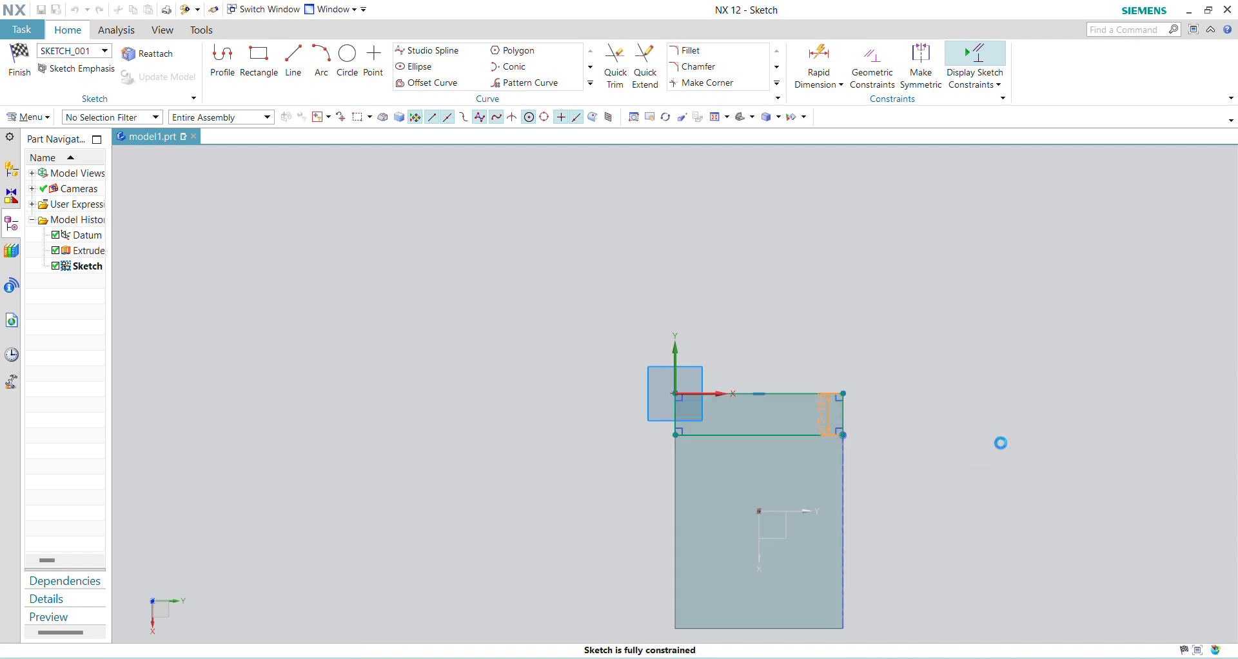
type("12")
key("Return")
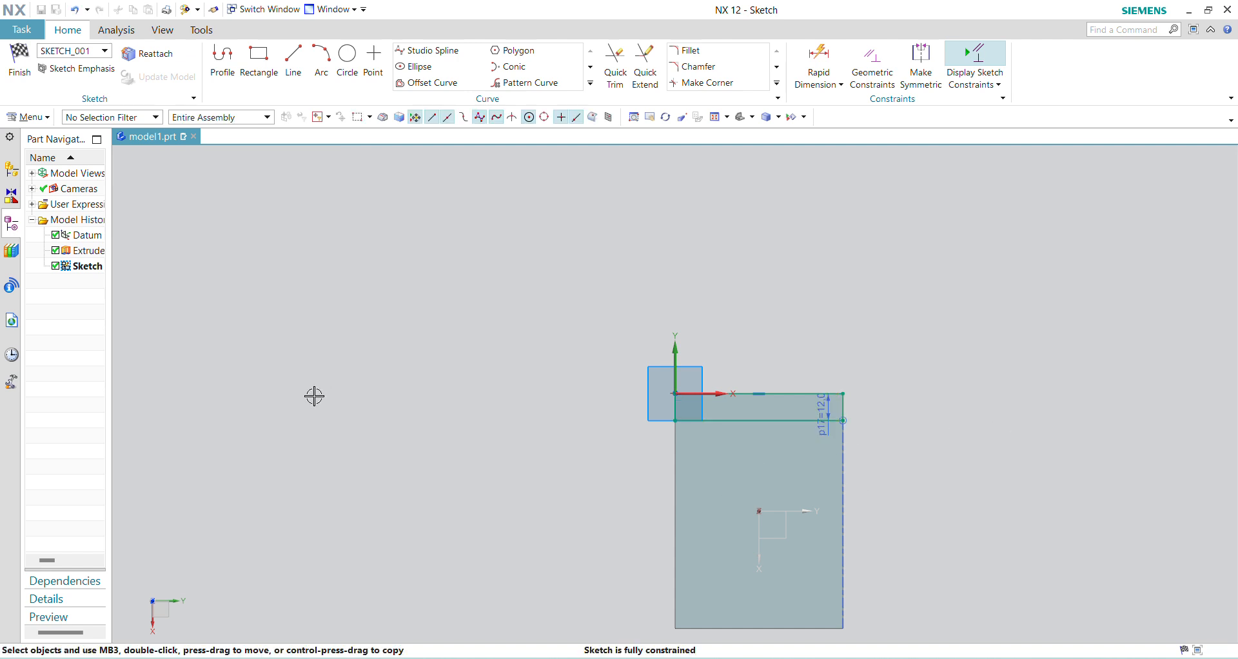
- Finish the sketch and extrude the 12 mm strip 55 mm upward, united with the base plate
right_click(366, 319)
left_click(413, 332)
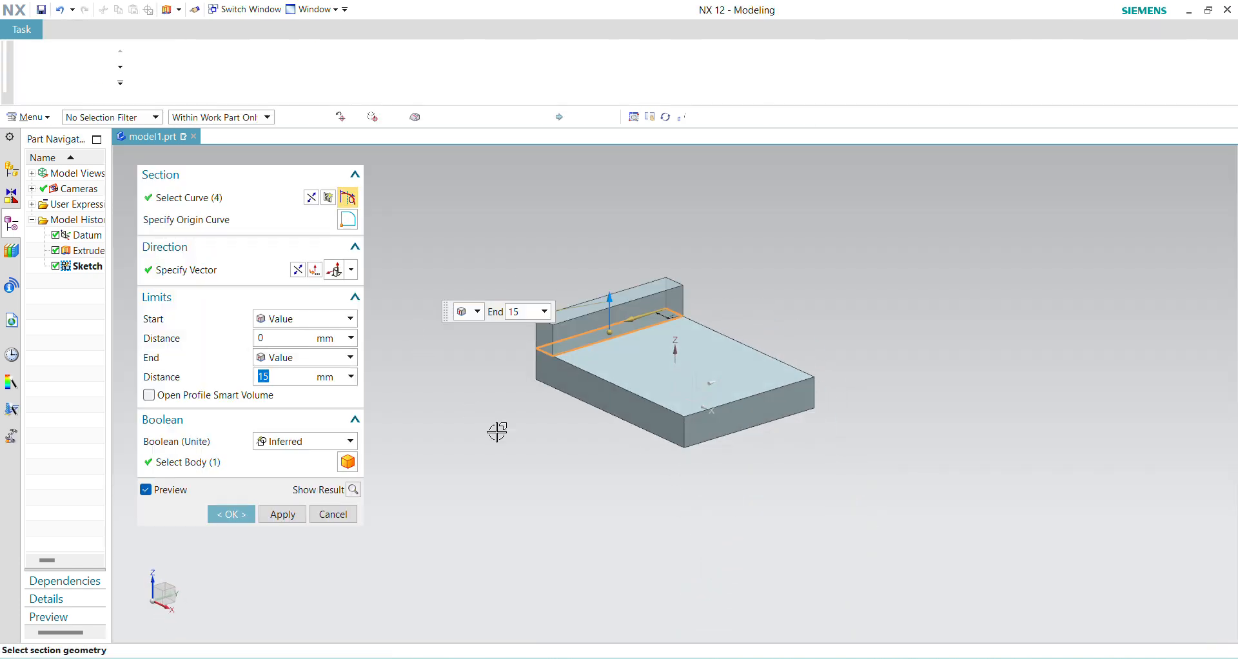
type("5")
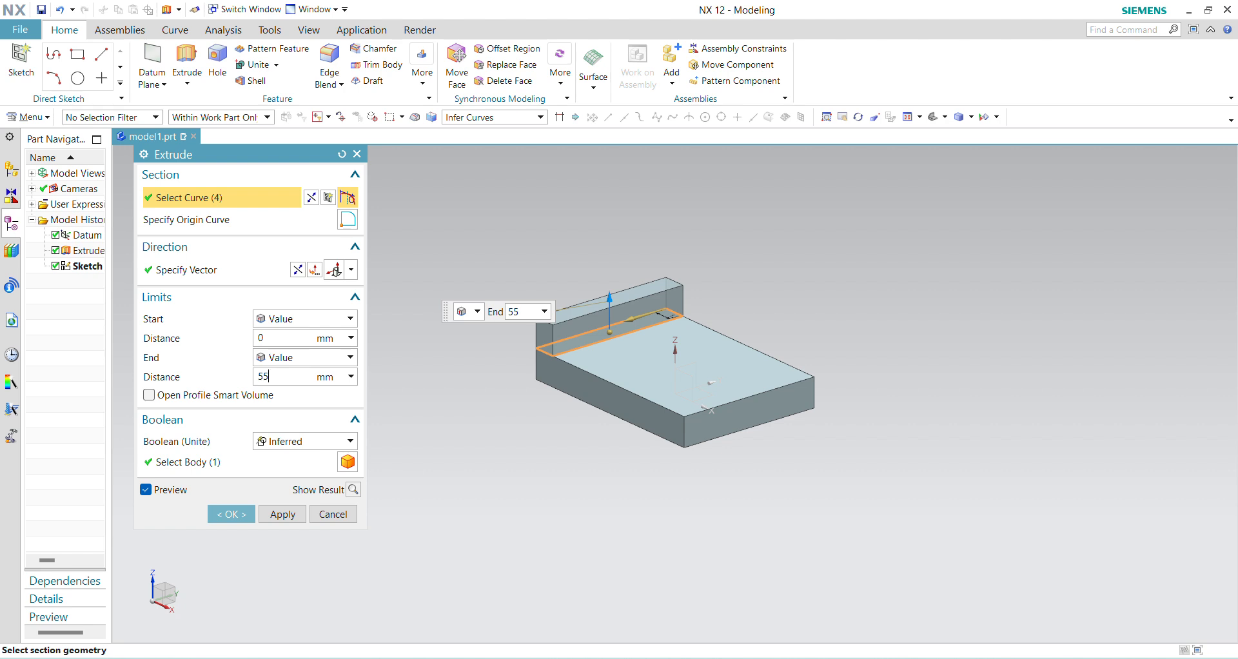
left_click(350, 442)
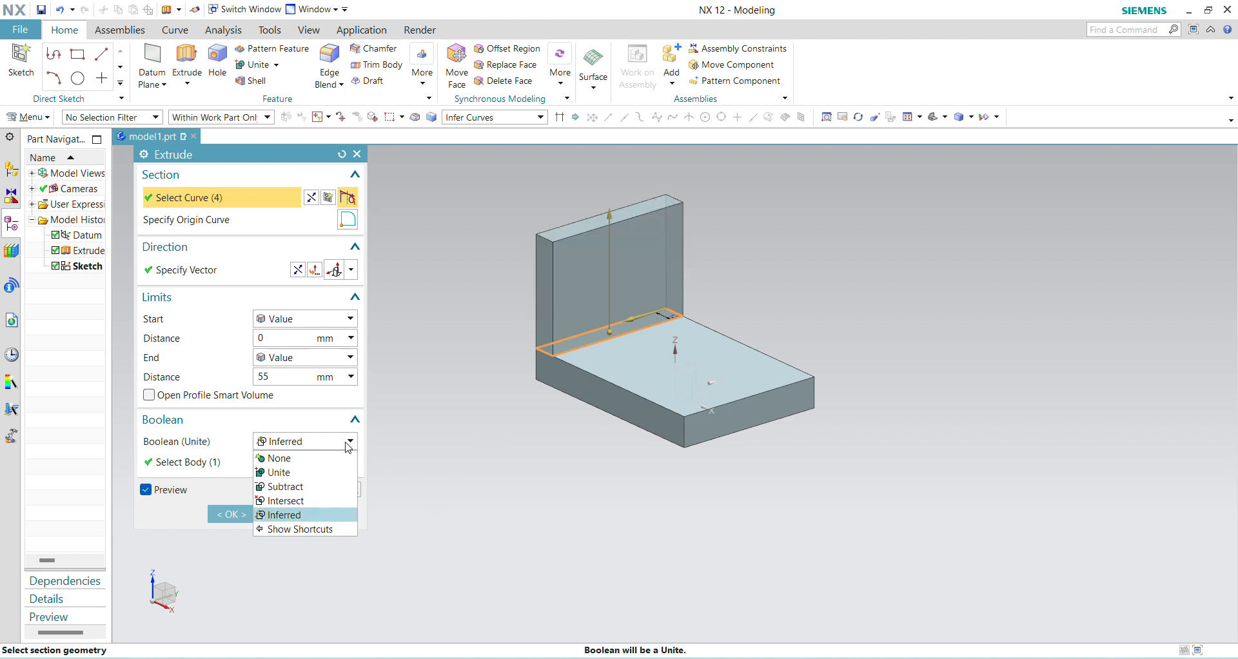
left_click(311, 474)
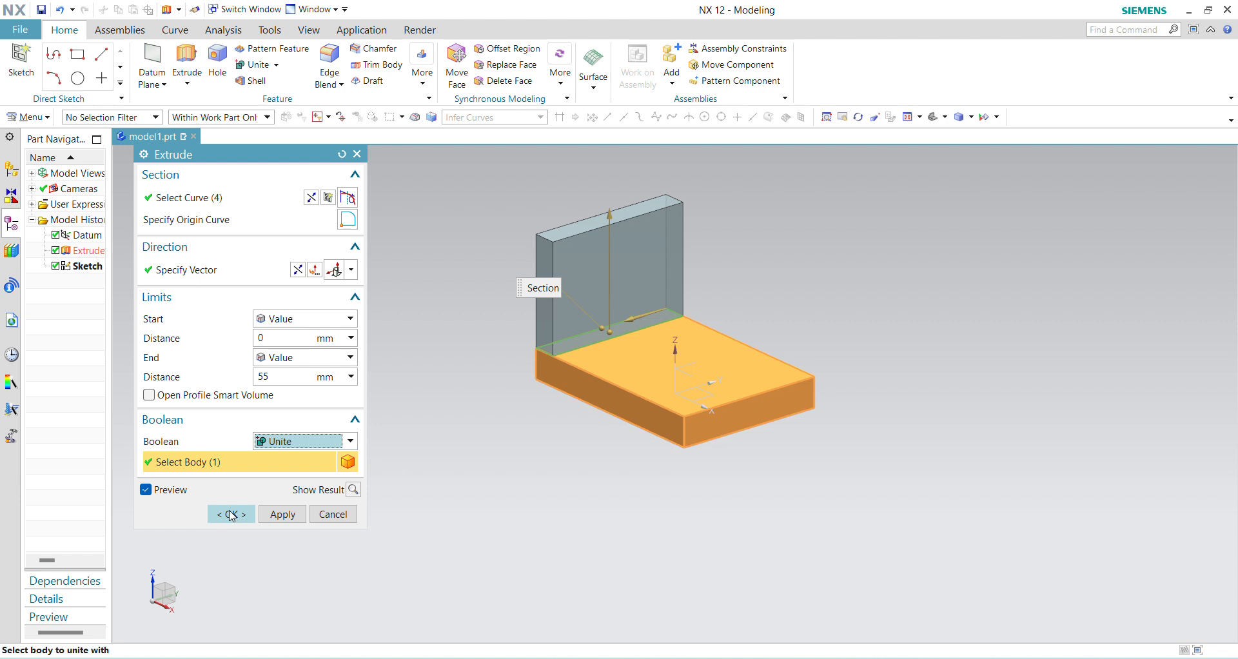
left_click(230, 514)
- Apply a 37.5 mm radius Edge Blend to one upper corner edge of the upright wall
middle_click_drag(492, 542, 531, 514)
scroll(560, 532, "up", 3)
scroll(594, 486, "down", 5)
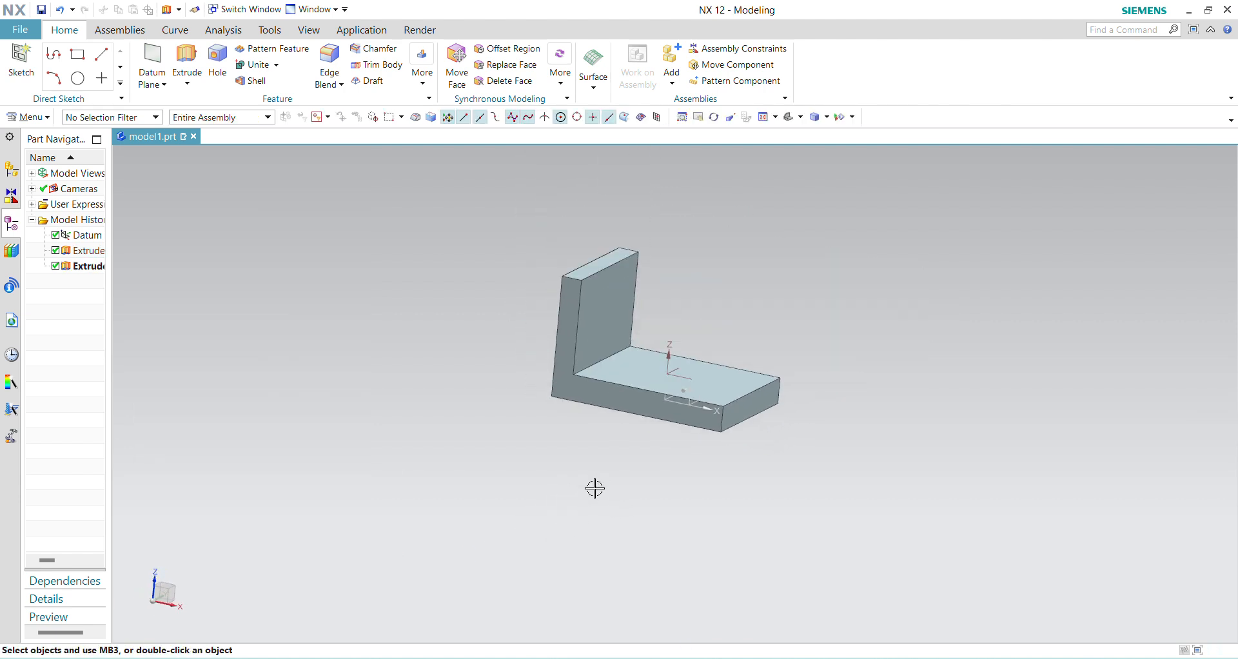
middle_click_drag(680, 514, 656, 516)
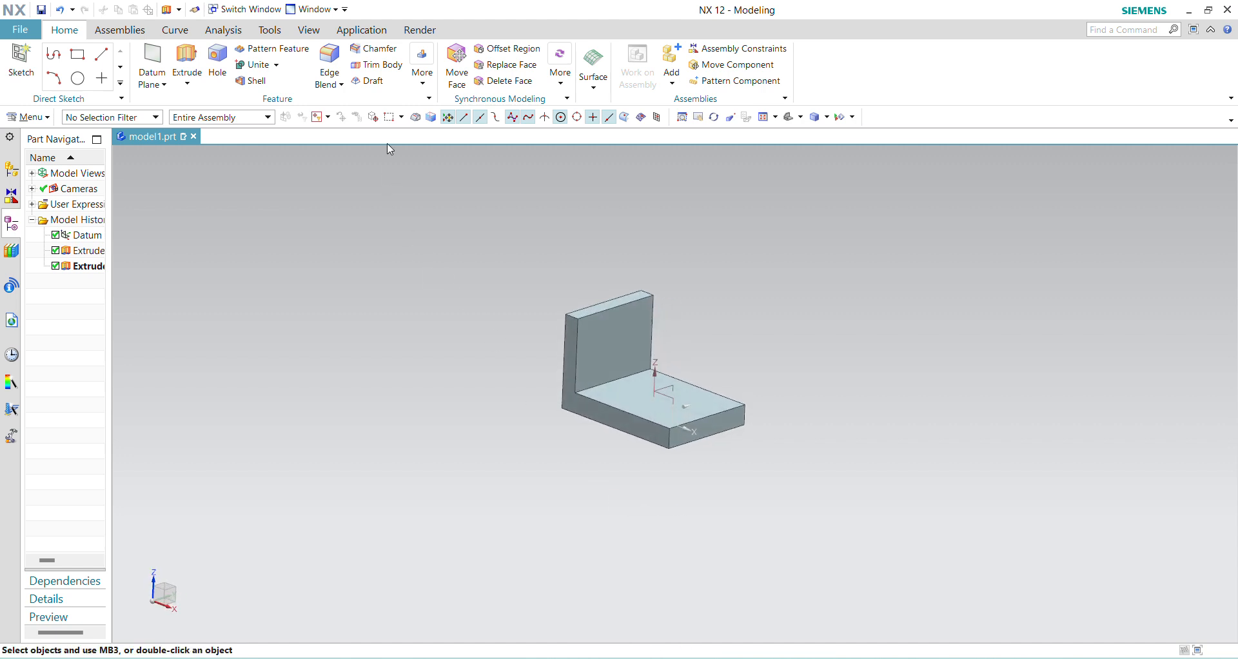
left_click(329, 57)
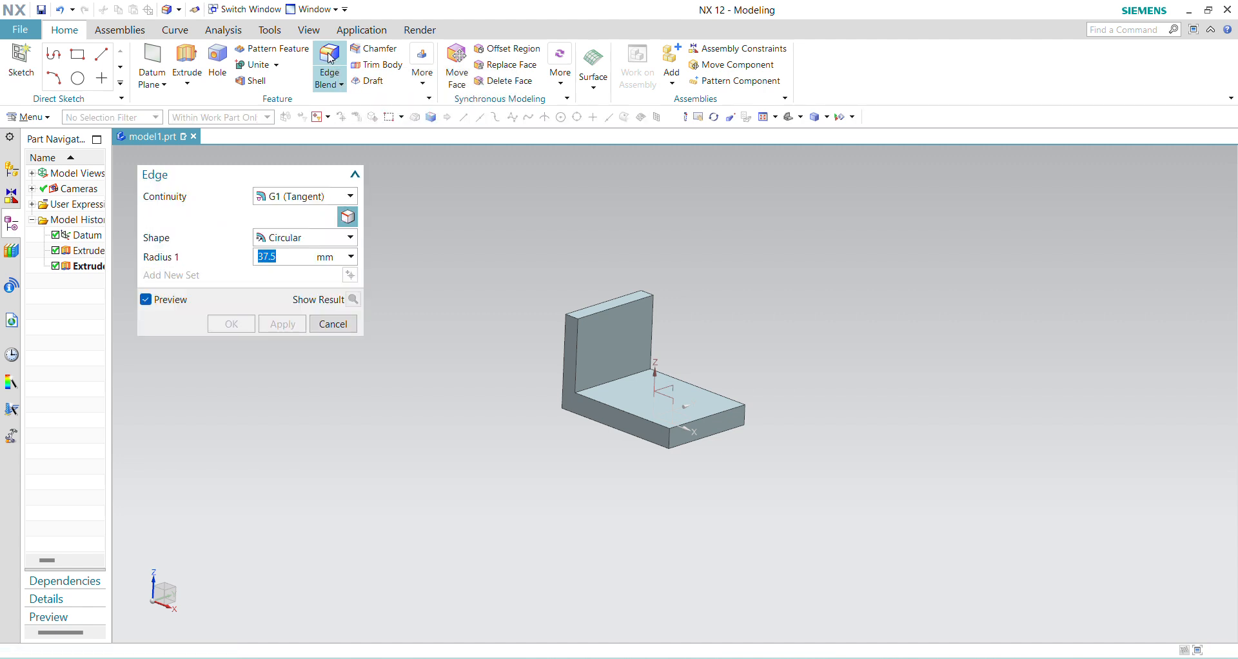
scroll(553, 301, "up", 3)
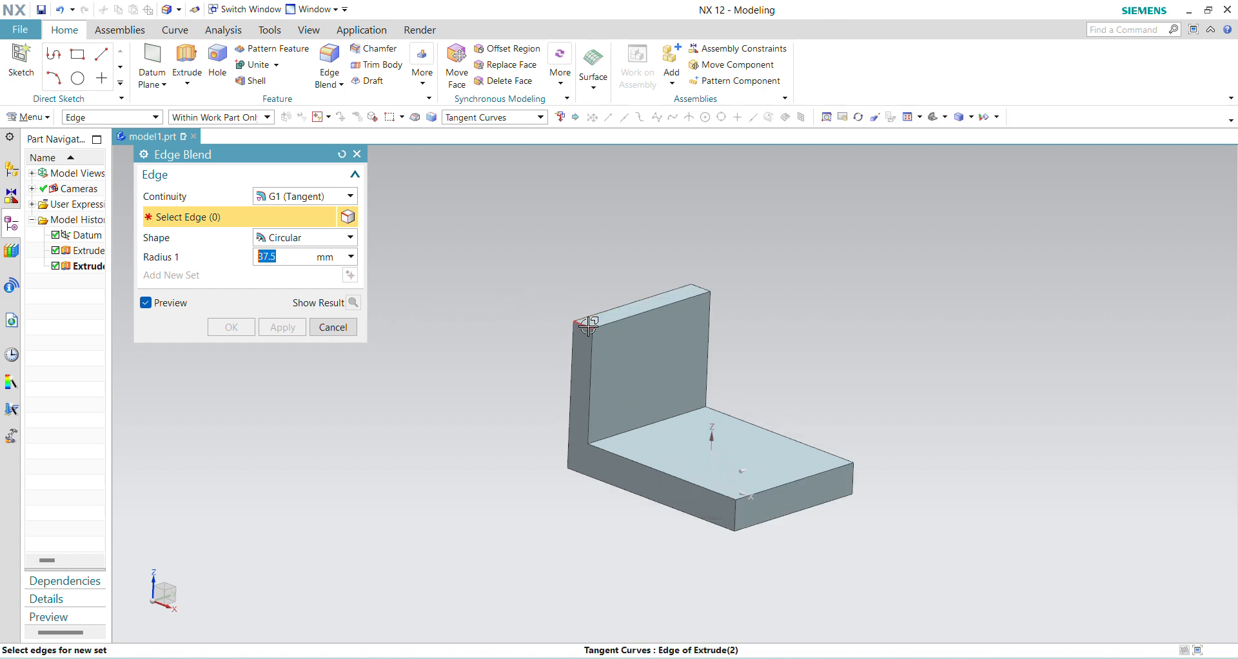
left_click(587, 325)
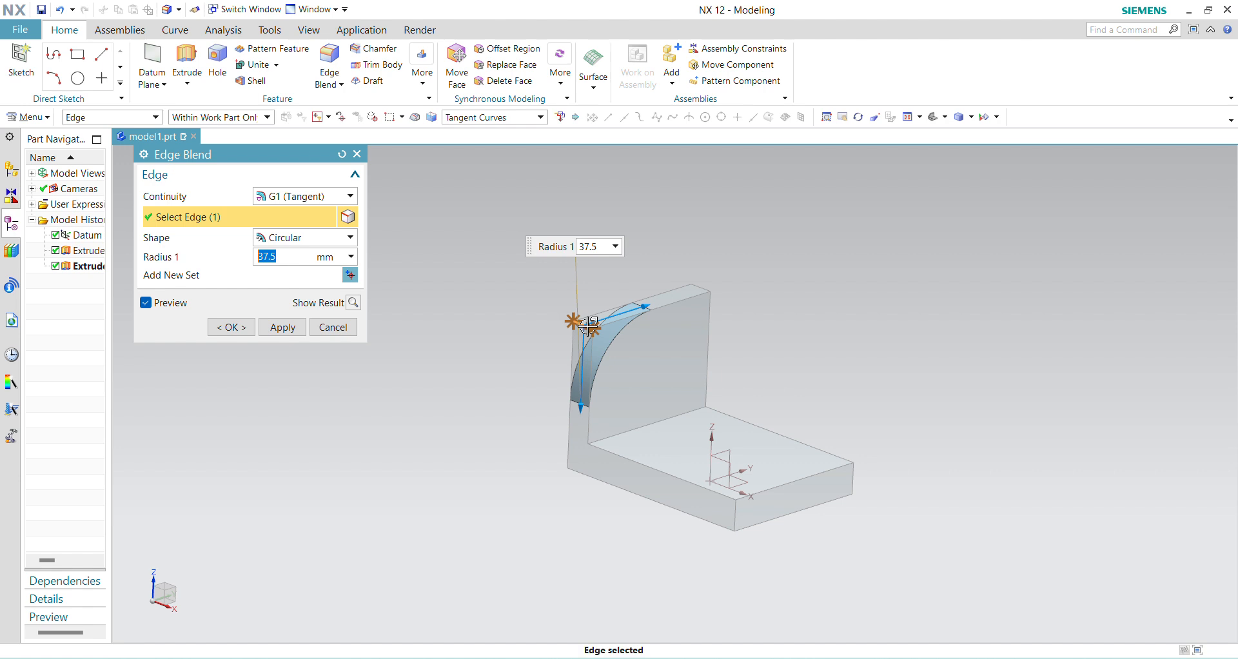
left_click(237, 327)
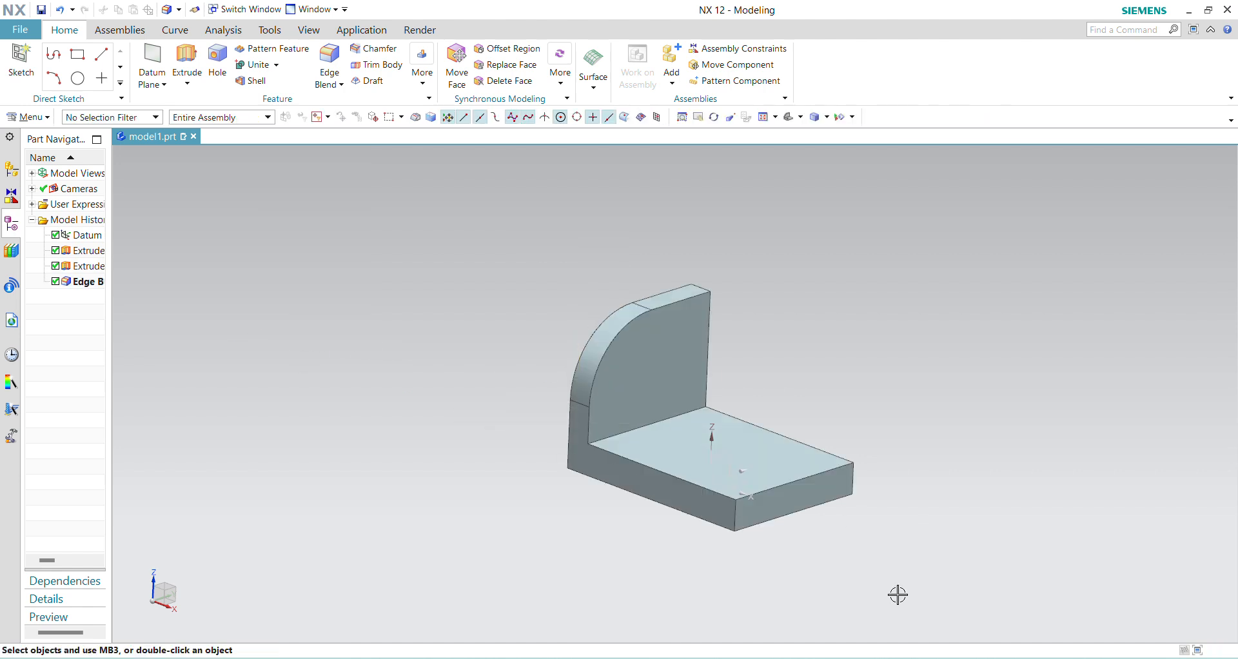
- Start an Extrude sketch on the bracket's flat side face and draw a 50 by 32 mm rectangle from the inner wall-base corner
key("alt+Tab")
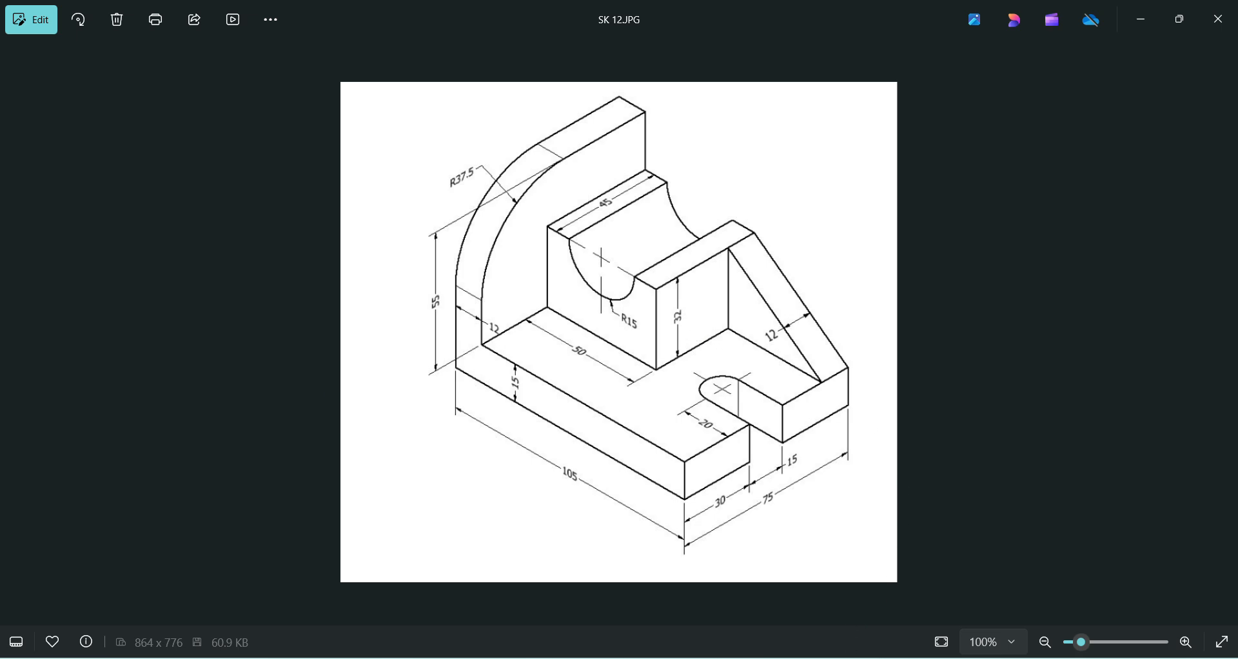
key("alt+Tab")
middle_click_drag(889, 521, 776, 516)
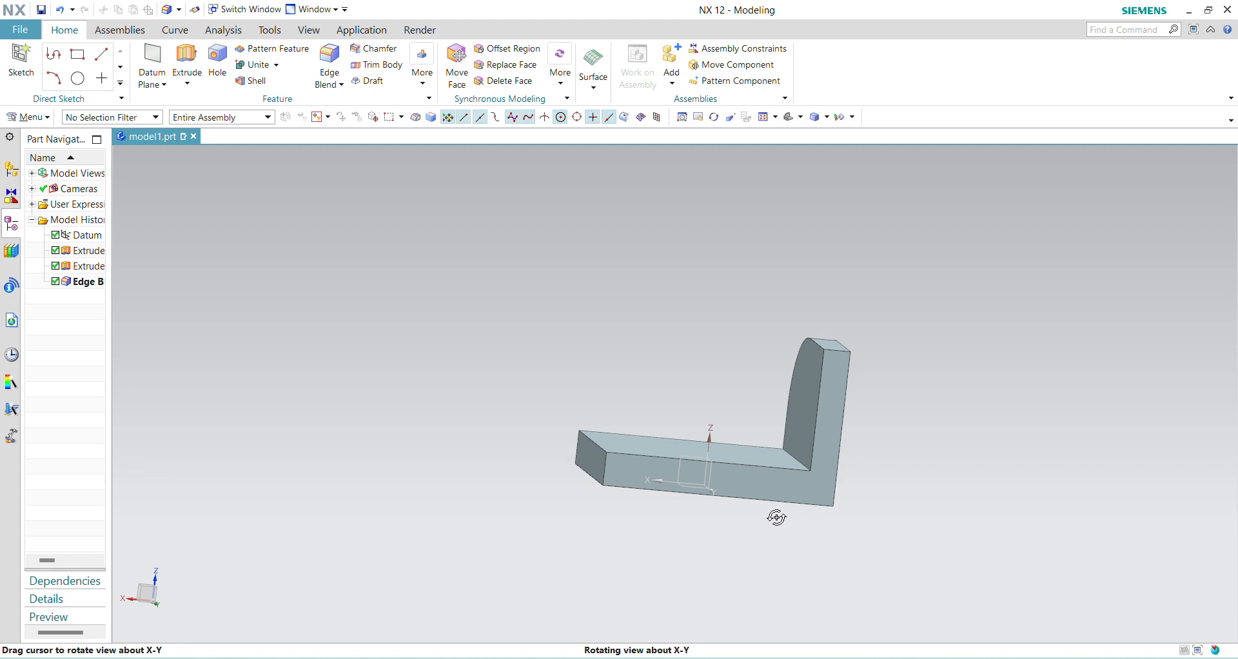
left_click(188, 56)
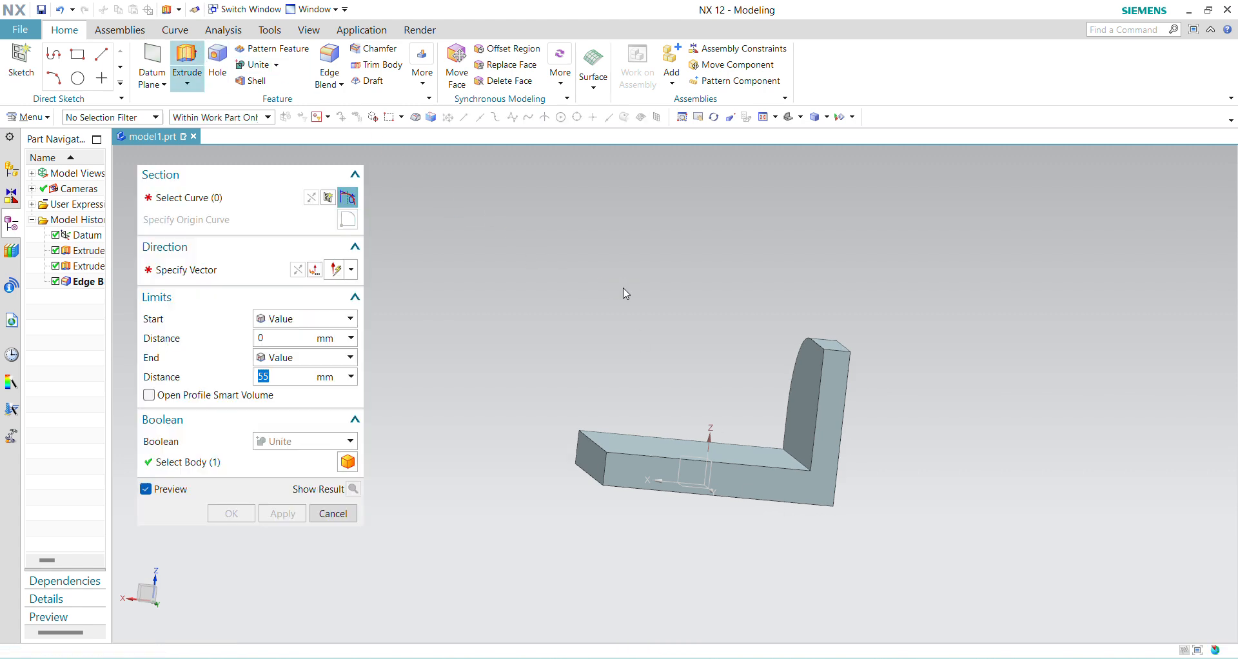
left_click(813, 474)
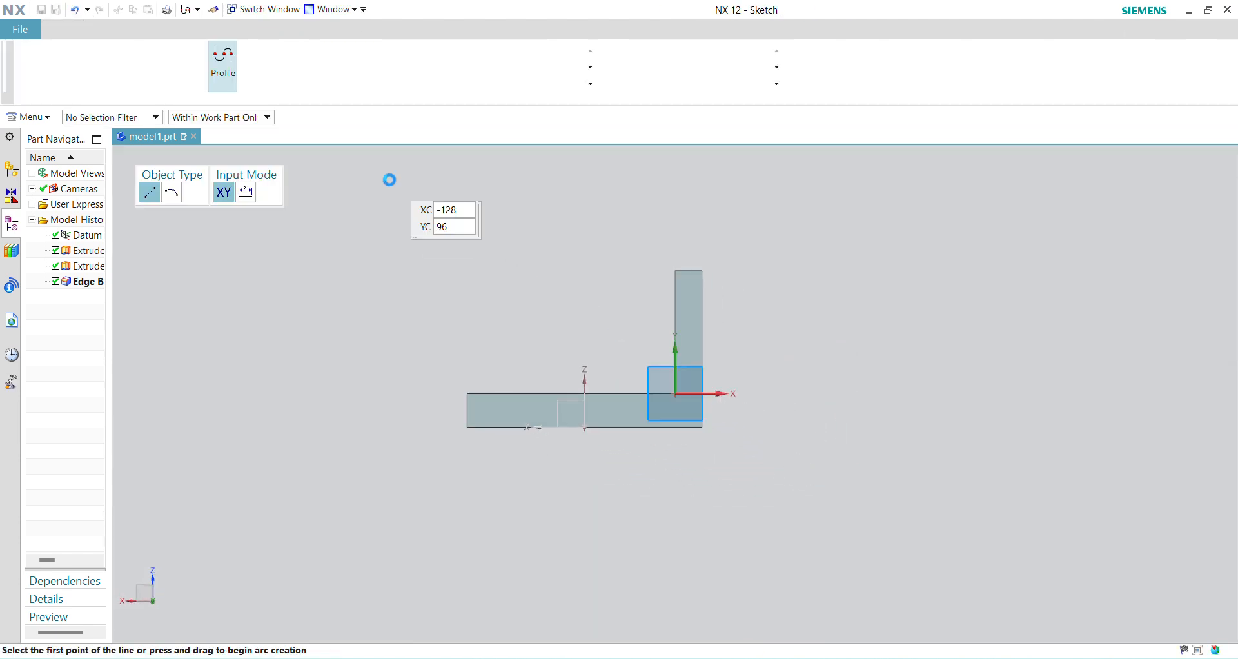
left_click(258, 59)
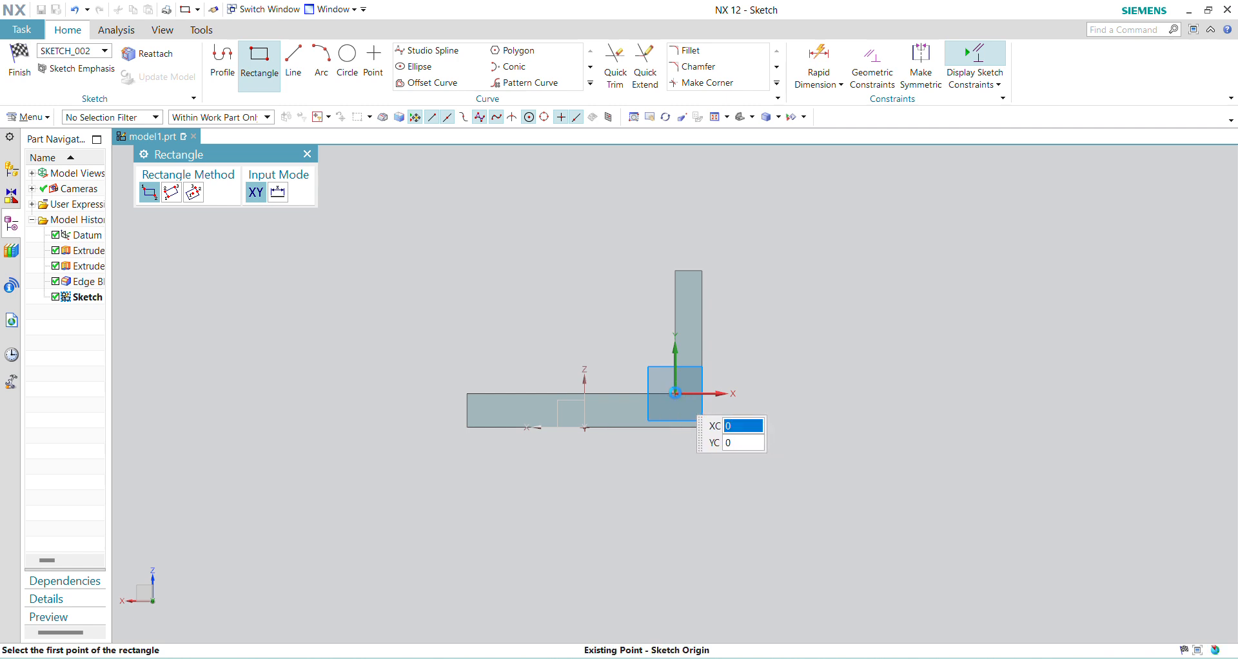
left_click(680, 394)
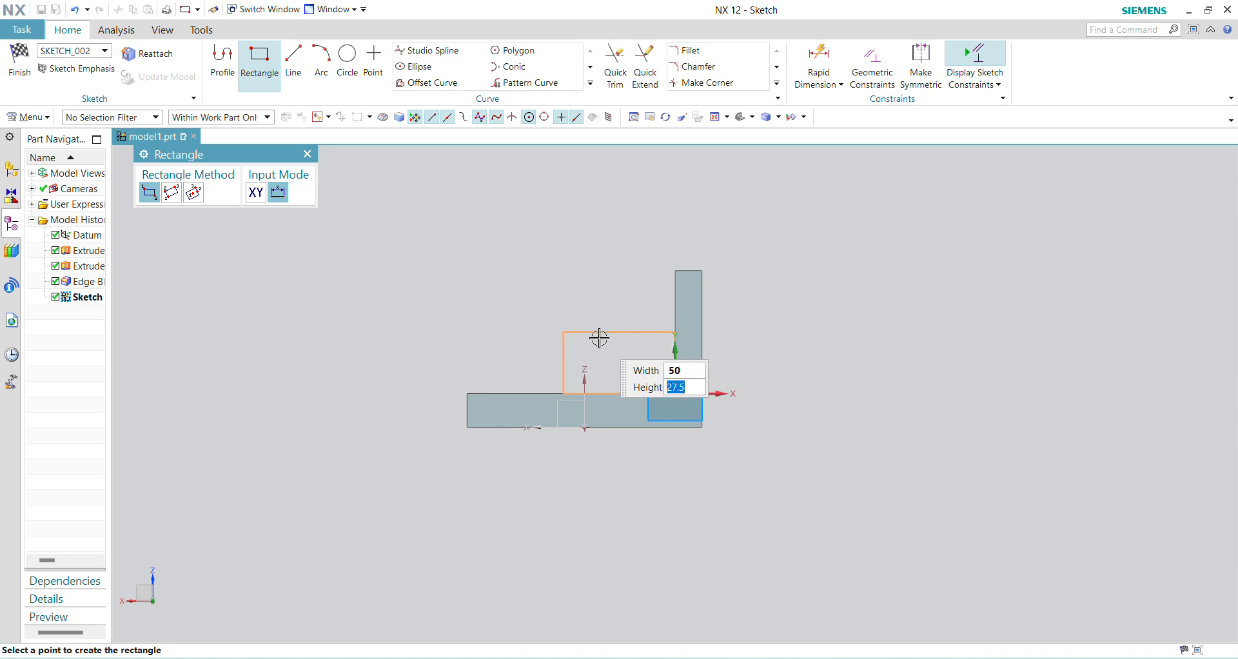
key("Tab")
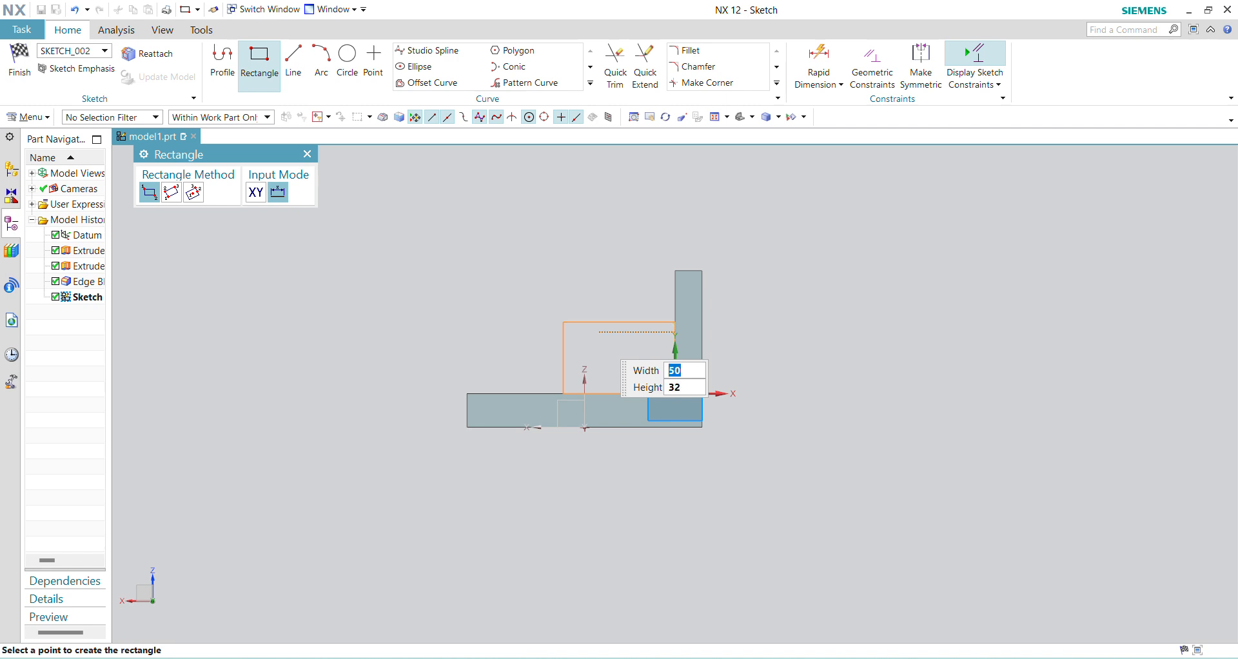
key("Return")
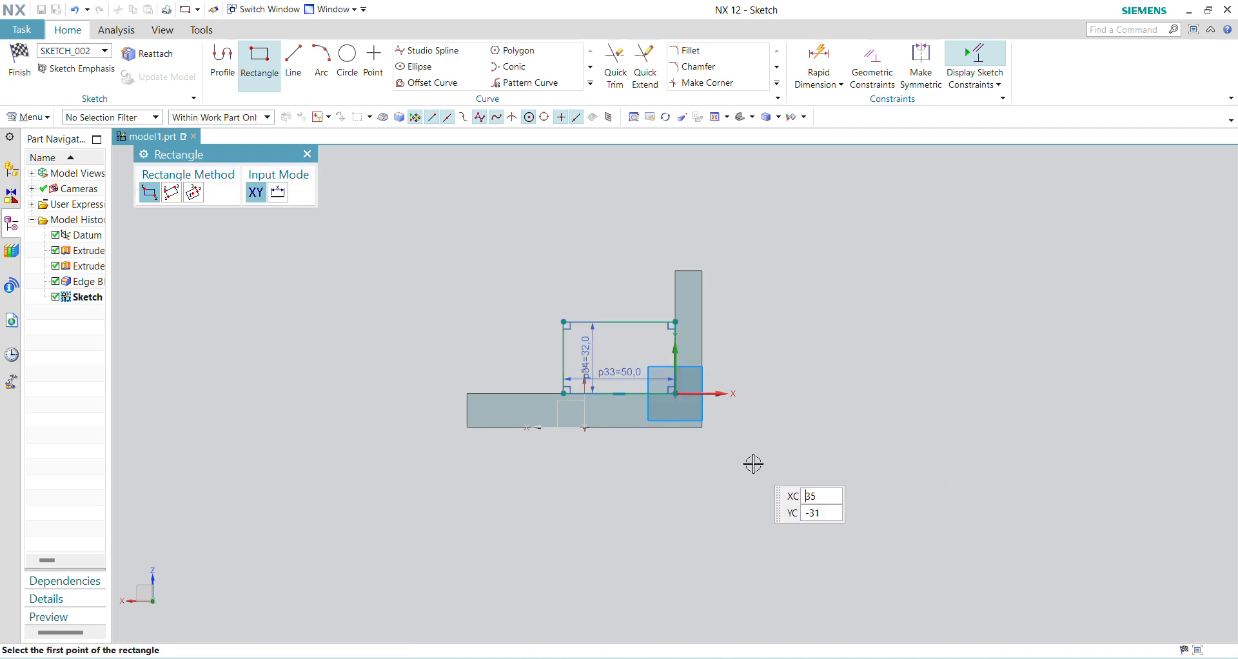
- Draw a 30 mm diameter circle centred on the midpoint of the rectangle's upper edge
left_click(348, 58)
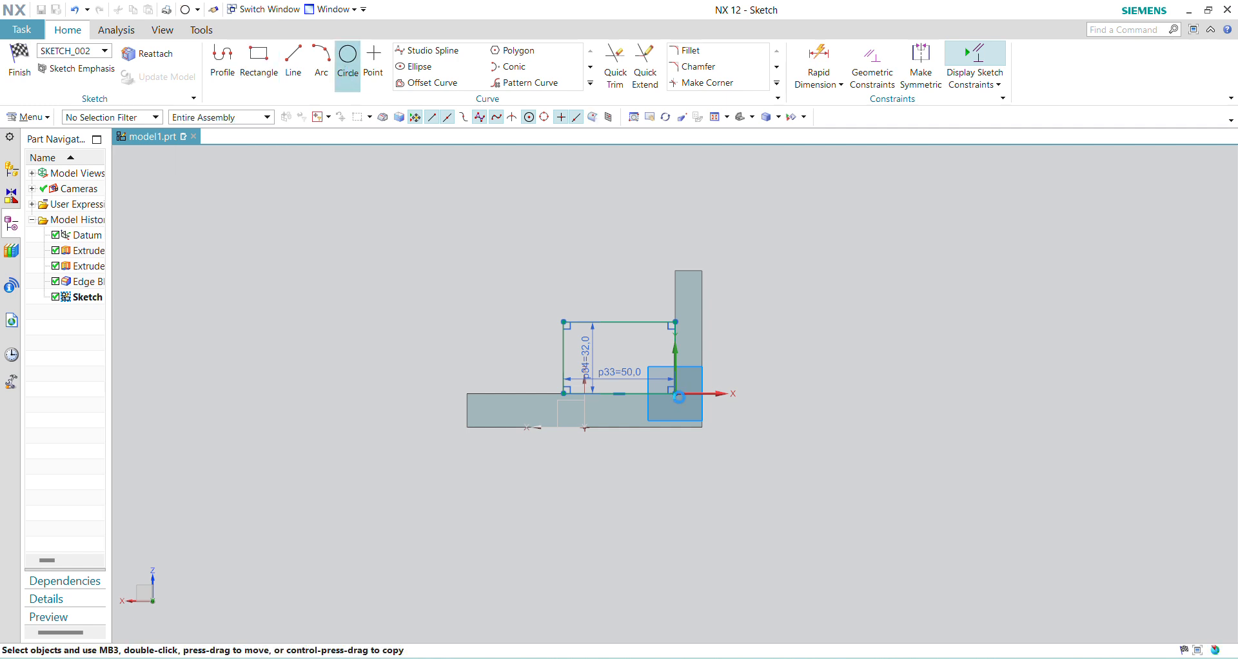
scroll(599, 325, "up", 3)
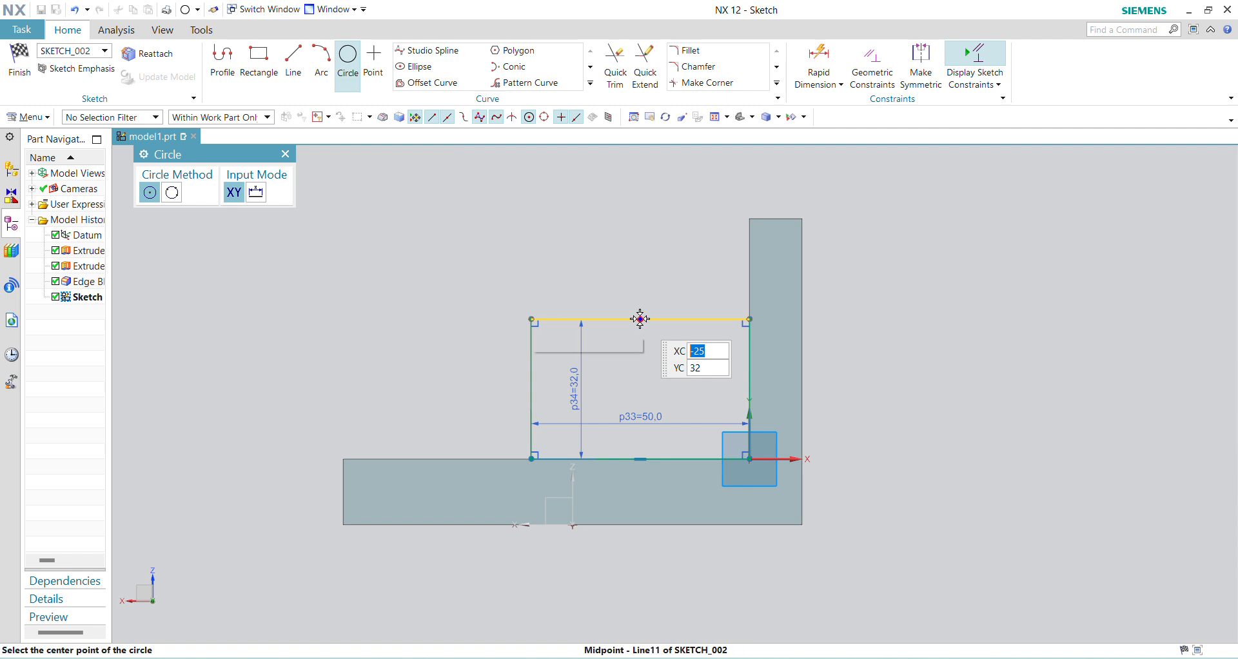
left_click(641, 319)
type("30")
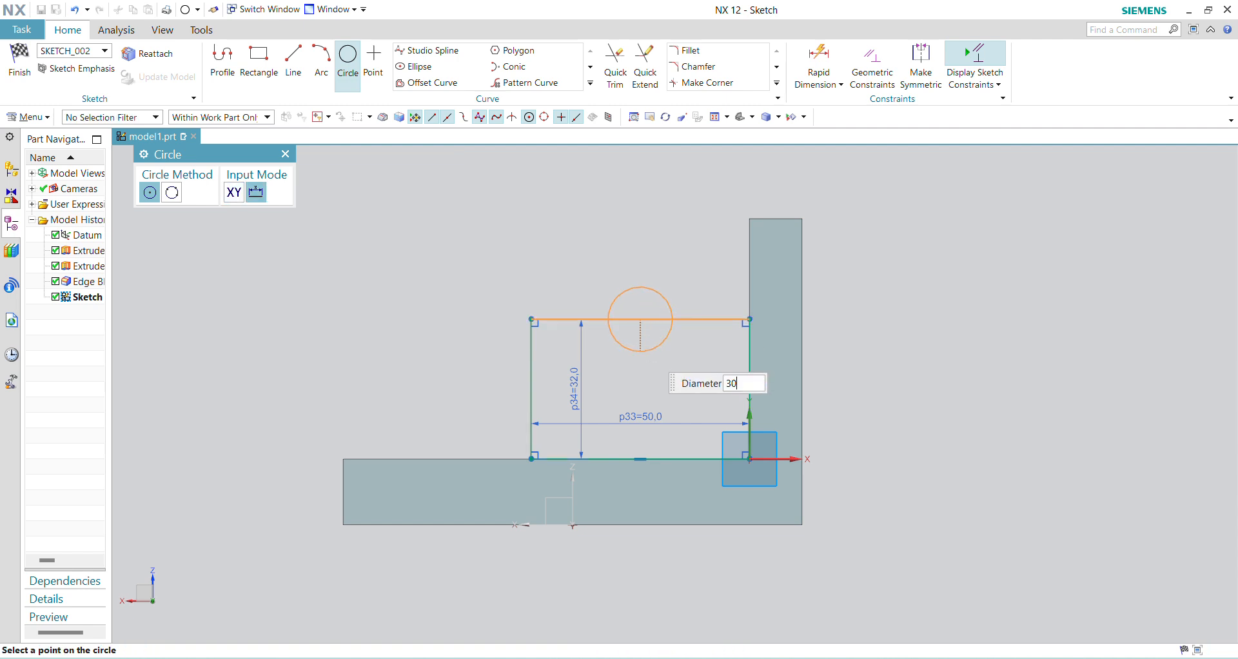
key("Return")
key("Escape")
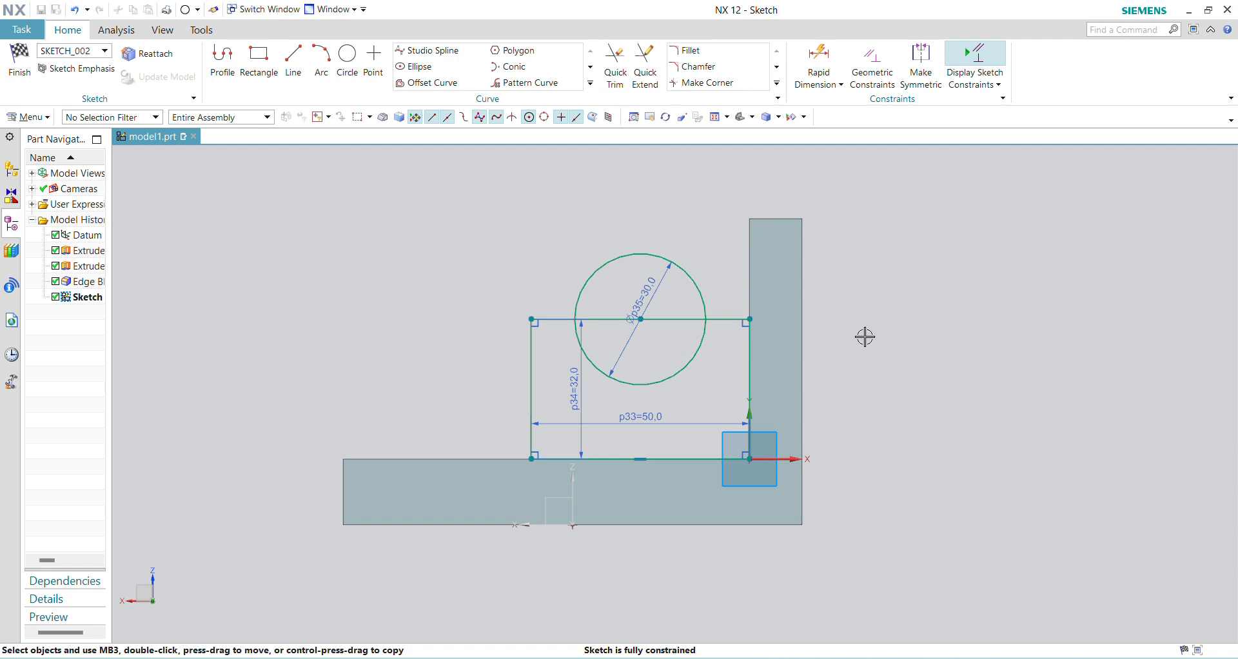
- Trim away the circle's upper half and the segment of the rectangle's upper edge inside the circle
left_click(616, 64)
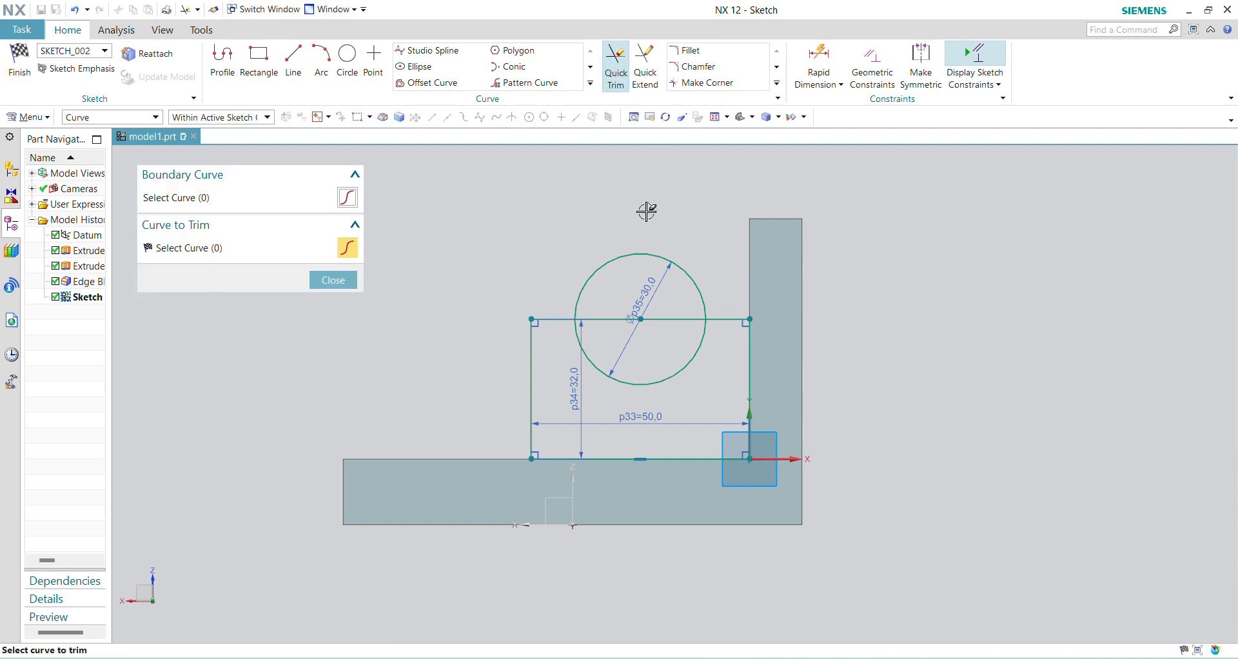
left_click(631, 251)
left_click(621, 316)
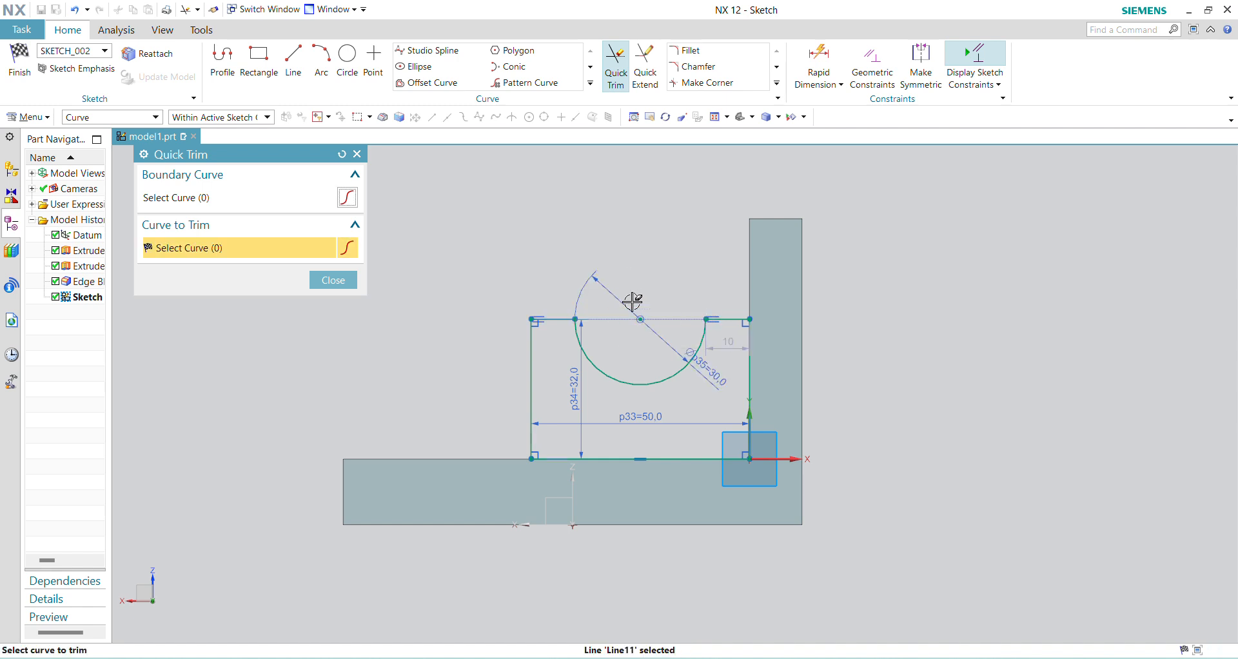
left_click(333, 280)
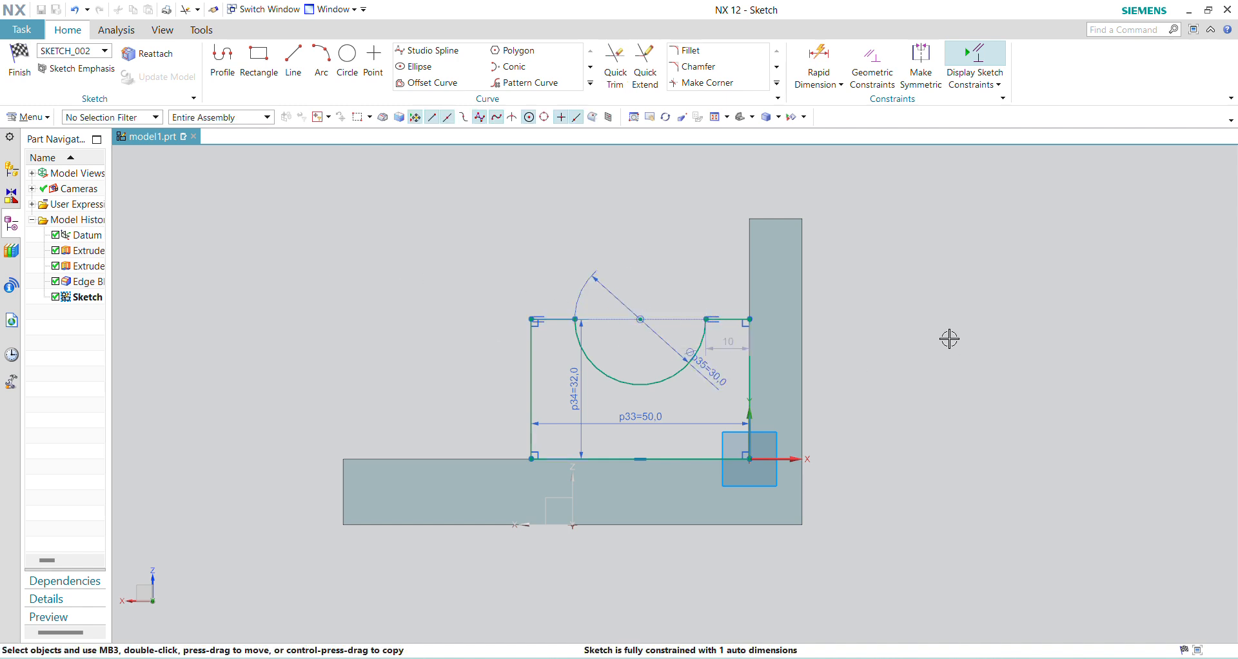
- Constrain the arc's centre to align vertically with the midpoint of the rectangle's lower edge
left_click(872, 63)
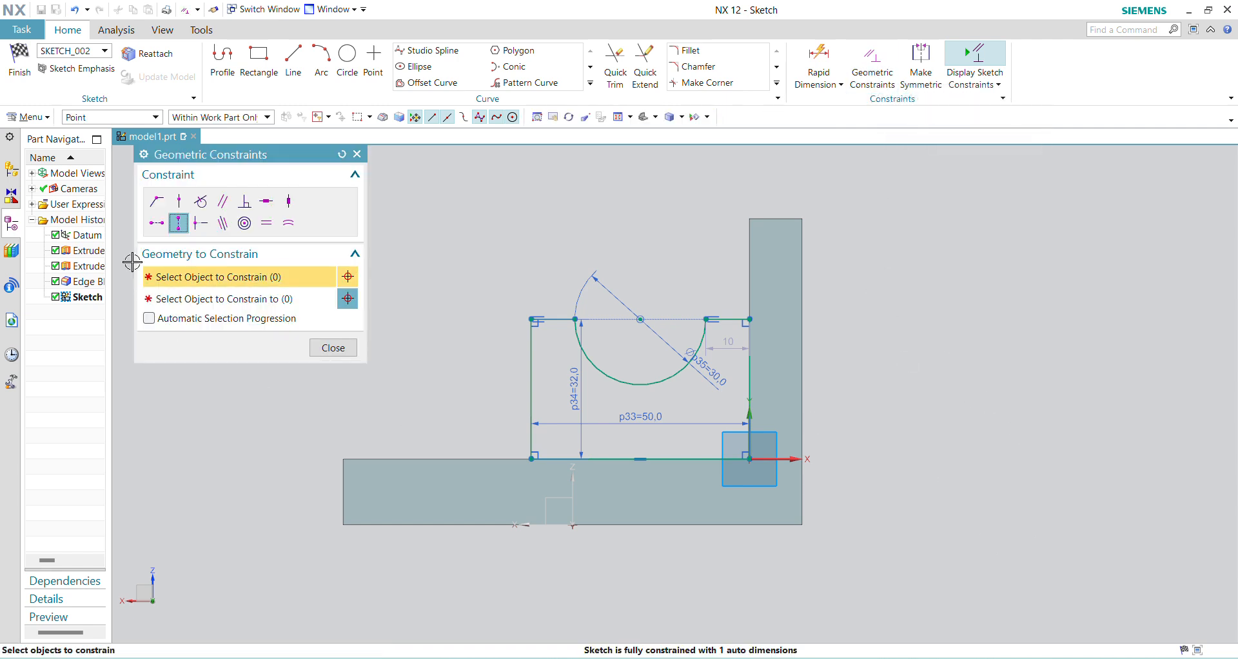
left_click(640, 318)
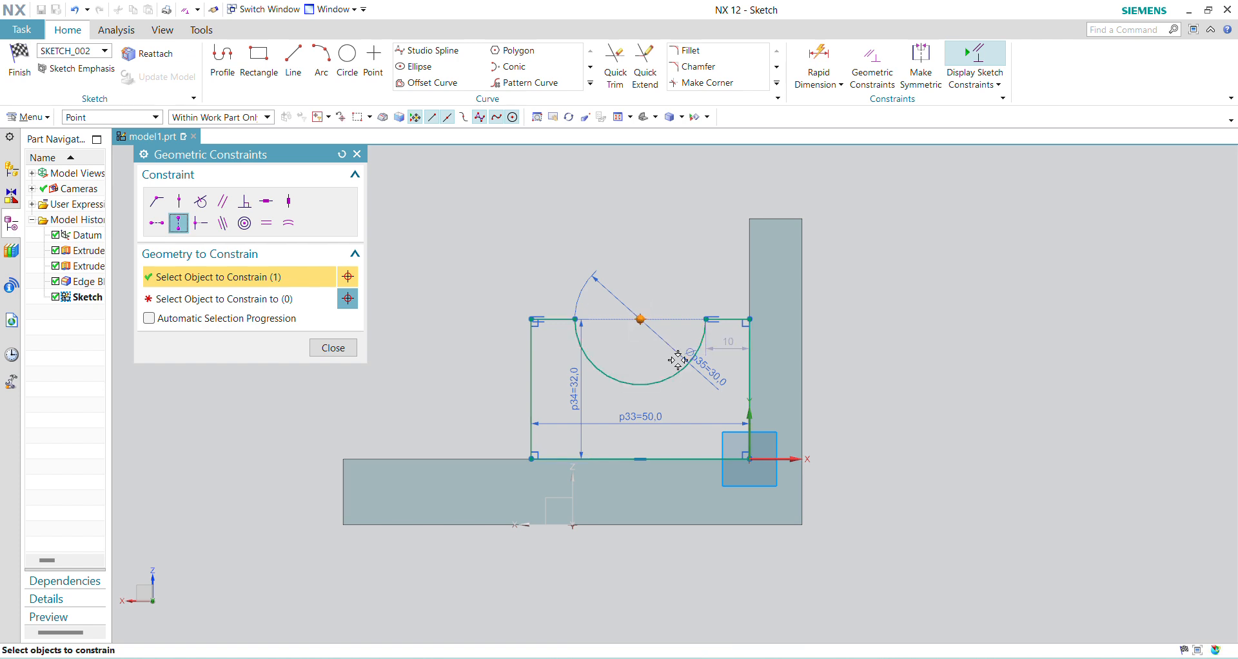
middle_click(916, 394)
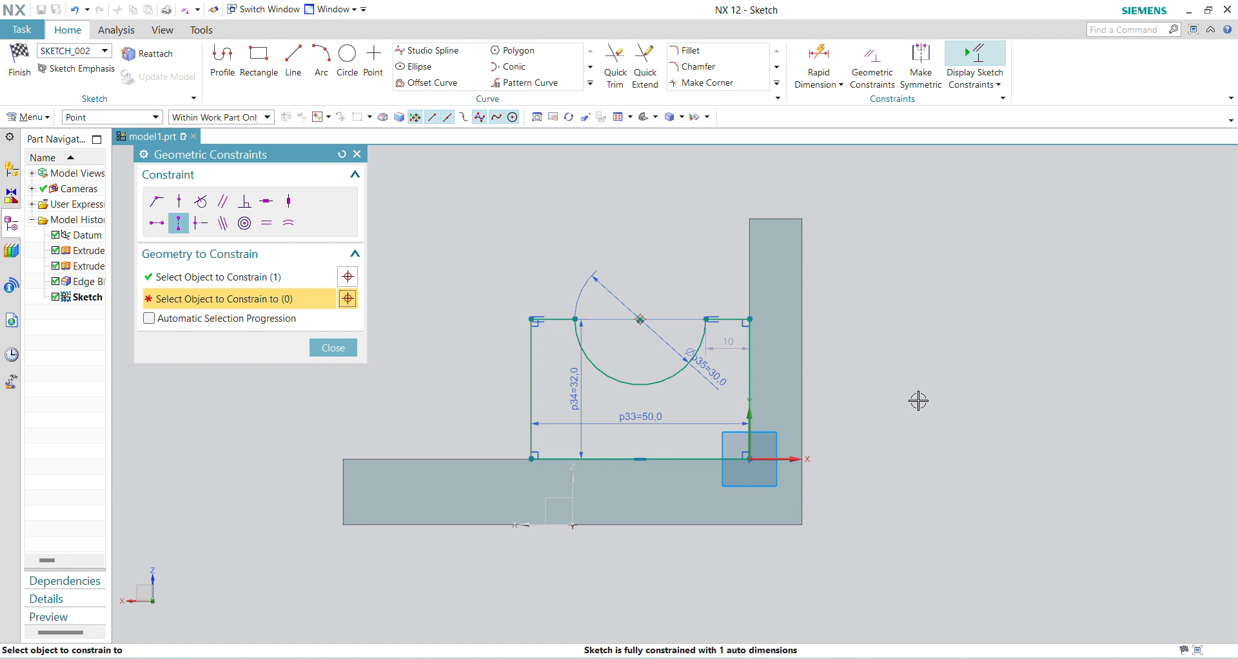
left_click(638, 453)
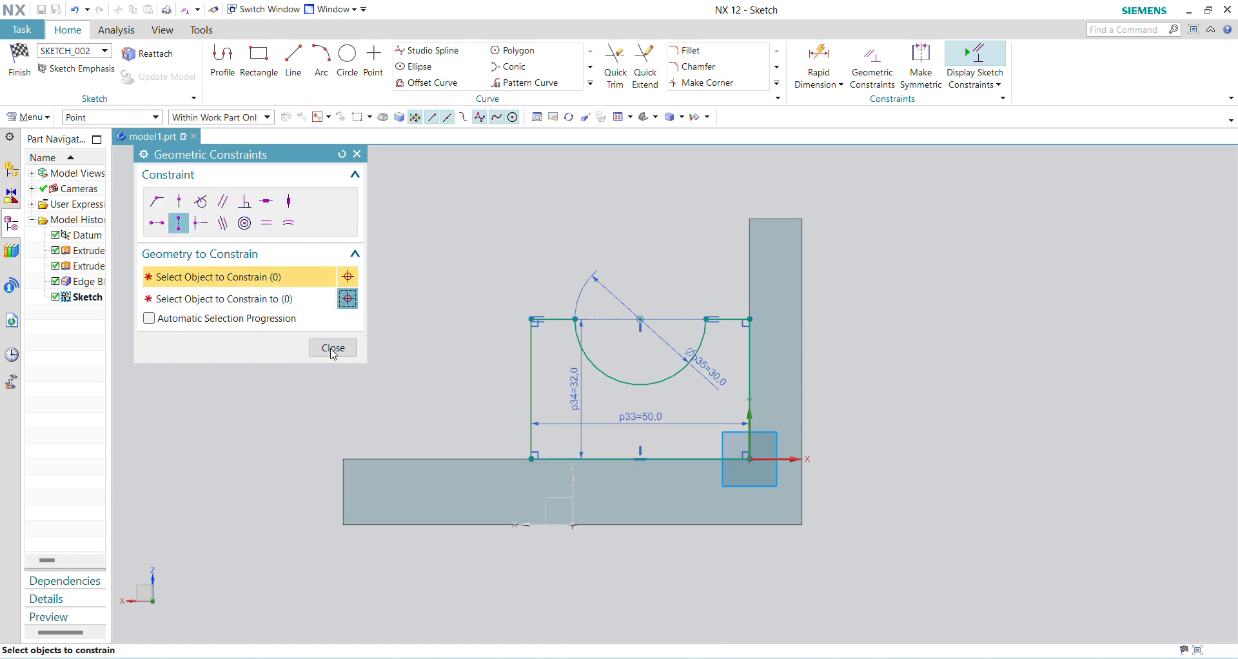
left_click(333, 349)
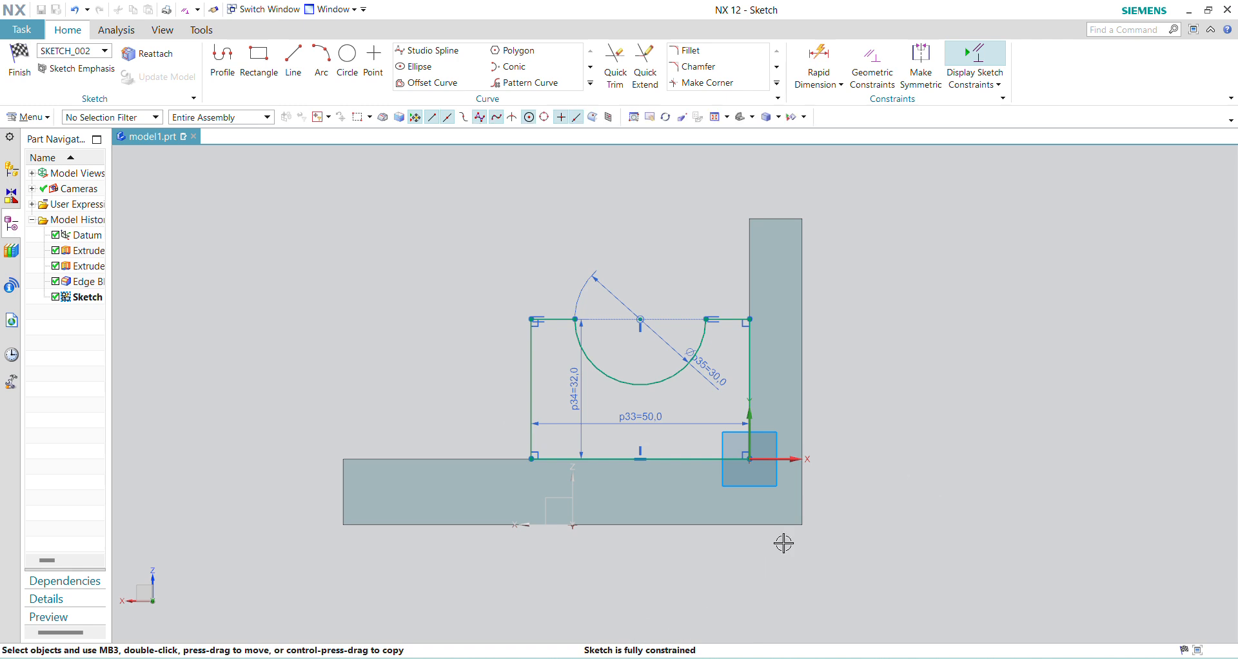
- Finish the sketch and extrude the notched block profile 42 mm across the base plate, united with the body
left_click(19, 63)
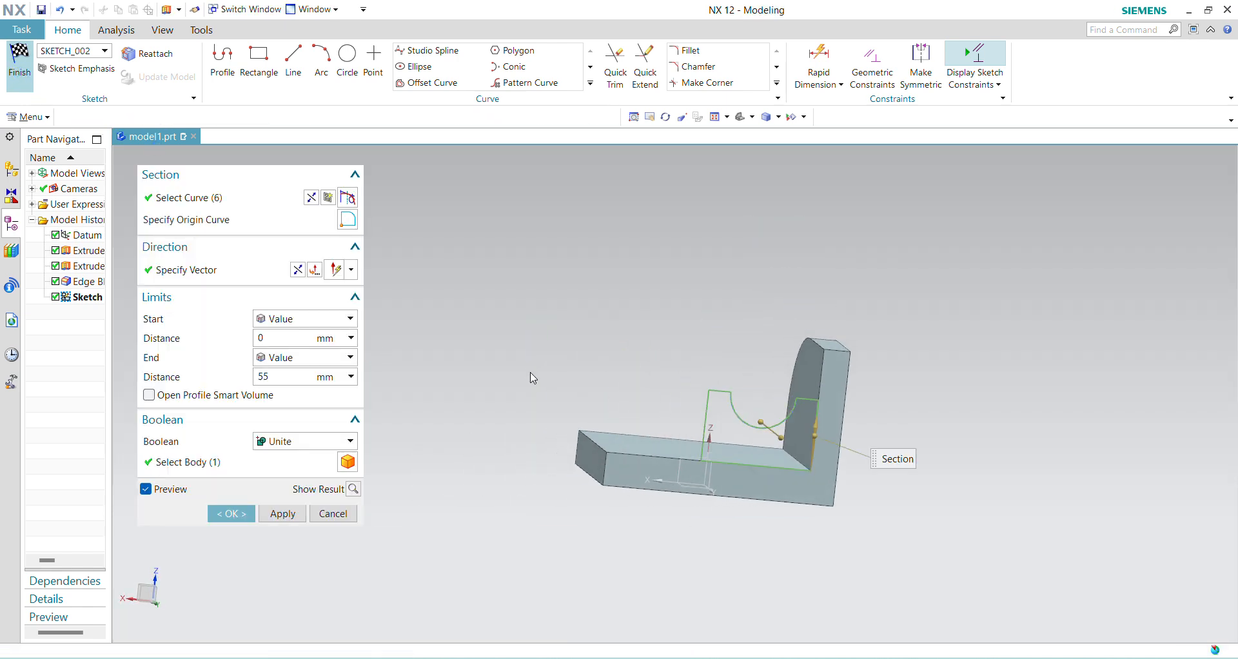
middle_click_drag(577, 343, 612, 402)
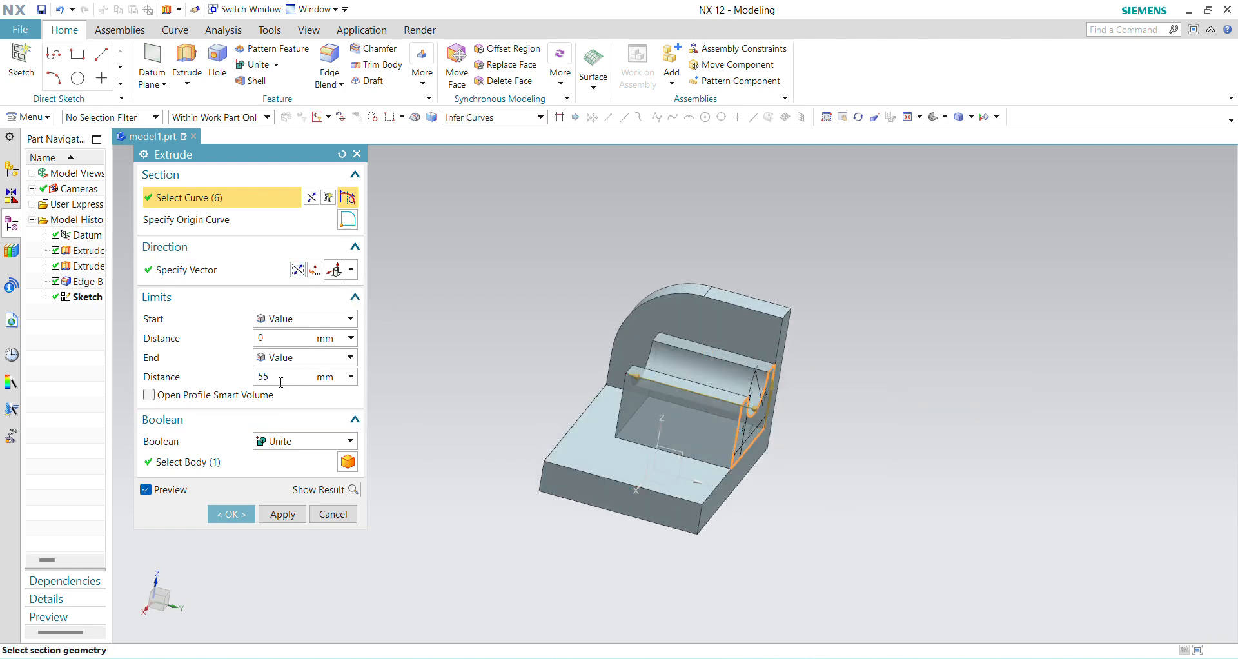
left_click_drag(281, 382, 248, 381)
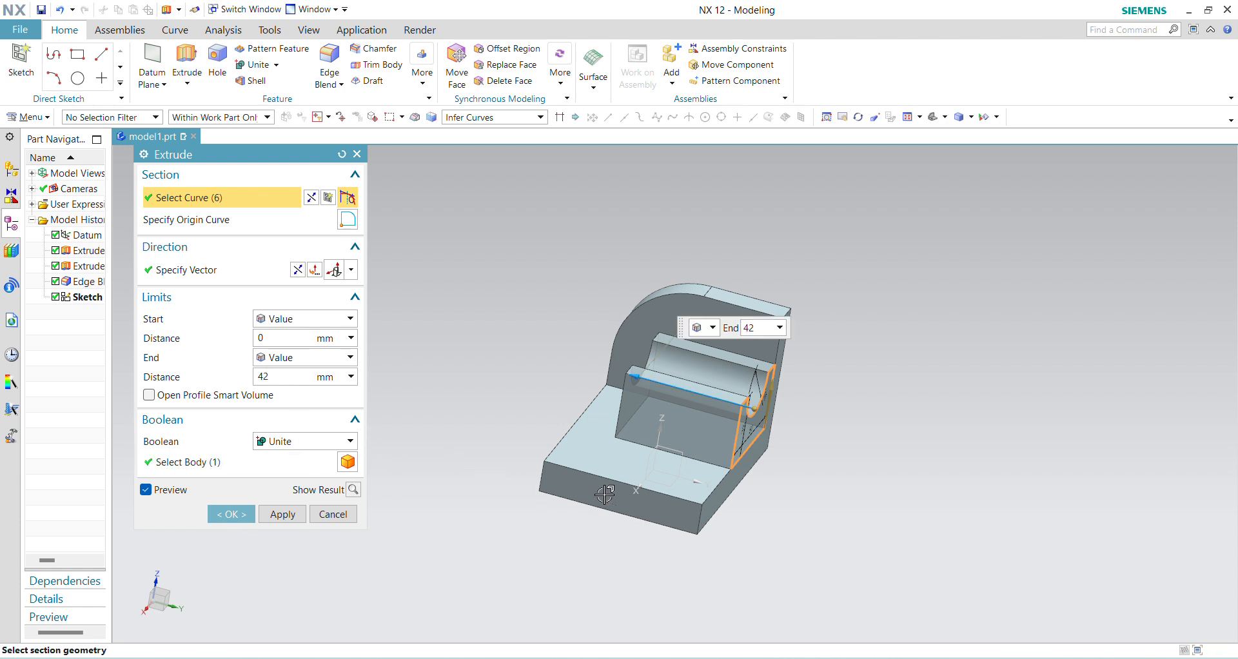
left_click(242, 518)
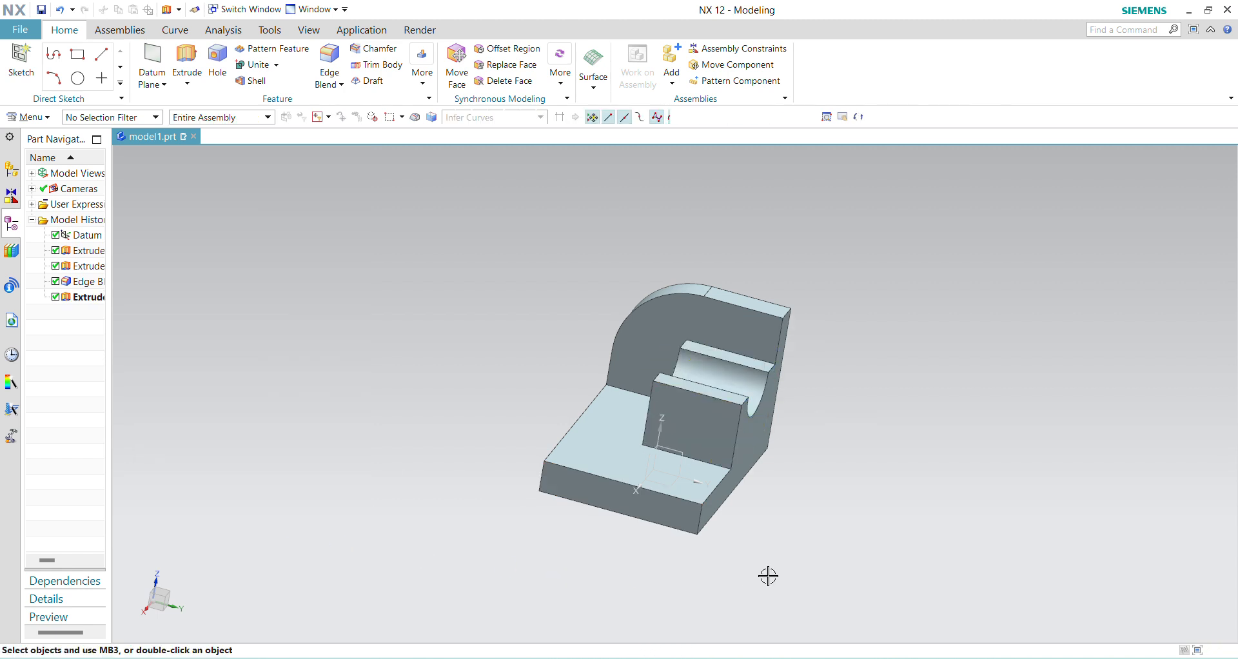
middle_click_drag(768, 572, 736, 553)
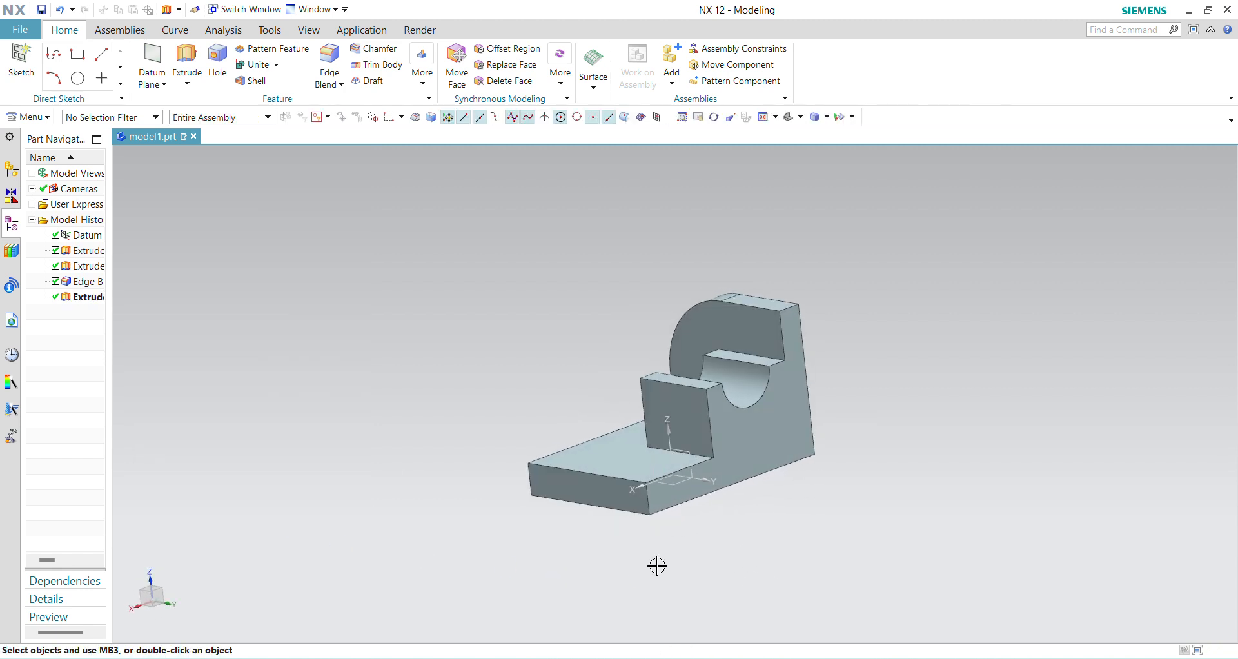
middle_click_drag(657, 566, 722, 574)
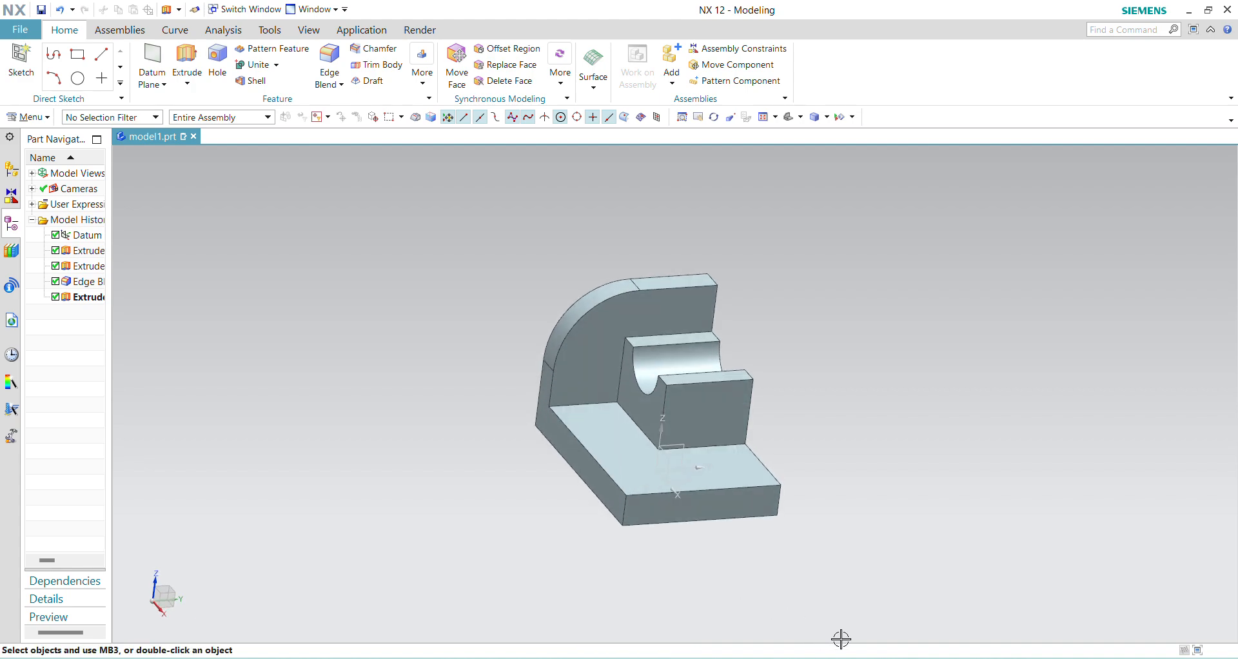
- On the same side face, sketch a closed triangular rib profile joining the block's lower and upper corners to the base plate's outer end, and finish the sketch
key("alt+Tab")
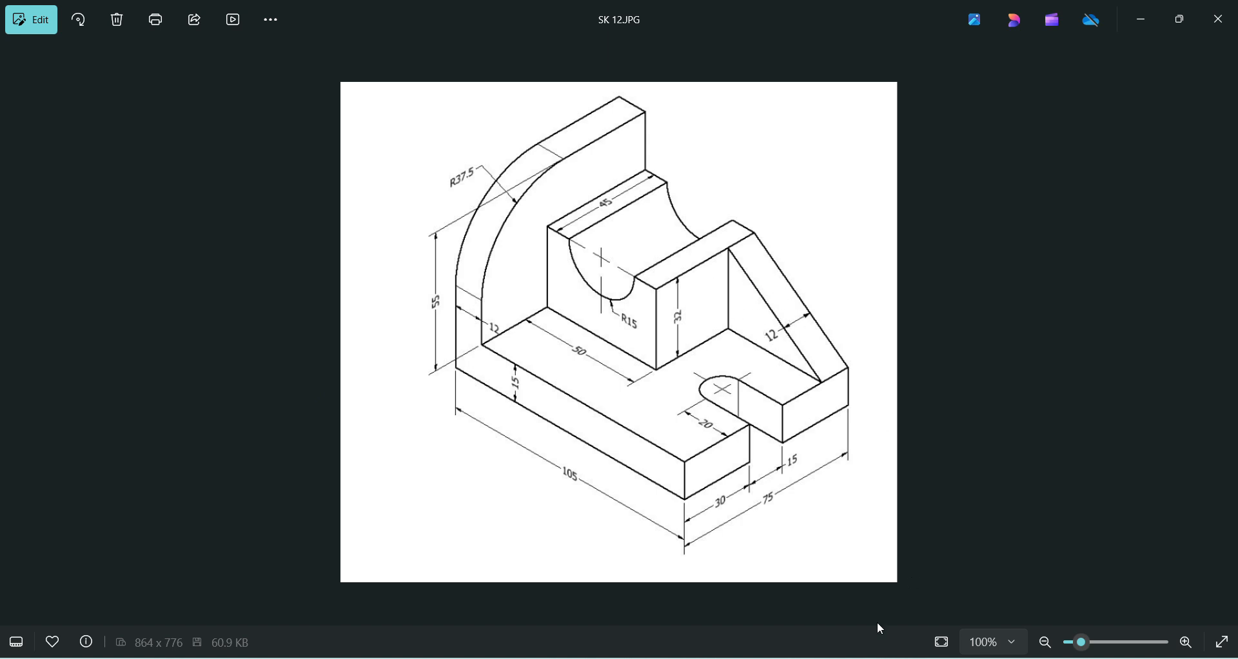
key("alt+Tab")
middle_click_drag(833, 514, 749, 487)
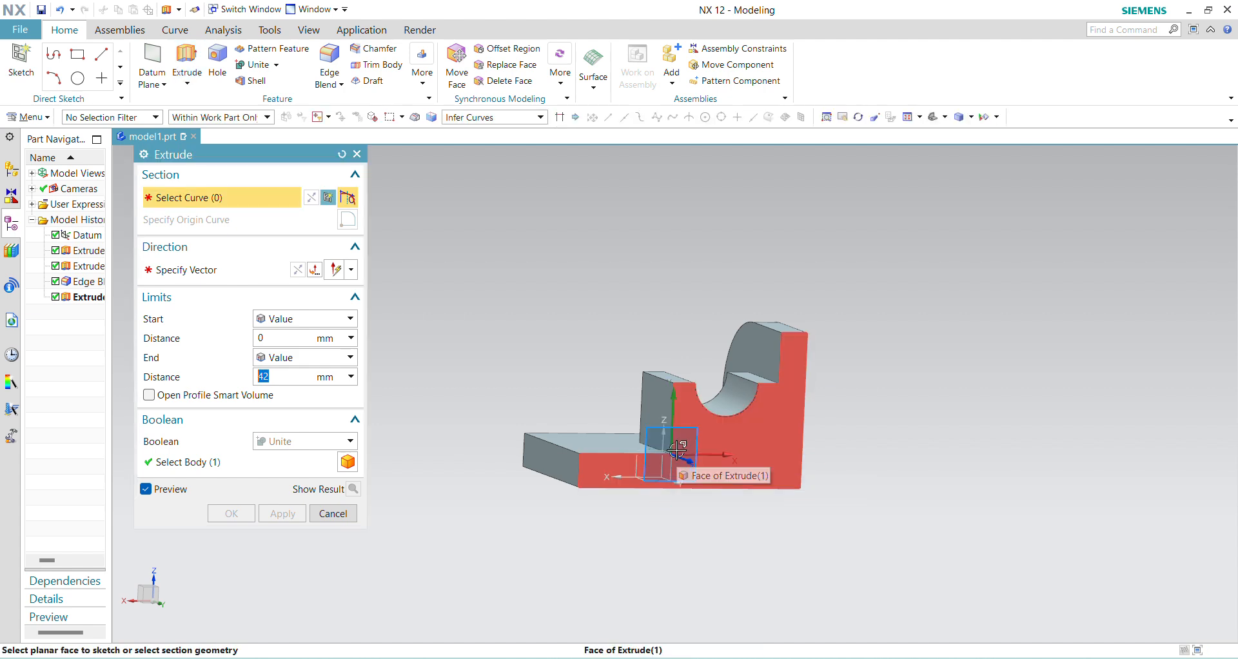
left_click(676, 452)
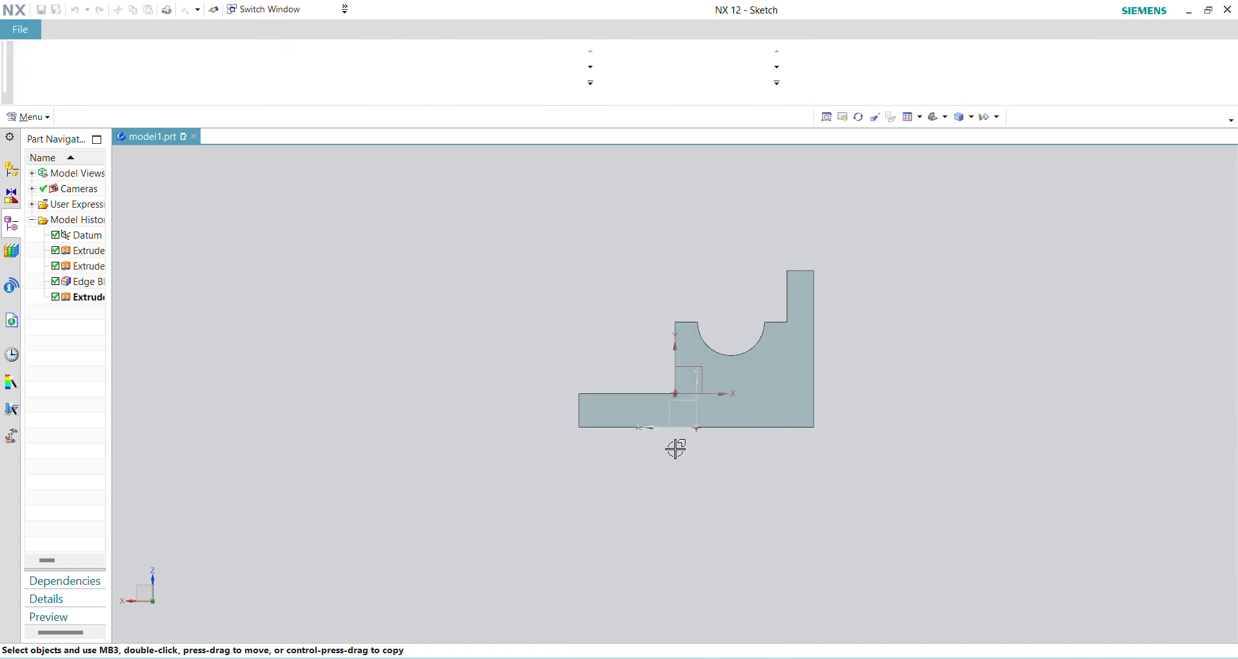
left_click(293, 61)
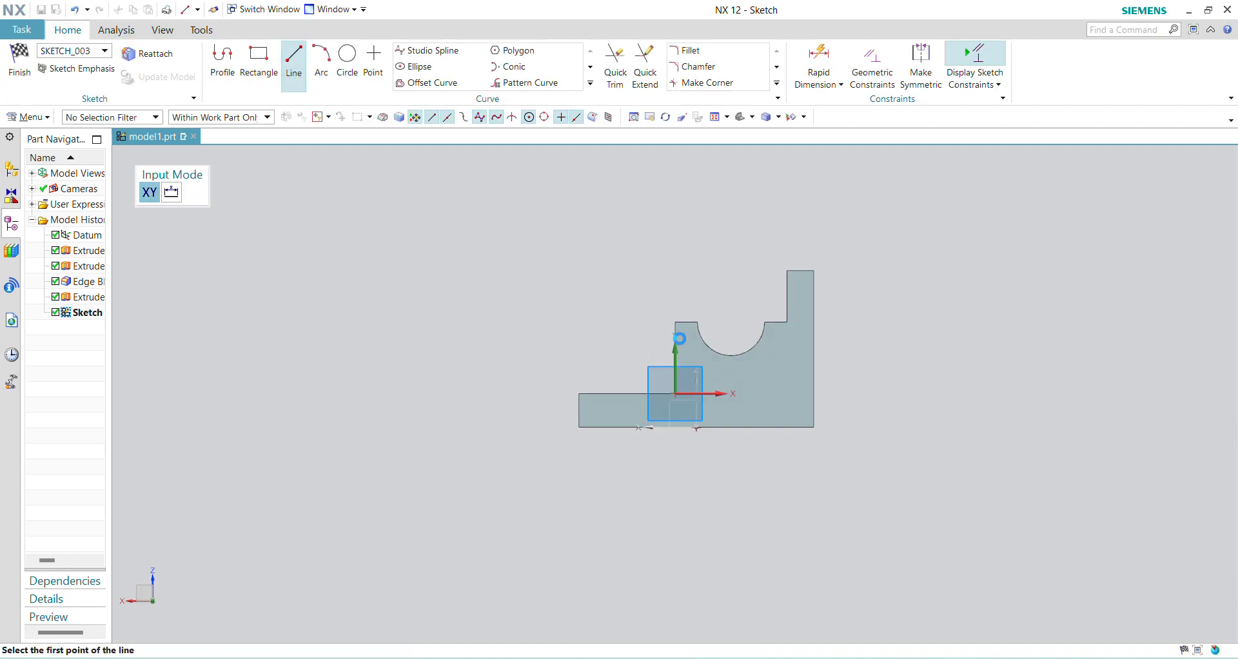
left_click(587, 390)
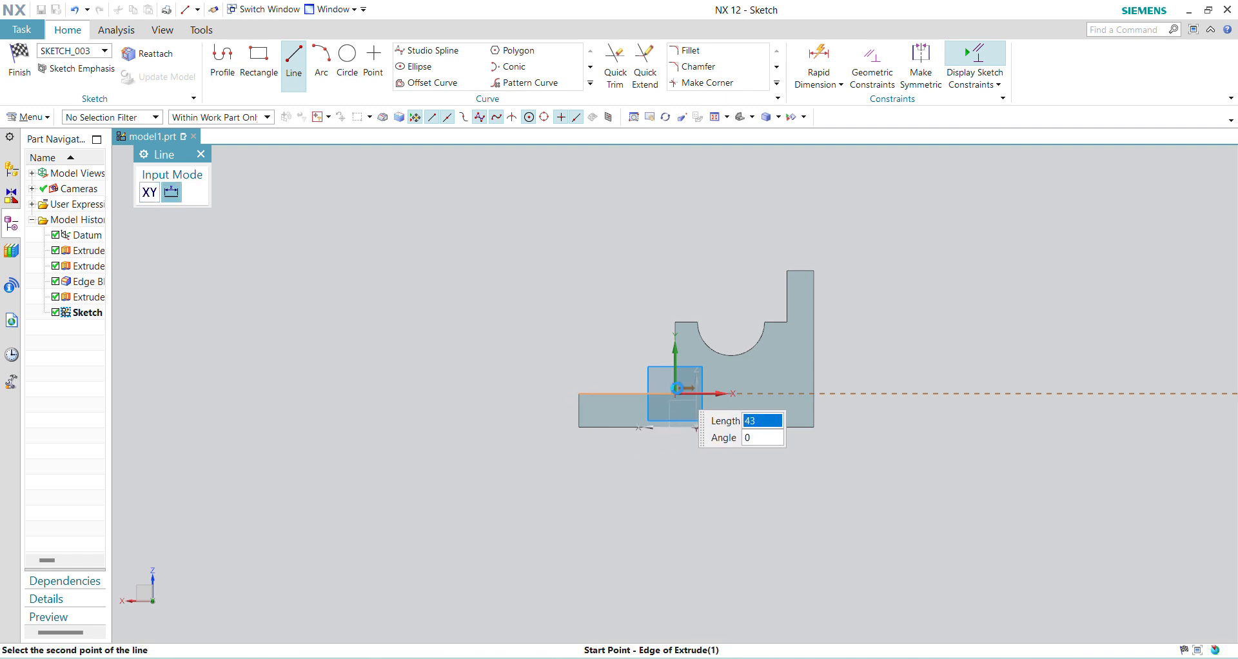
left_click(675, 395)
left_click(674, 394)
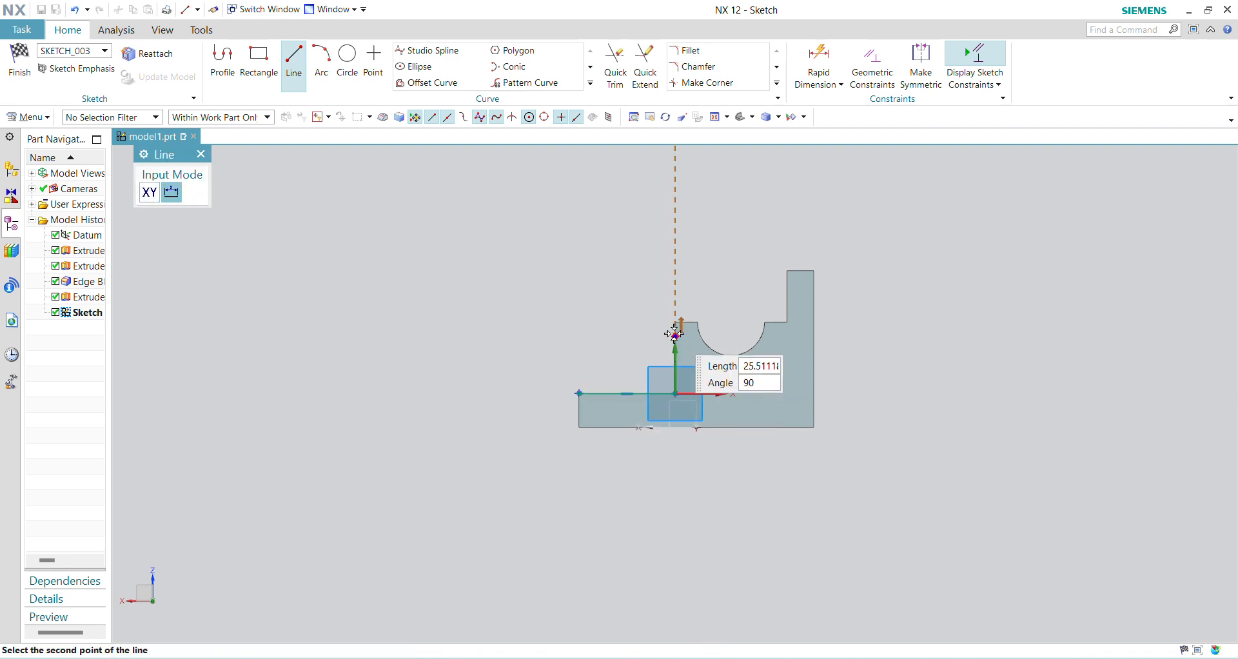
left_click(675, 320)
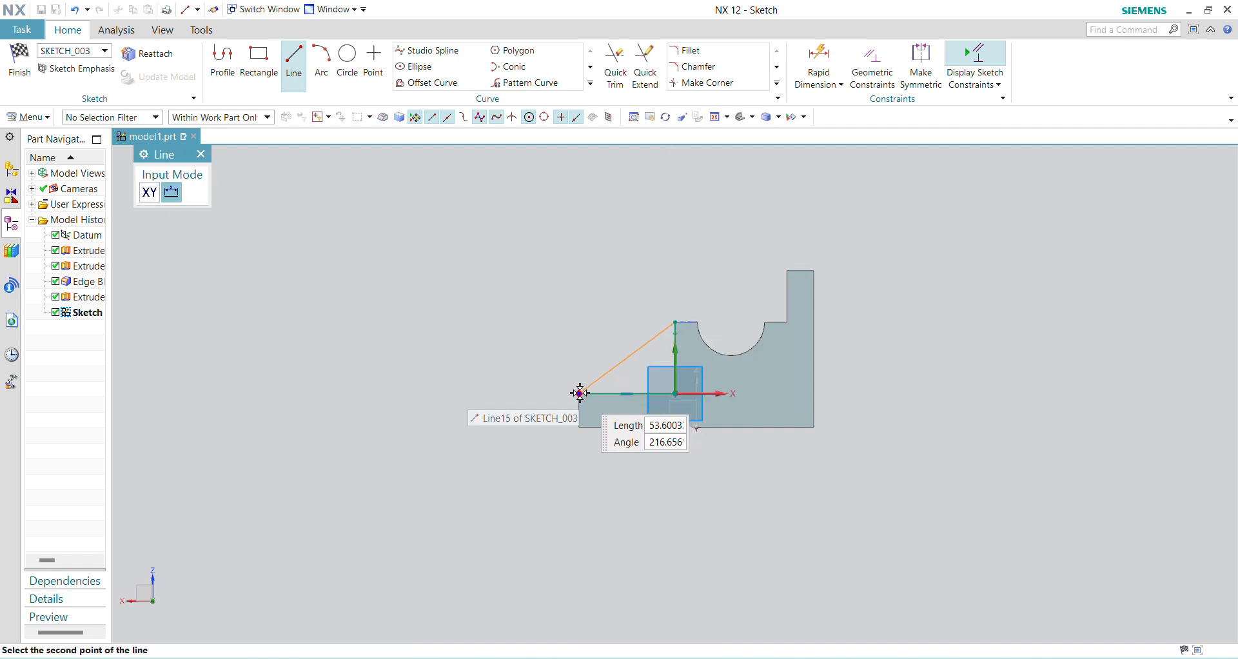
left_click(579, 393)
key("Escape")
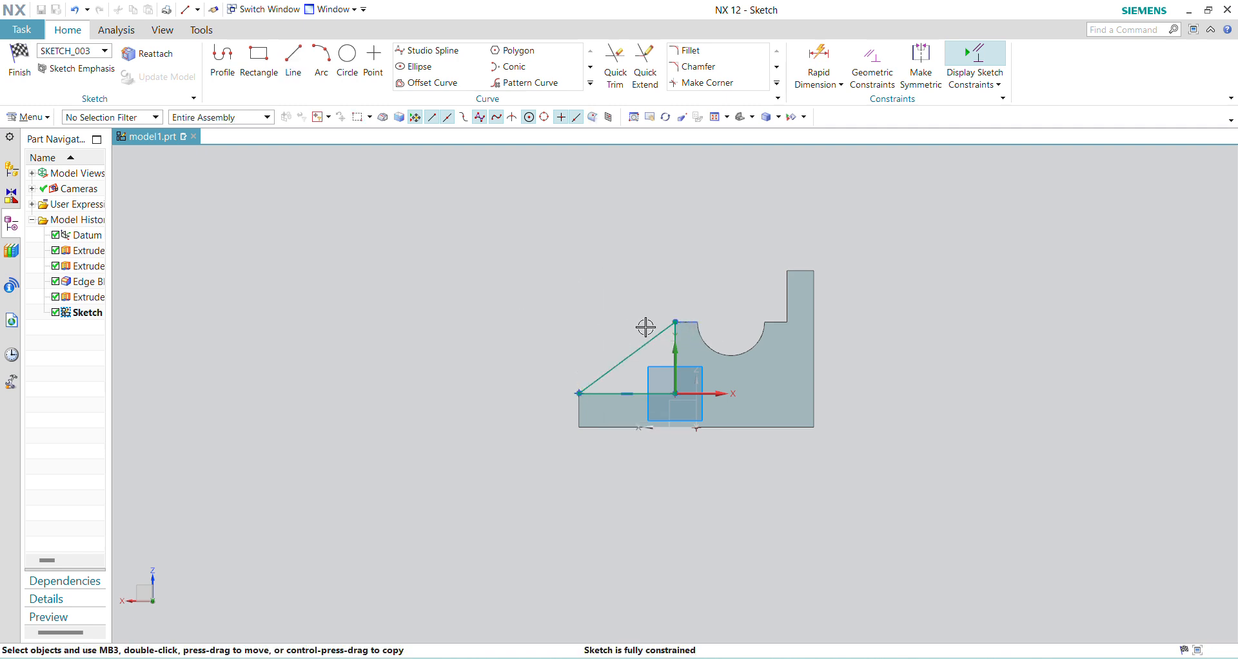
left_click(20, 68)
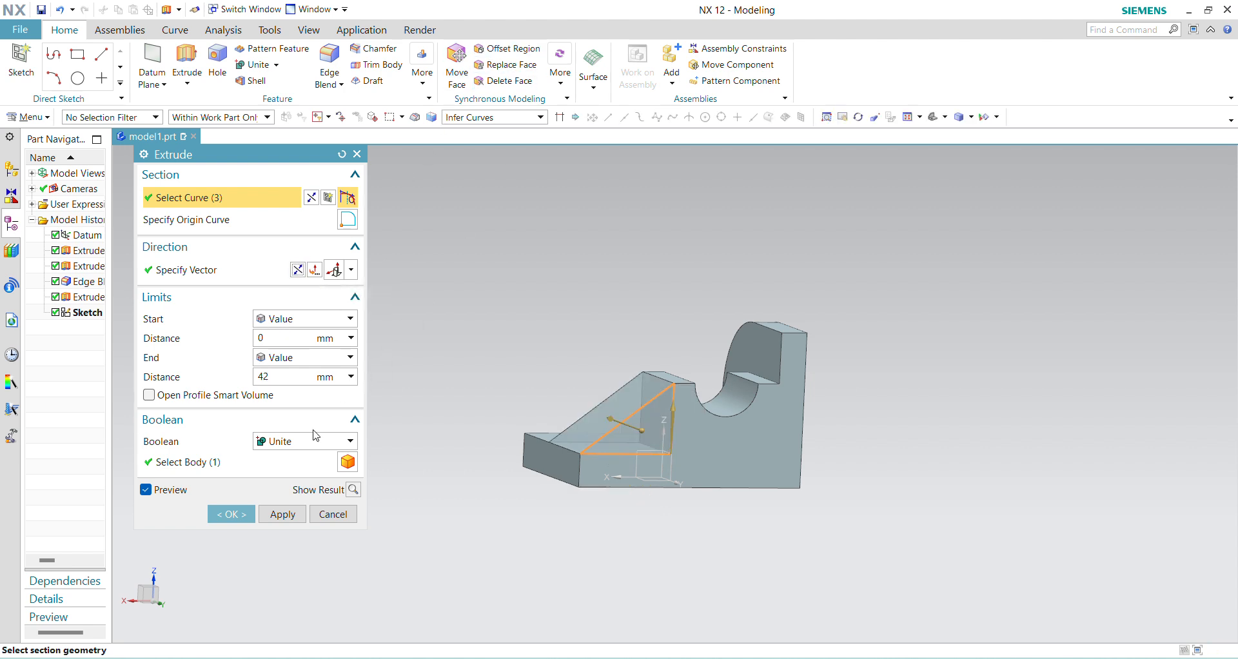
- Extrude the triangular rib profile 12 mm, united with the body
left_click(266, 377)
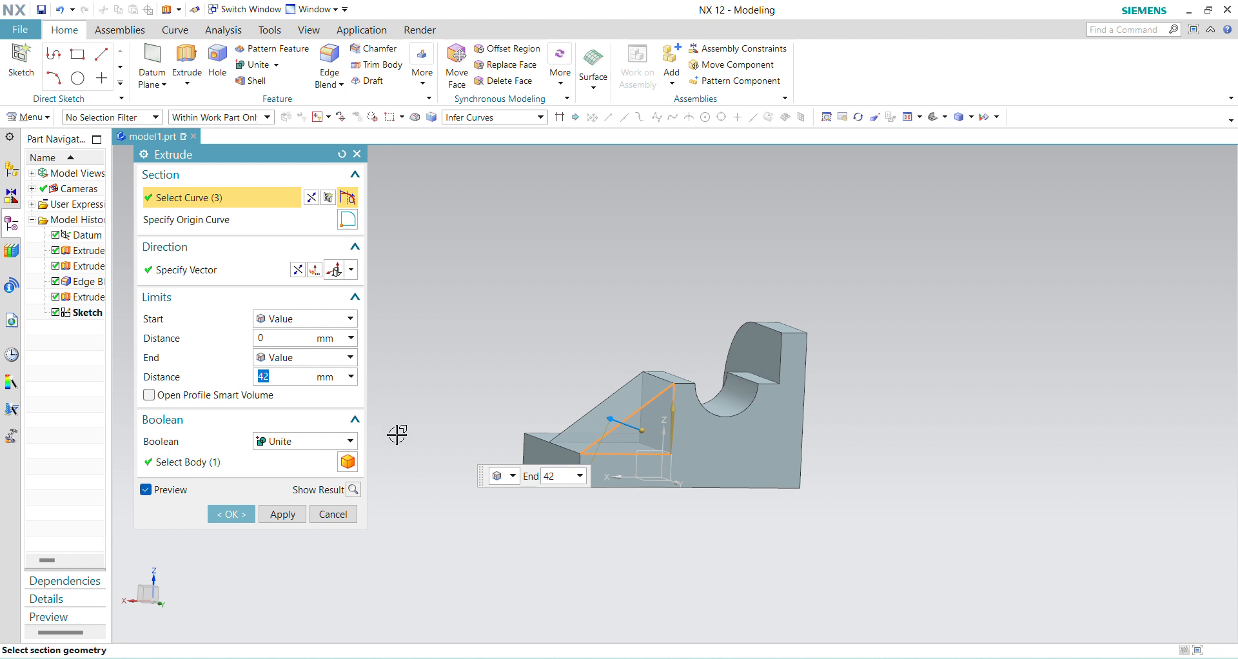
type("12")
key("Return")
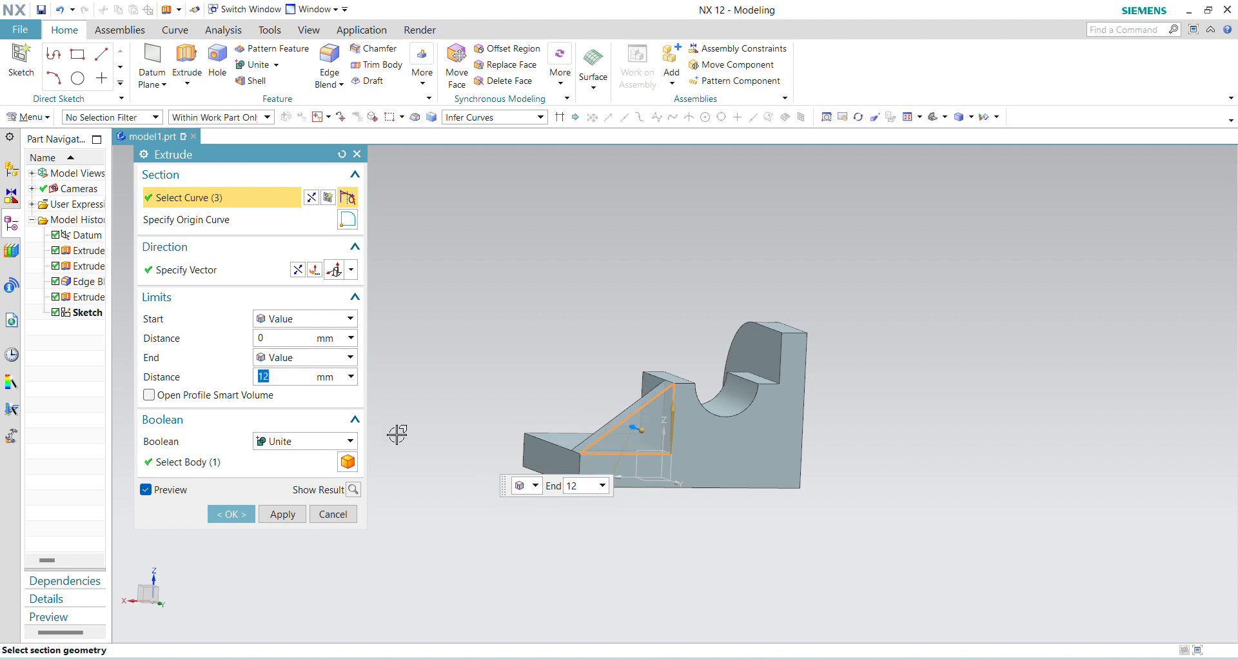
left_click(869, 658)
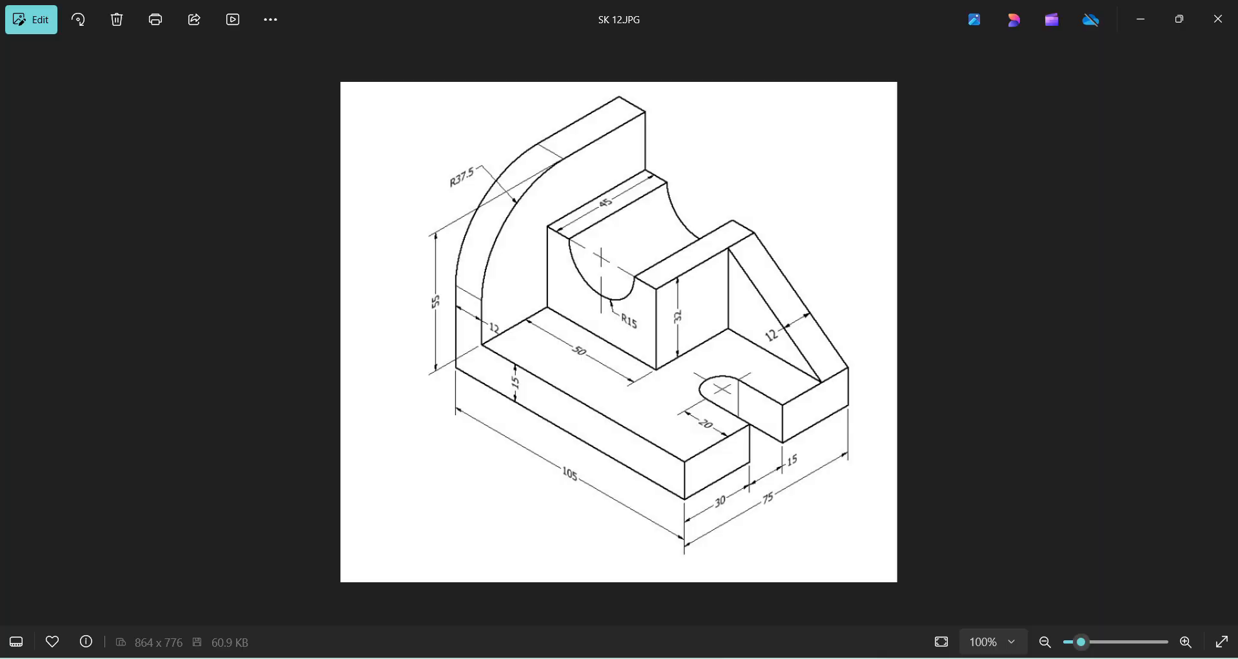
key("alt+Tab")
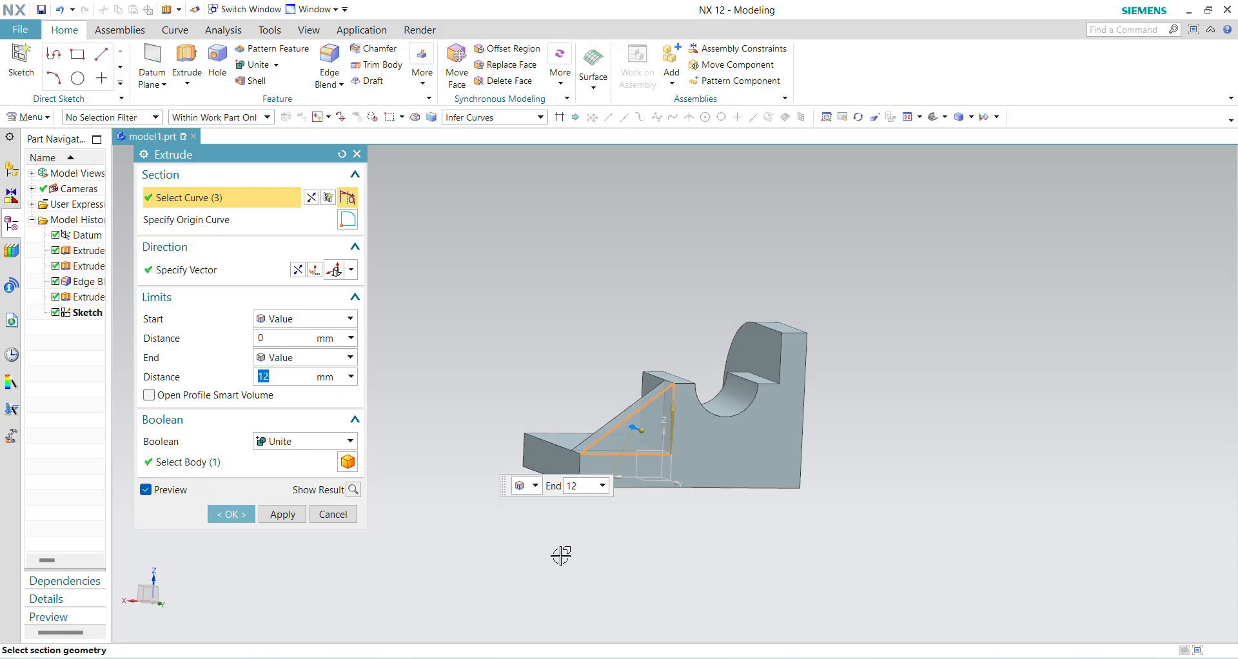
middle_click_drag(561, 556, 719, 573)
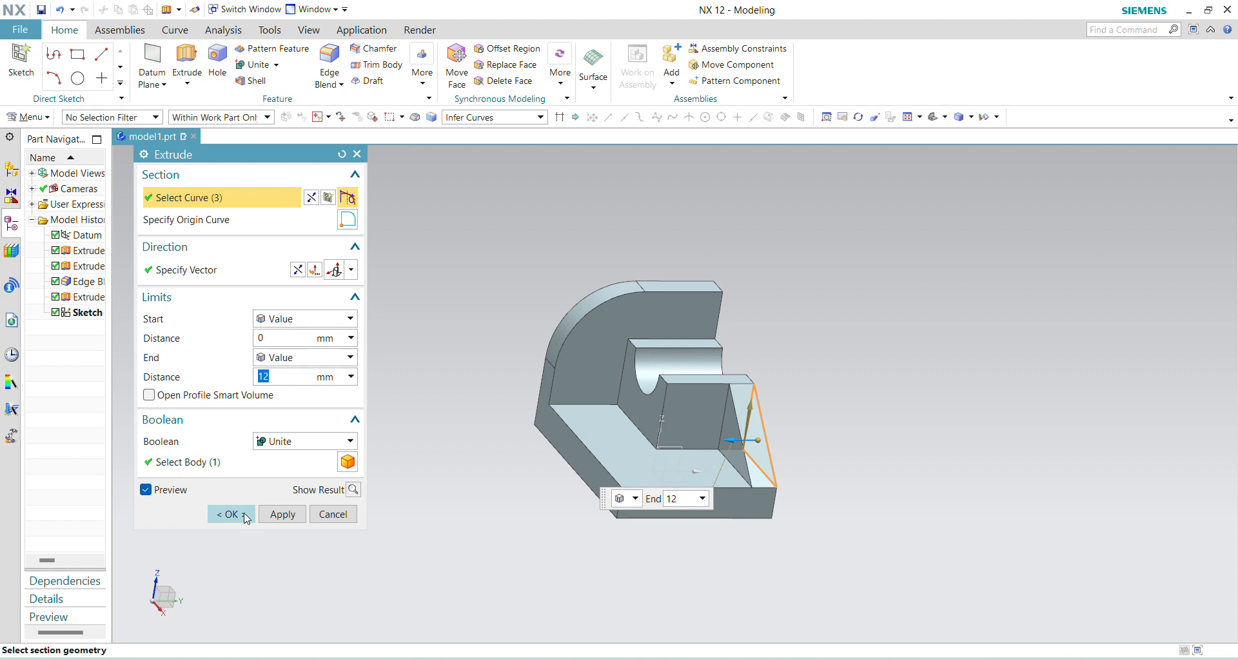
left_click(231, 515)
- Start a sketch on the base plate's top face and draw a 15 mm diameter circle on its open area
middle_click_drag(578, 550, 746, 518)
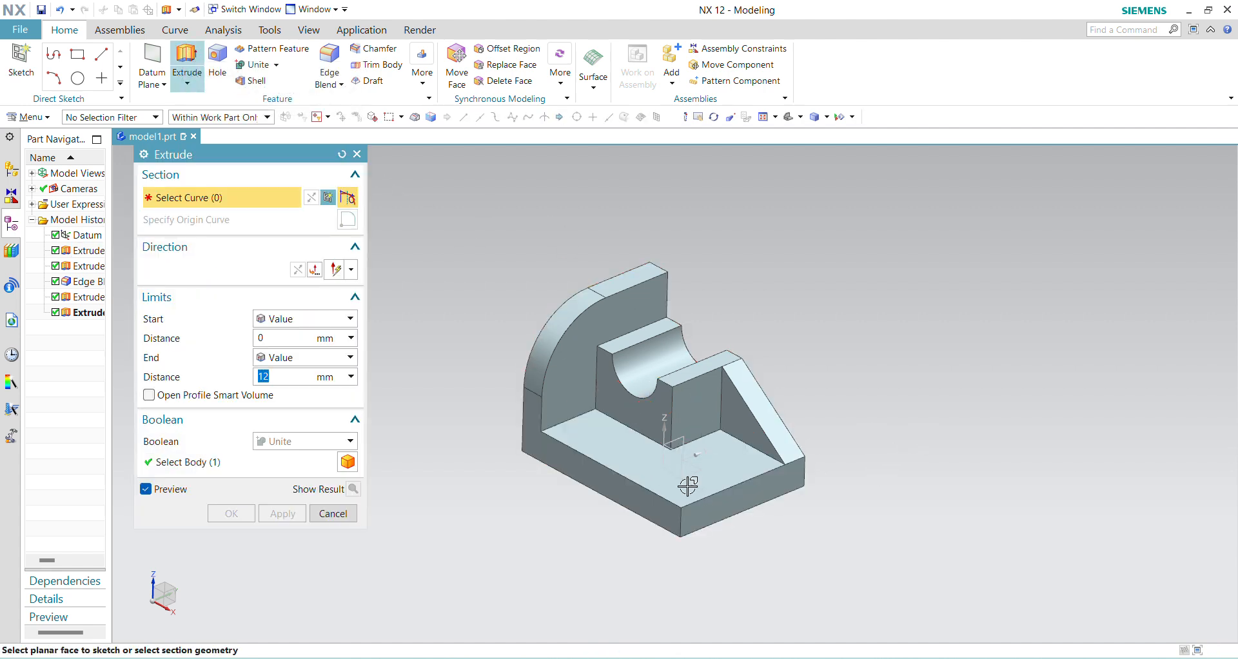
left_click(677, 494)
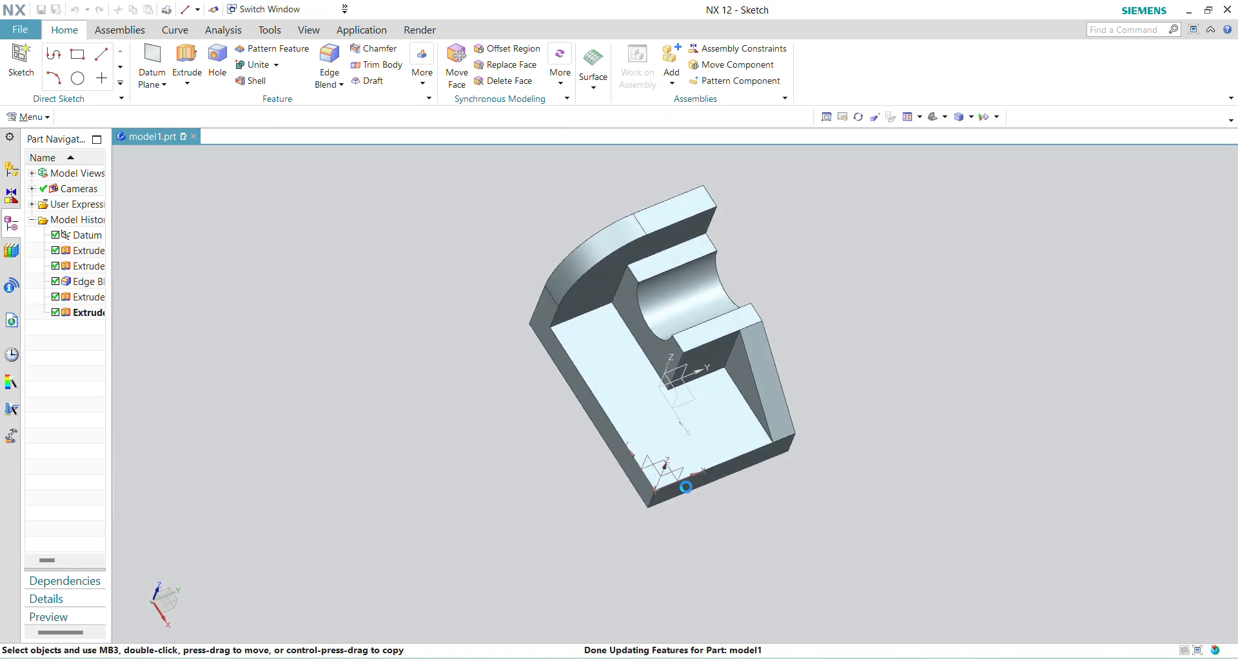
scroll(786, 334, "up", 4)
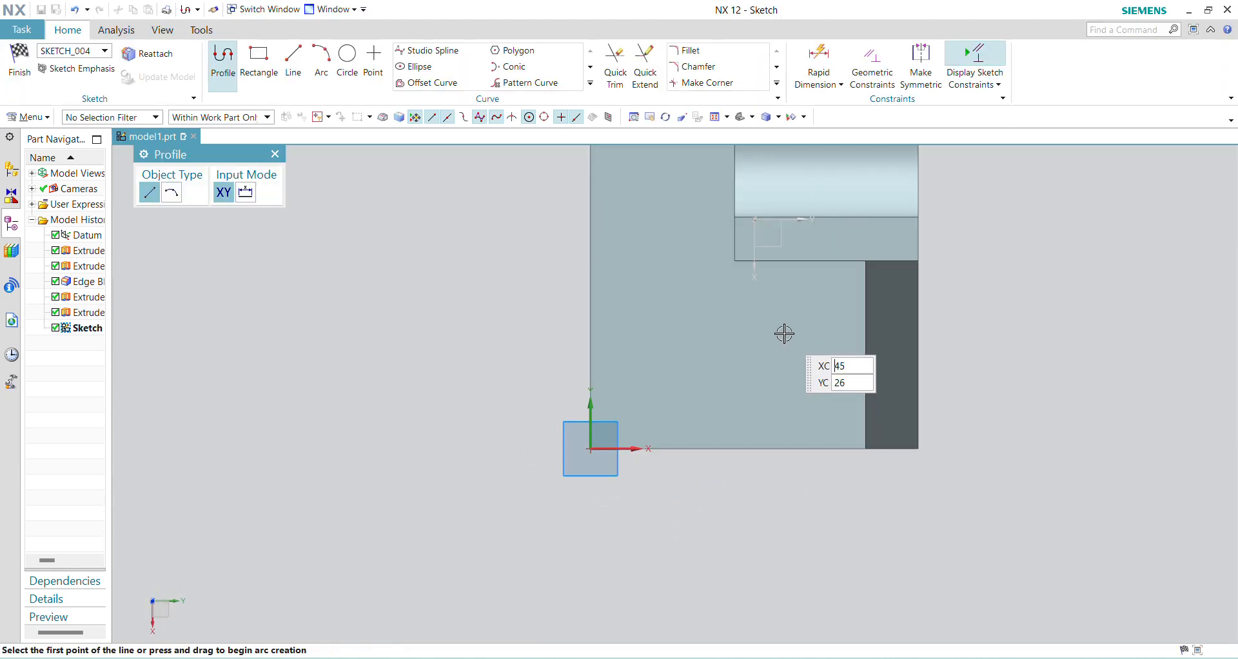
left_click(346, 59)
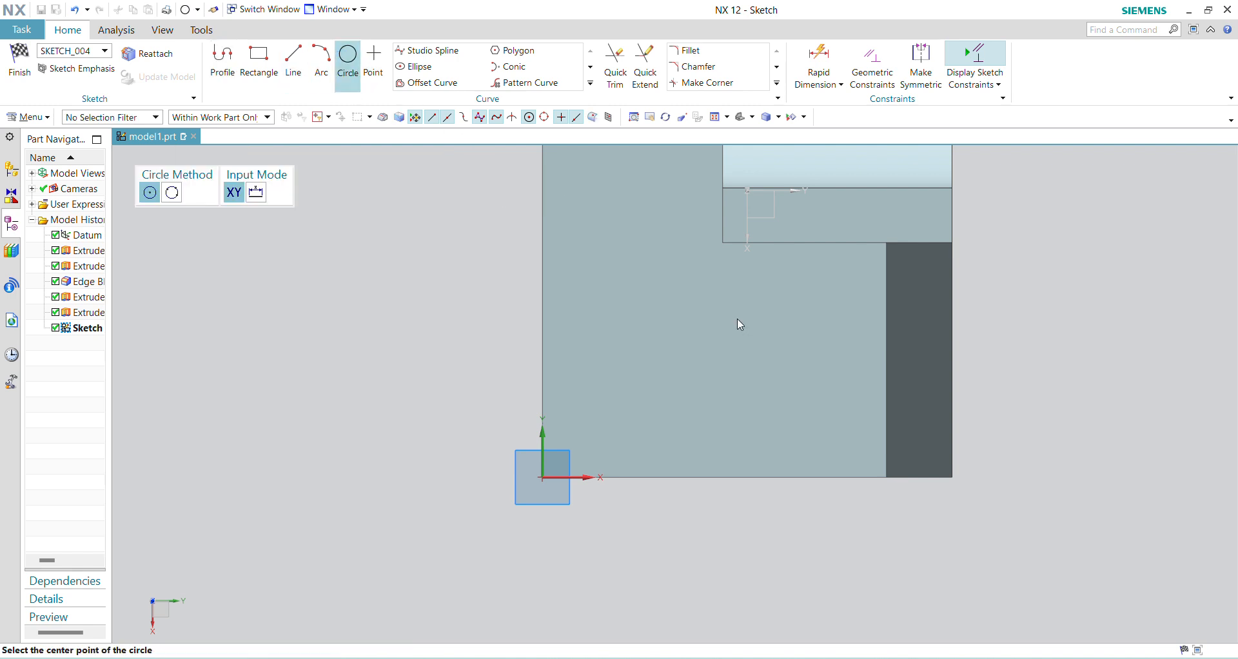
left_click(741, 339)
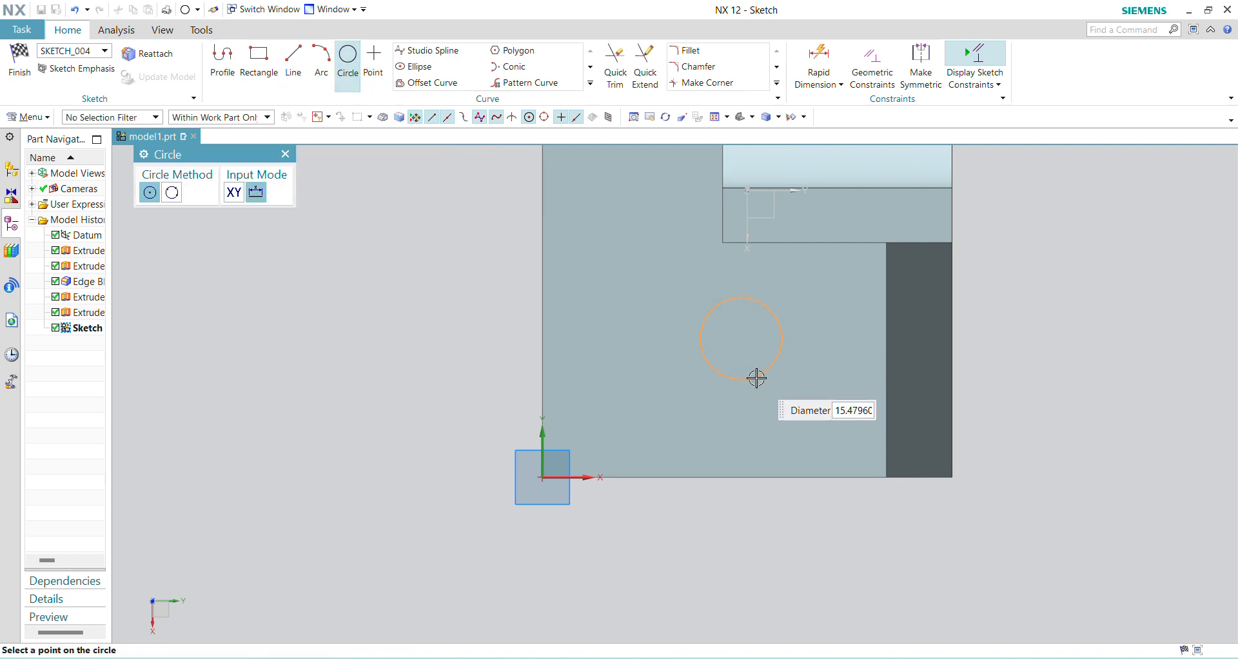
type("15")
key("Return")
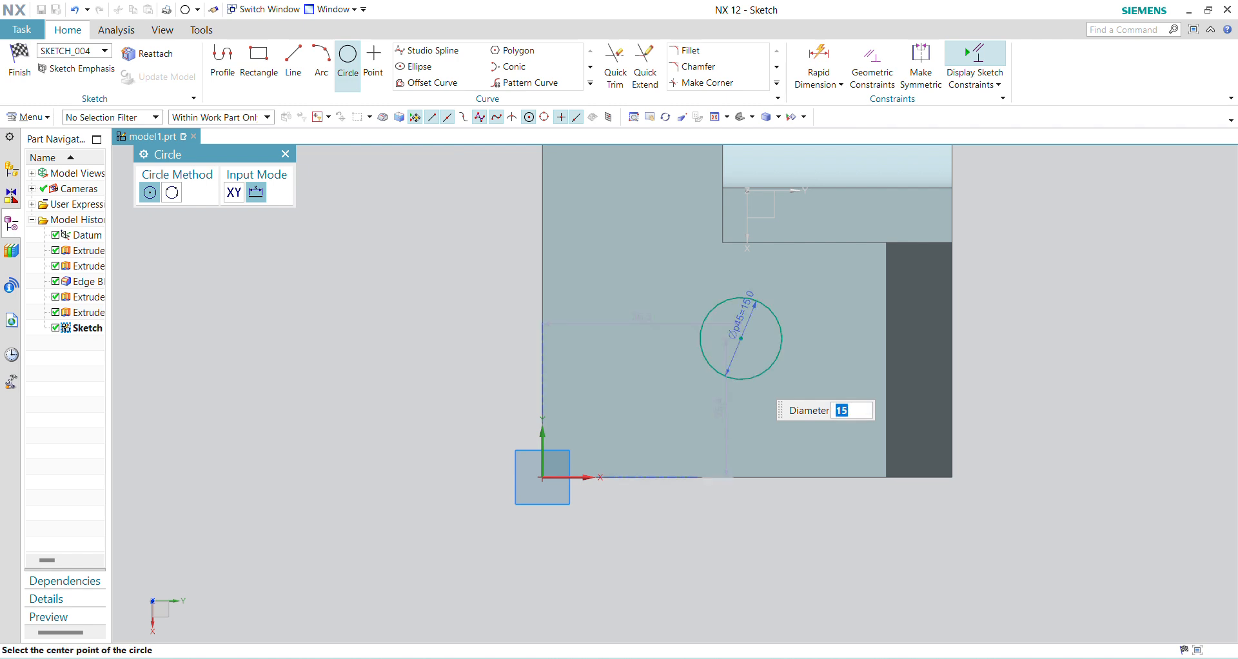
key("Escape")
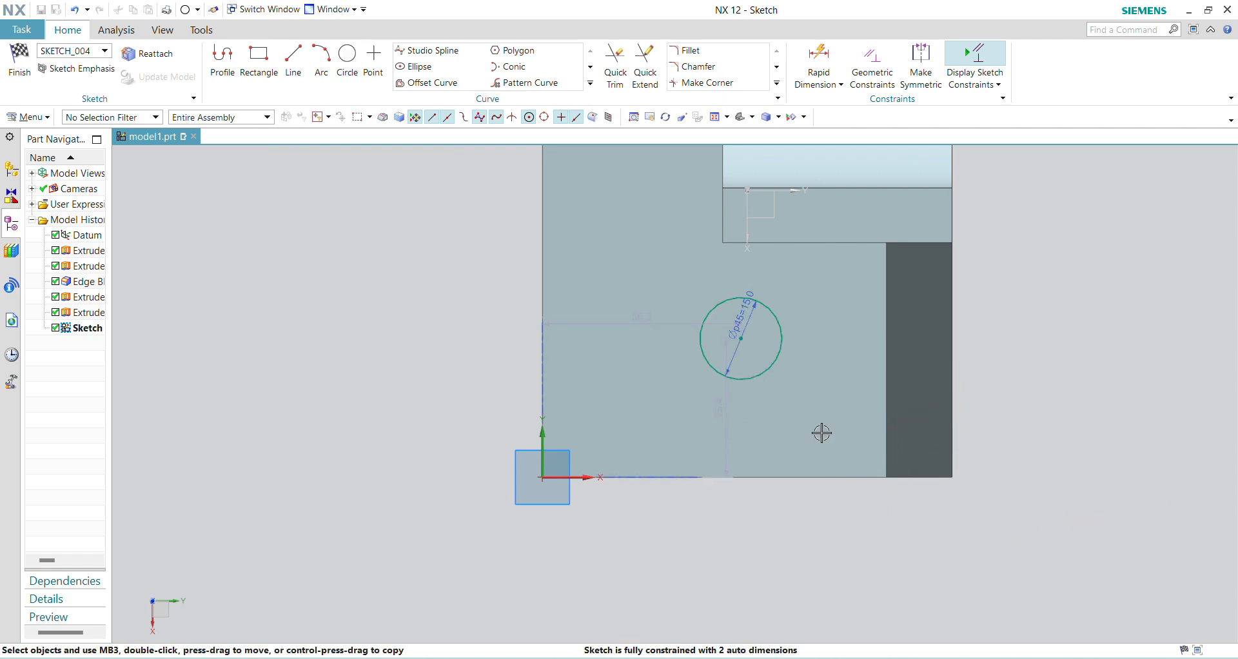
- Set the circle centre's distances to 20 mm from the plate's outer end edge and 30+7.5 mm from its long side edge
double_click(727, 423)
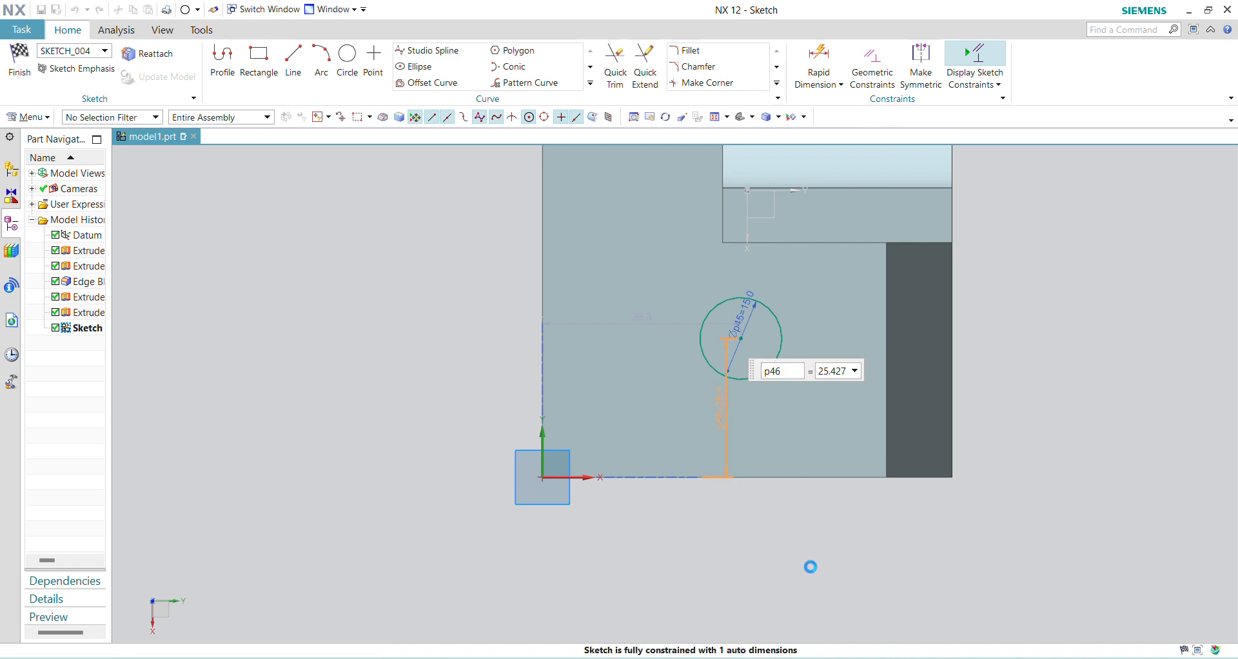
type("20")
key("Return")
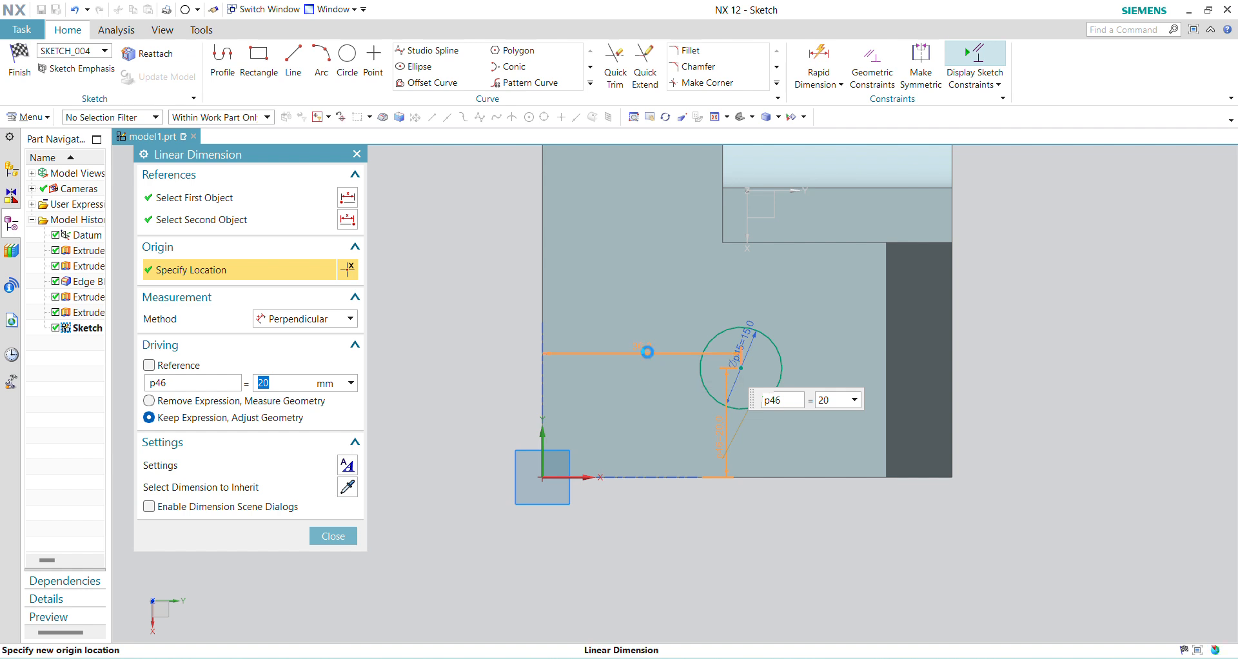
double_click(648, 352)
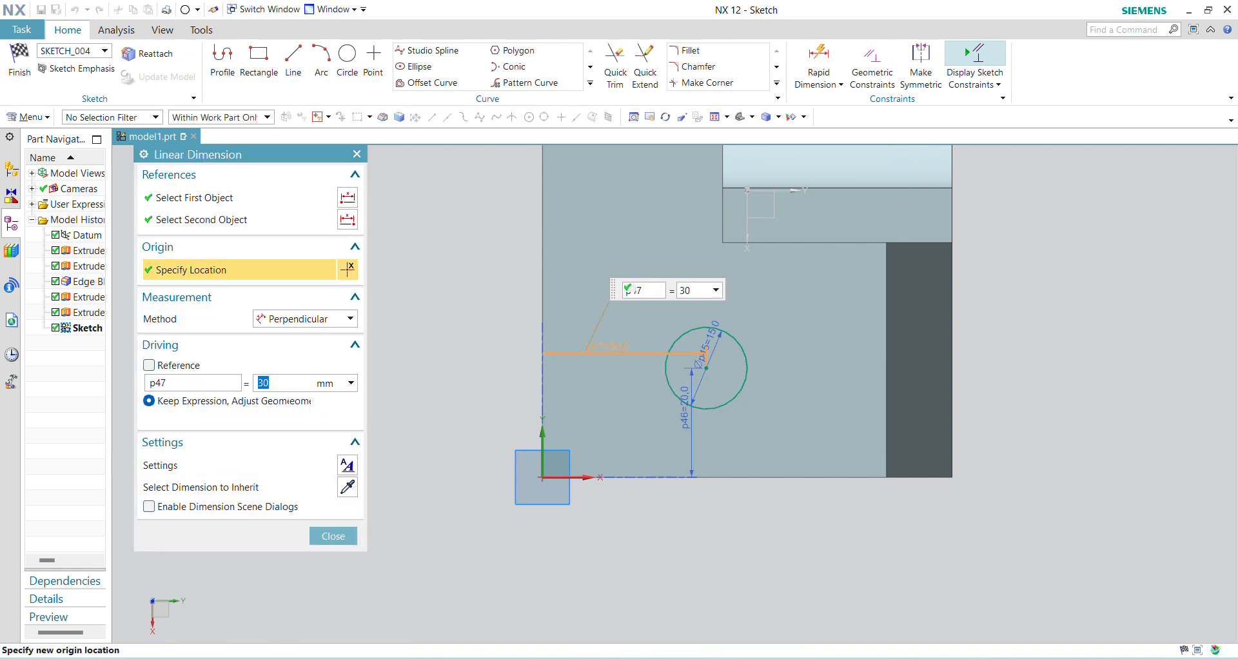
key("alt+Tab")
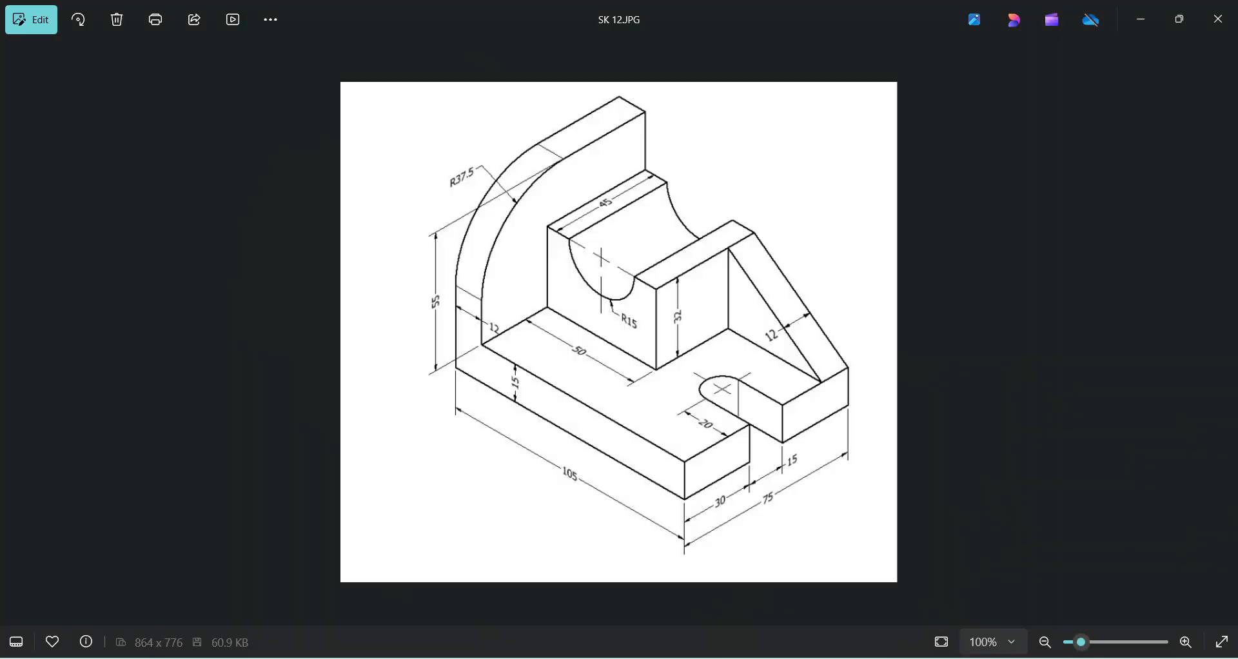
key("alt+Tab")
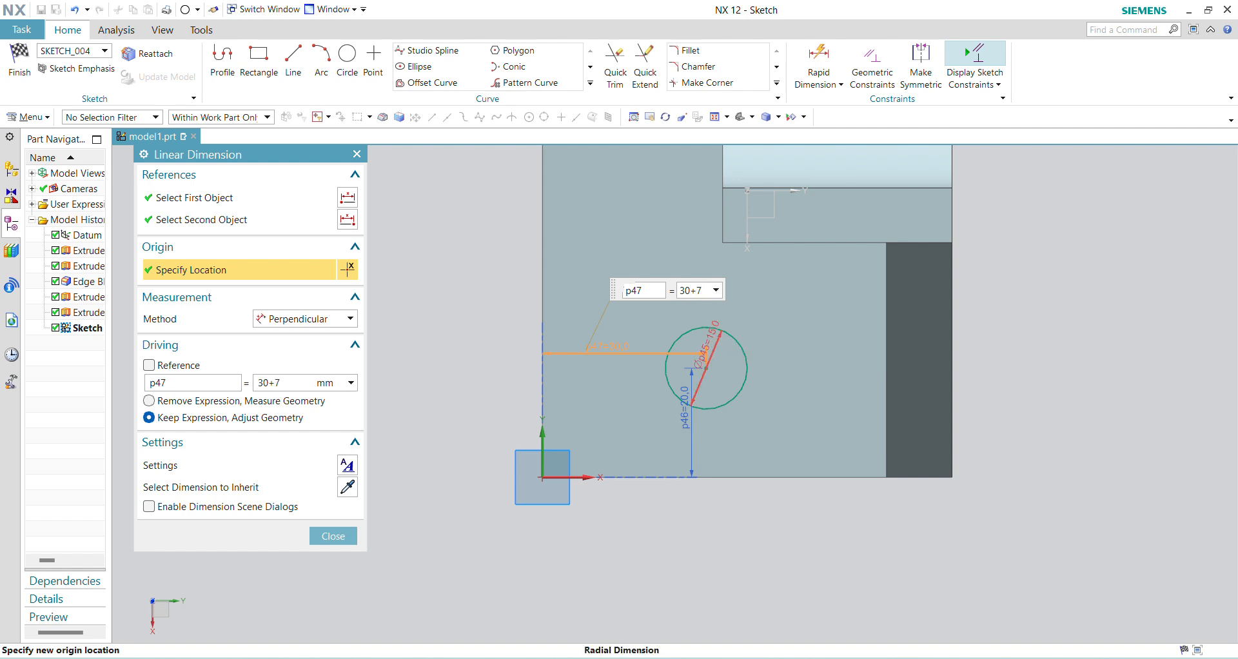
key("Return")
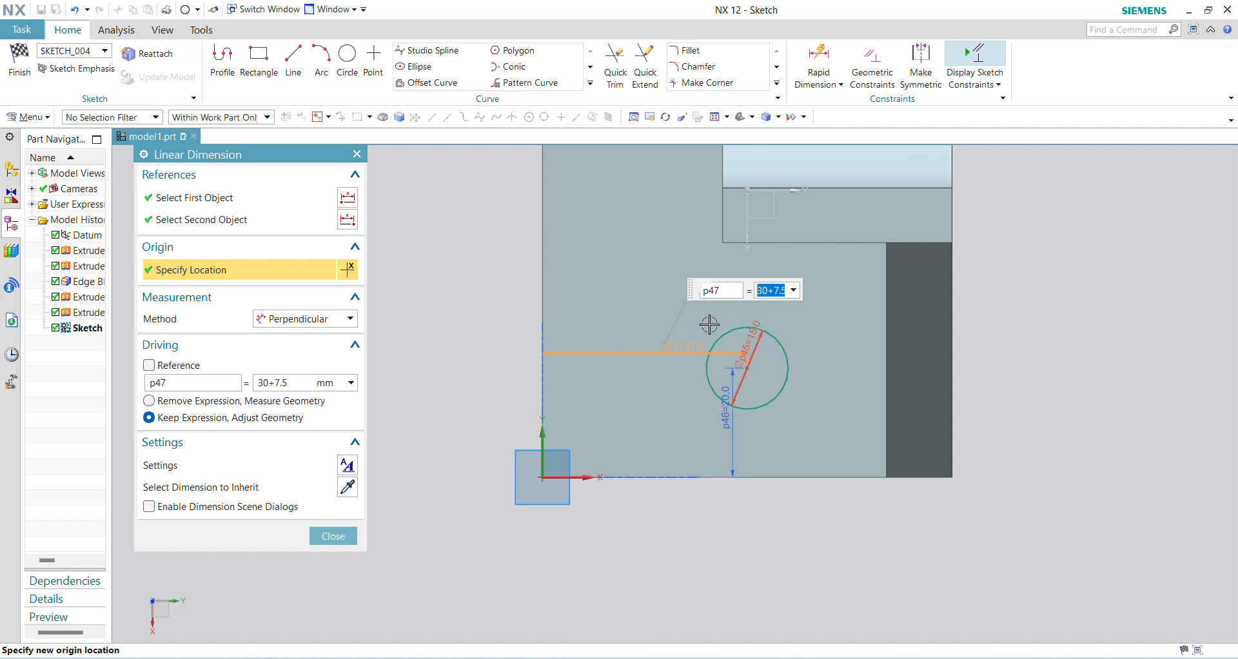
middle_click(760, 578)
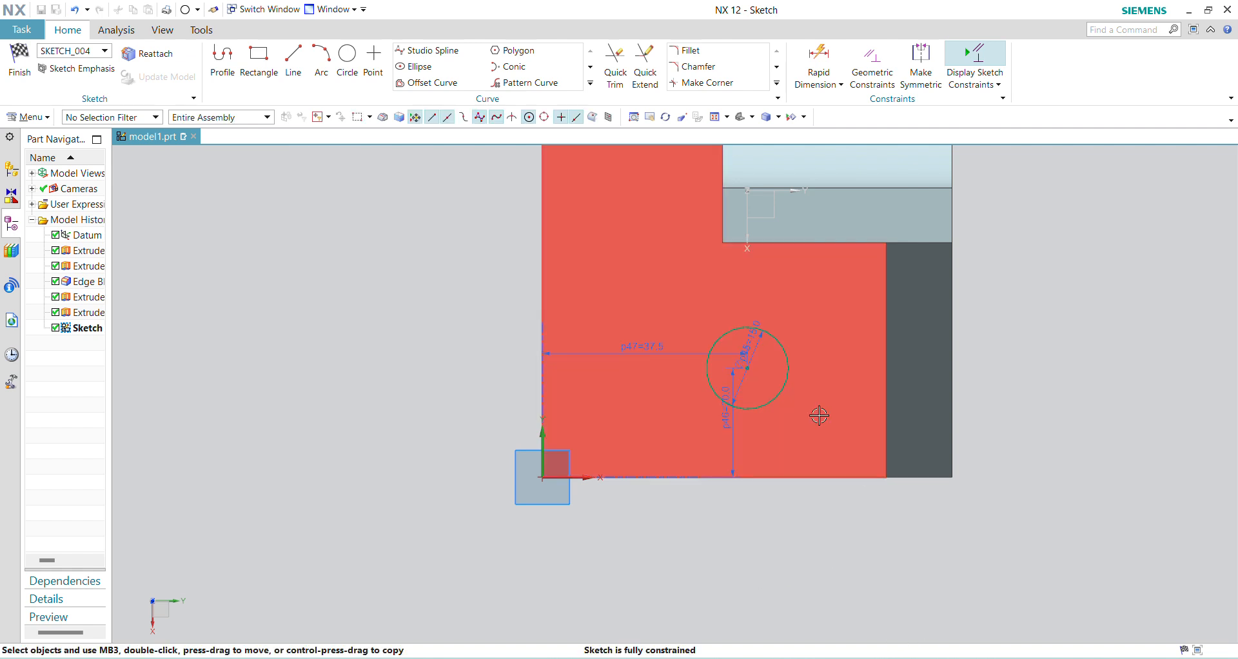
- Draw the slot's first side line from the circle's left side to the plate's outer end edge
scroll(796, 405, "up", 1)
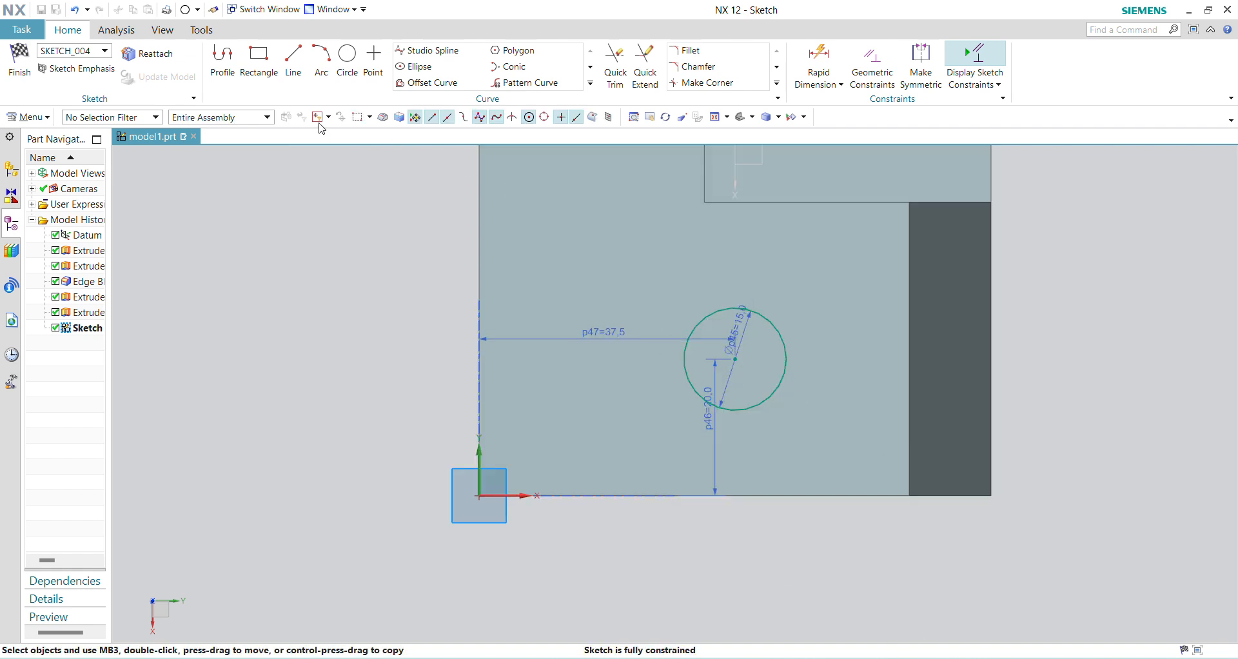
left_click(295, 64)
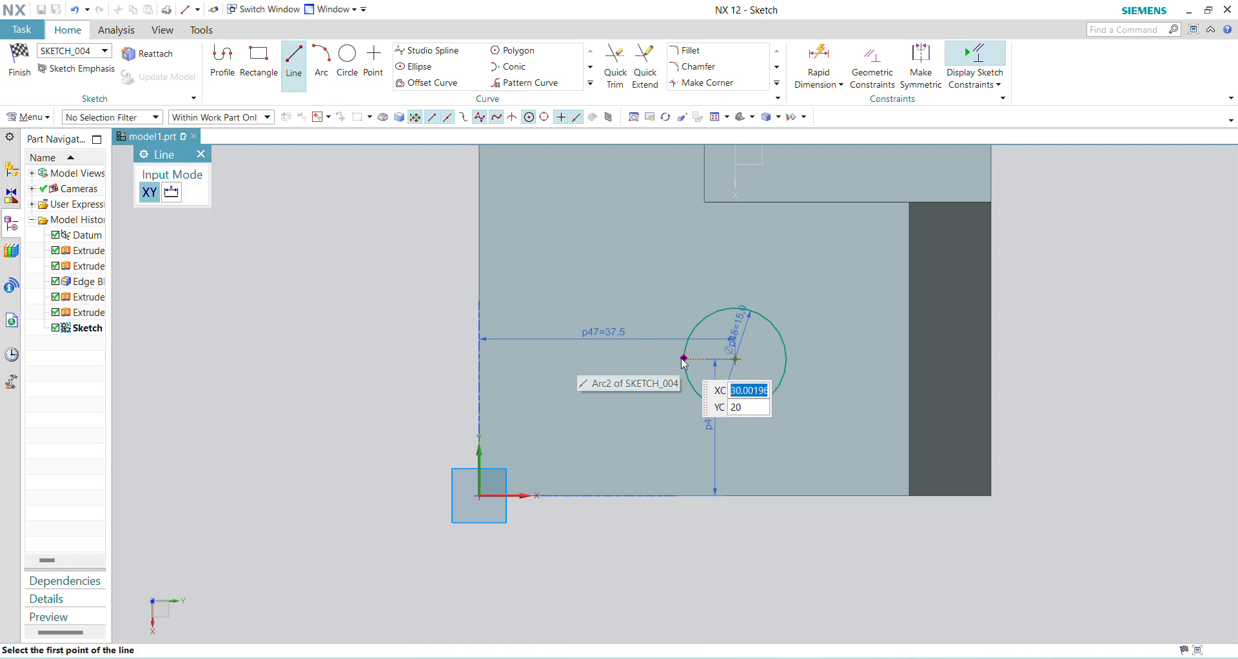
left_click(683, 359)
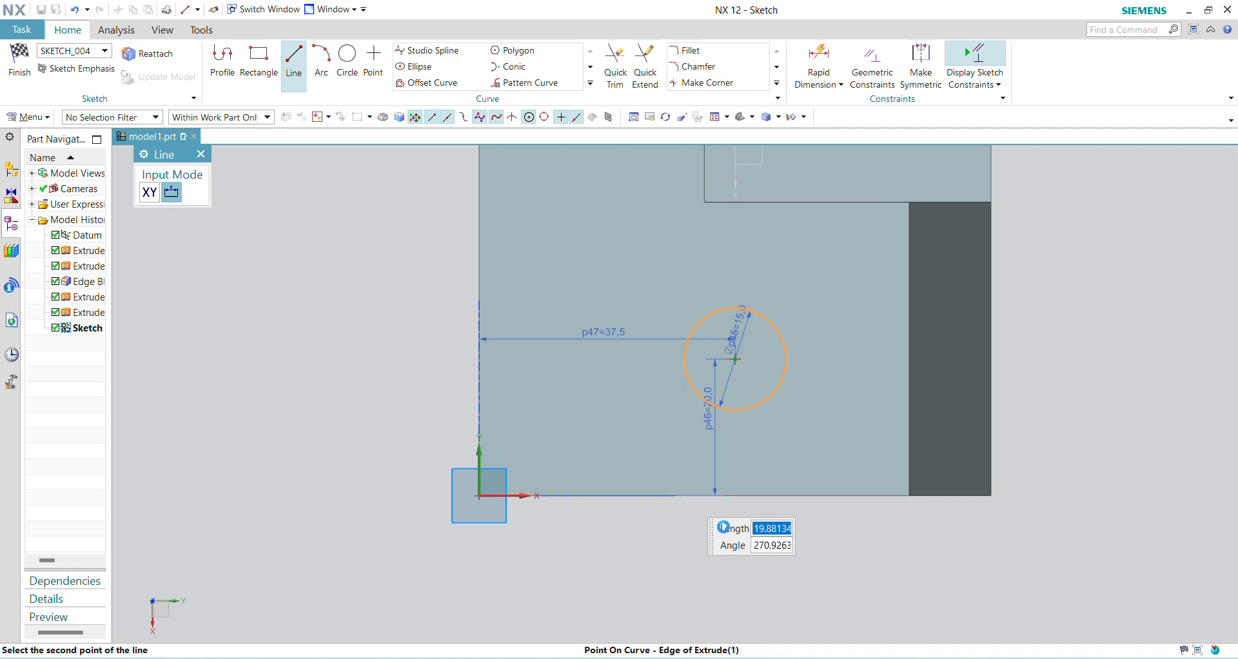
left_click(686, 495)
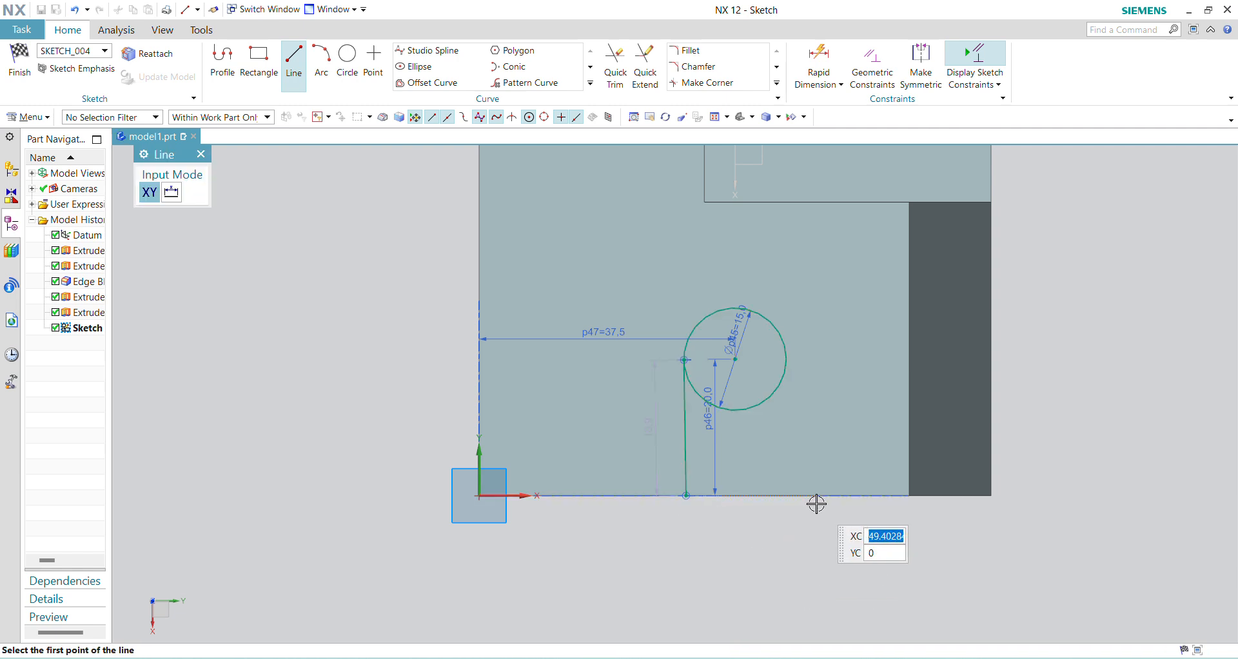
left_click(687, 496)
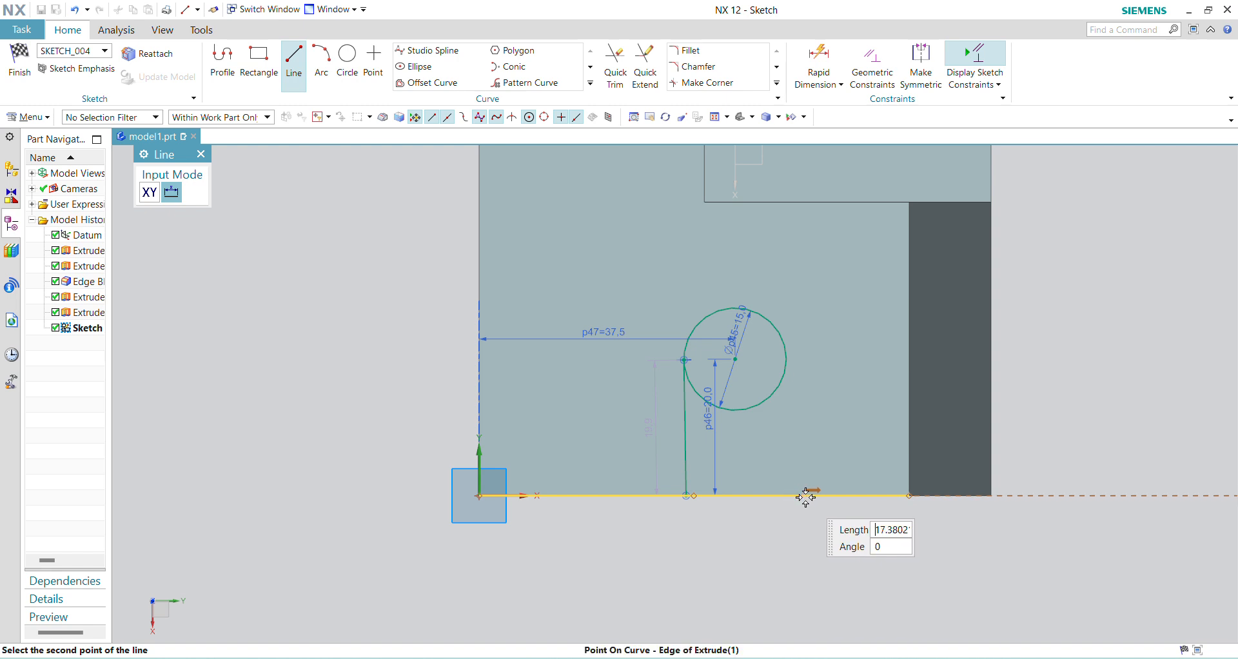
key("Escape")
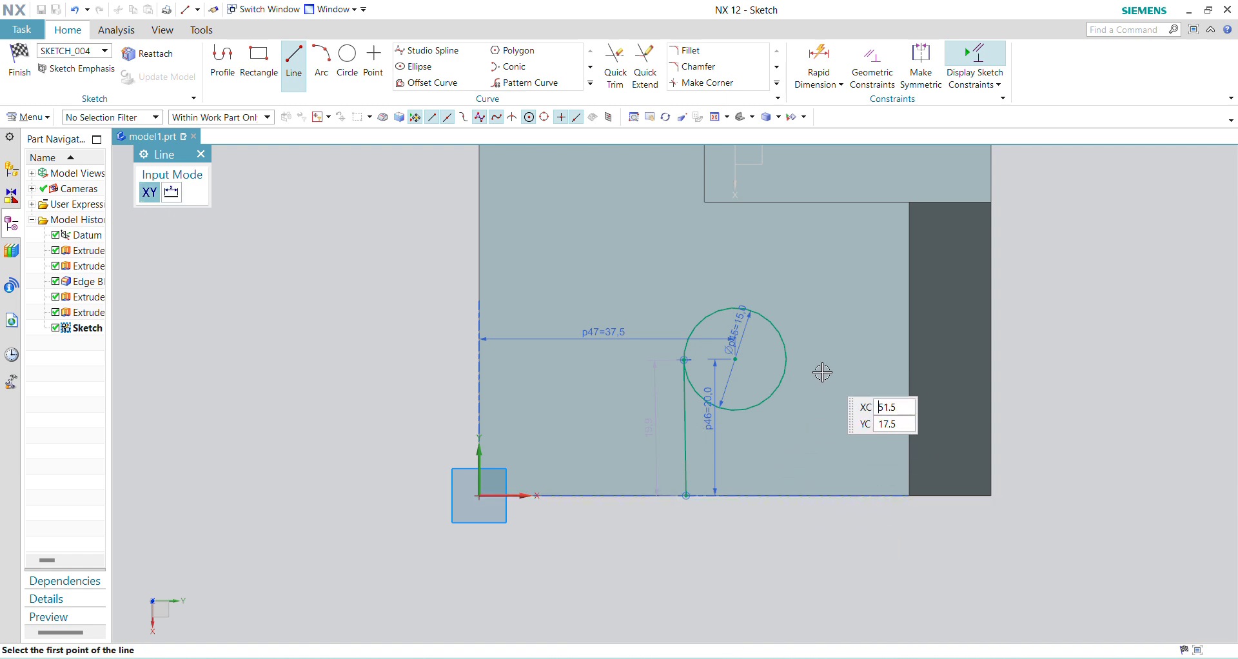
- Try to draw the slot's second side line and a closing line along the plate's outer end edge
left_click(787, 357)
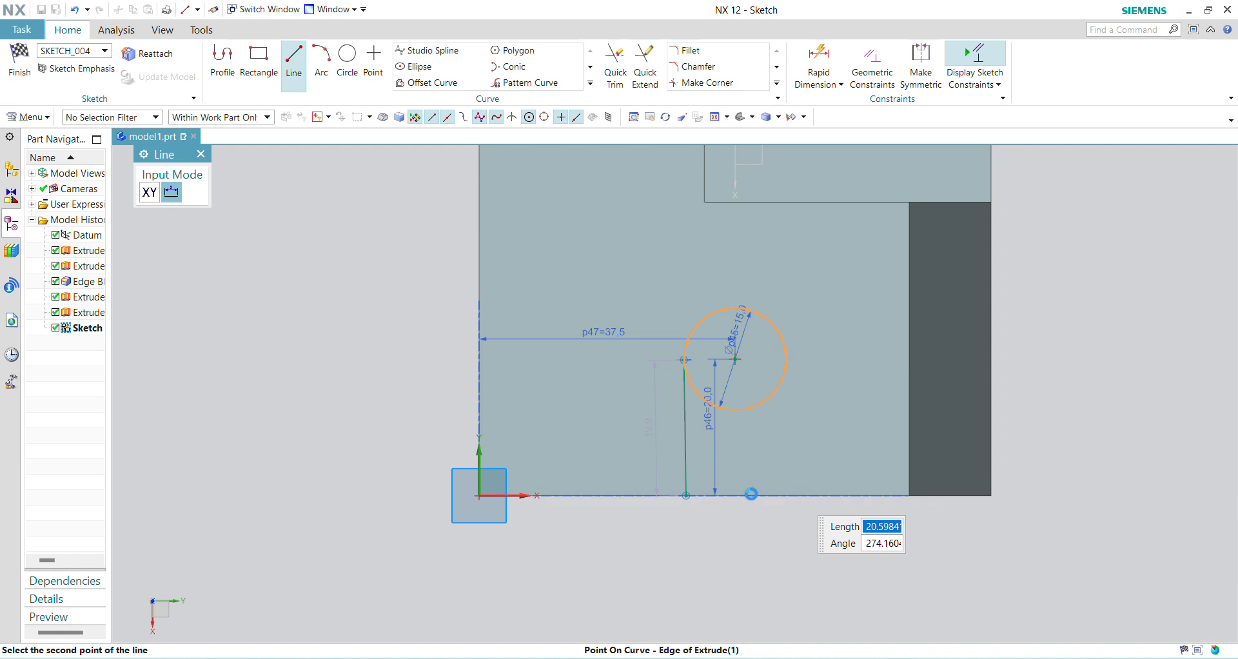
left_click(751, 494)
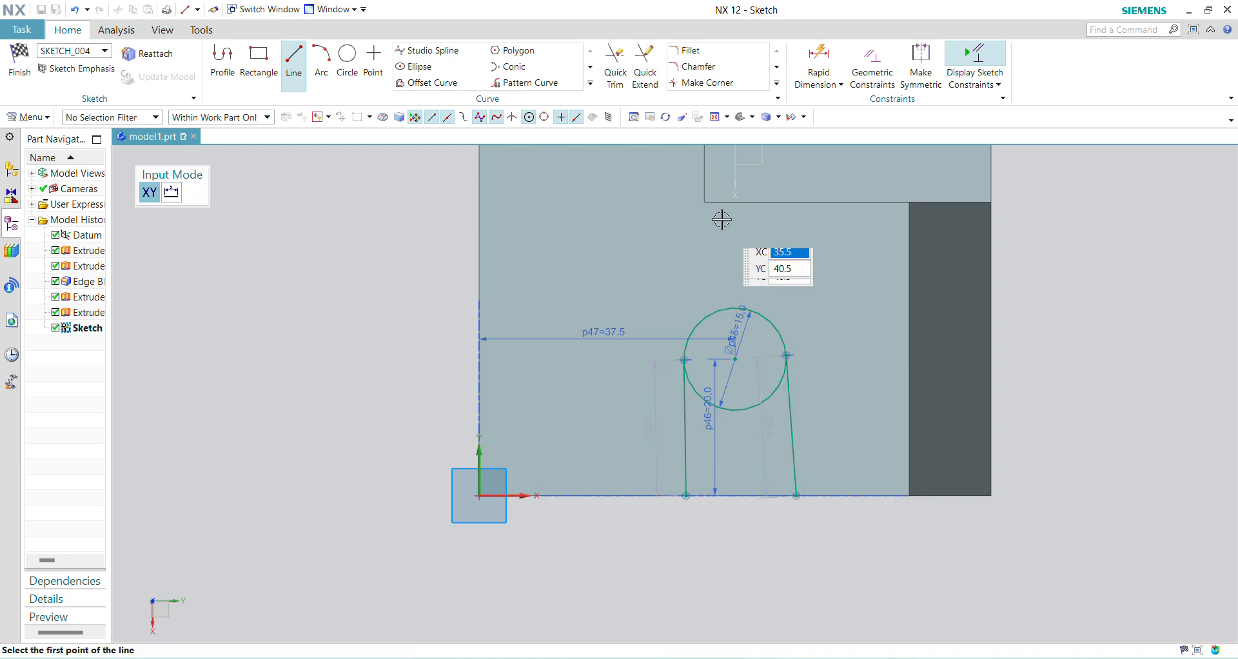
left_click(792, 495)
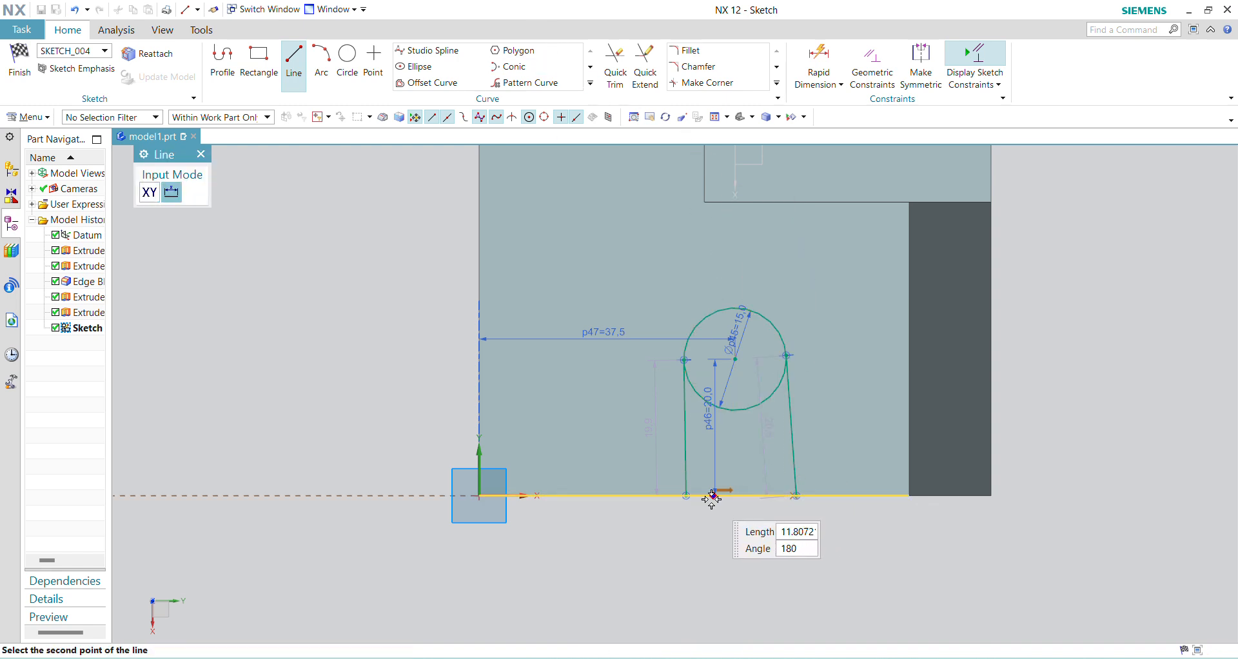
left_click(800, 498)
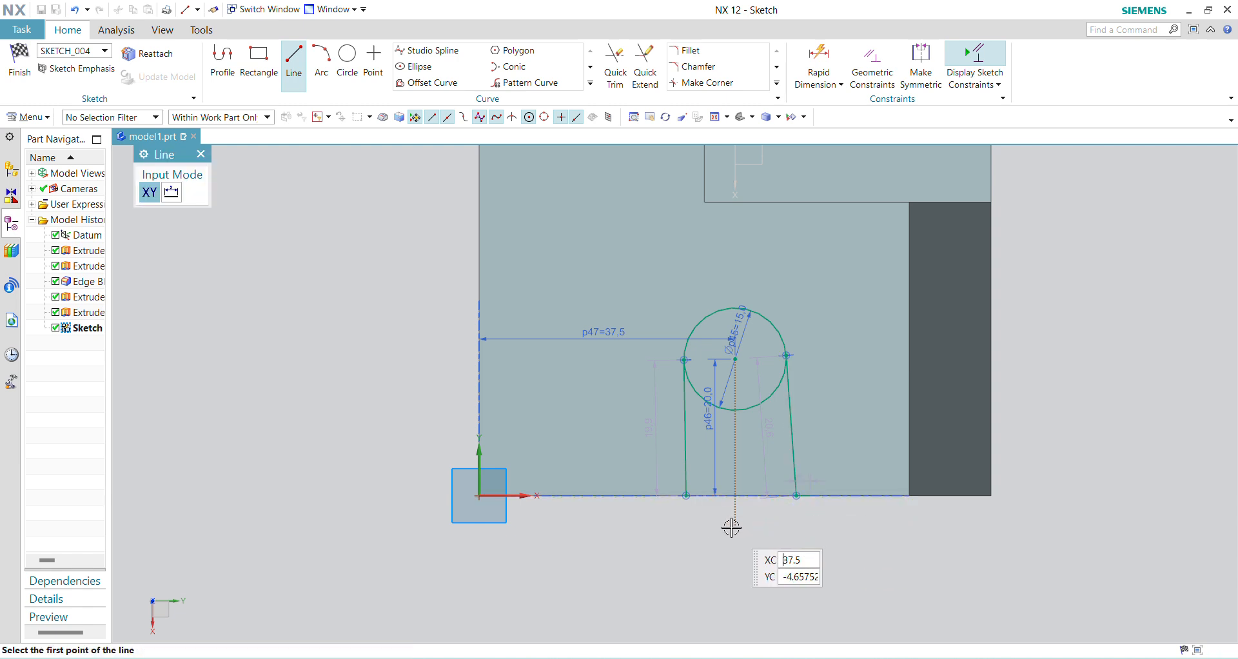
key("Escape")
scroll(796, 496, "up", 3)
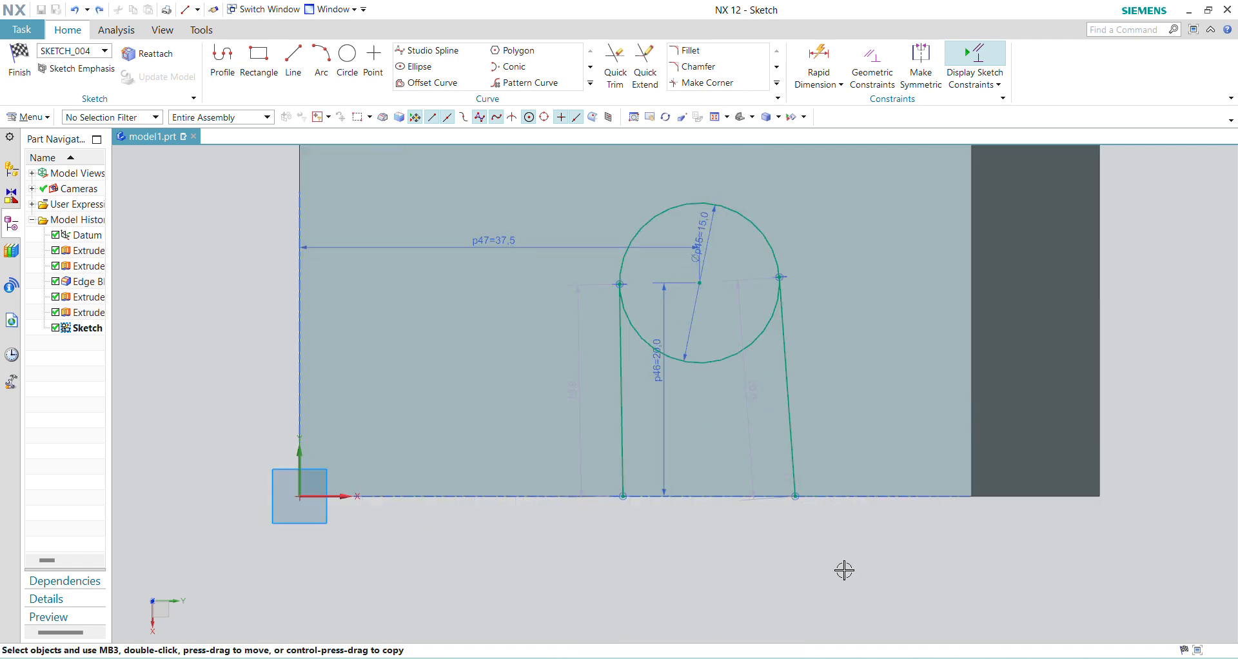
- Draw the slot's second side line from the circle's other side to the plate's outer end edge
left_click(300, 83)
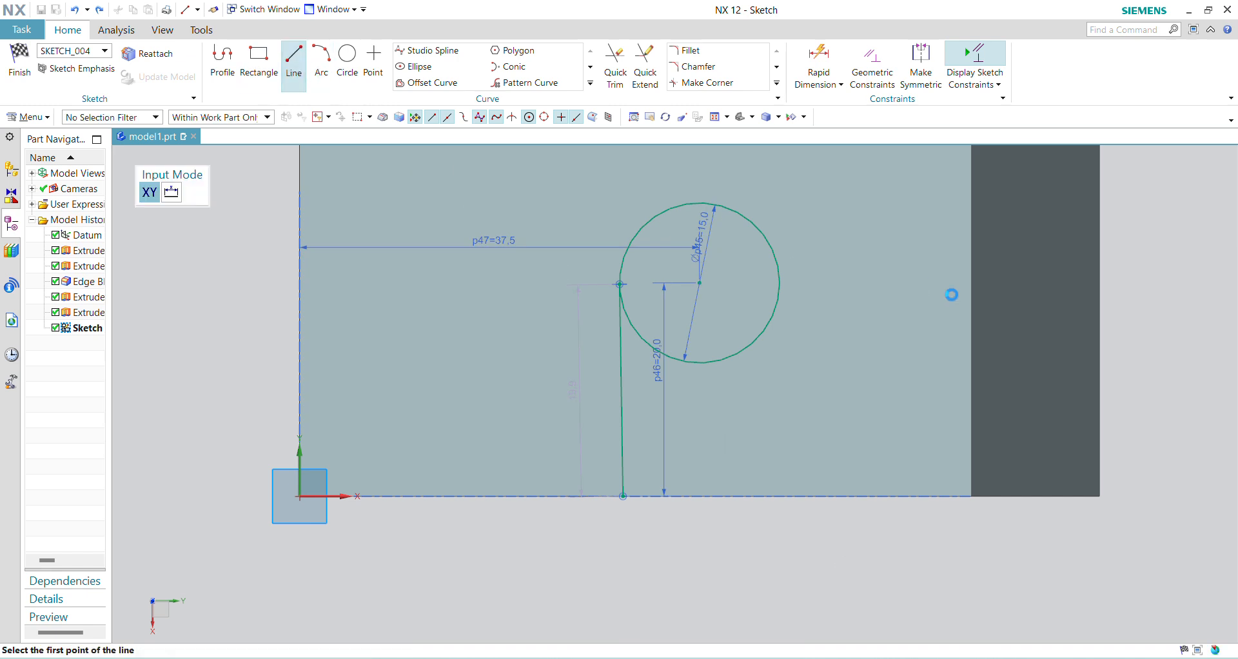
left_click(781, 285)
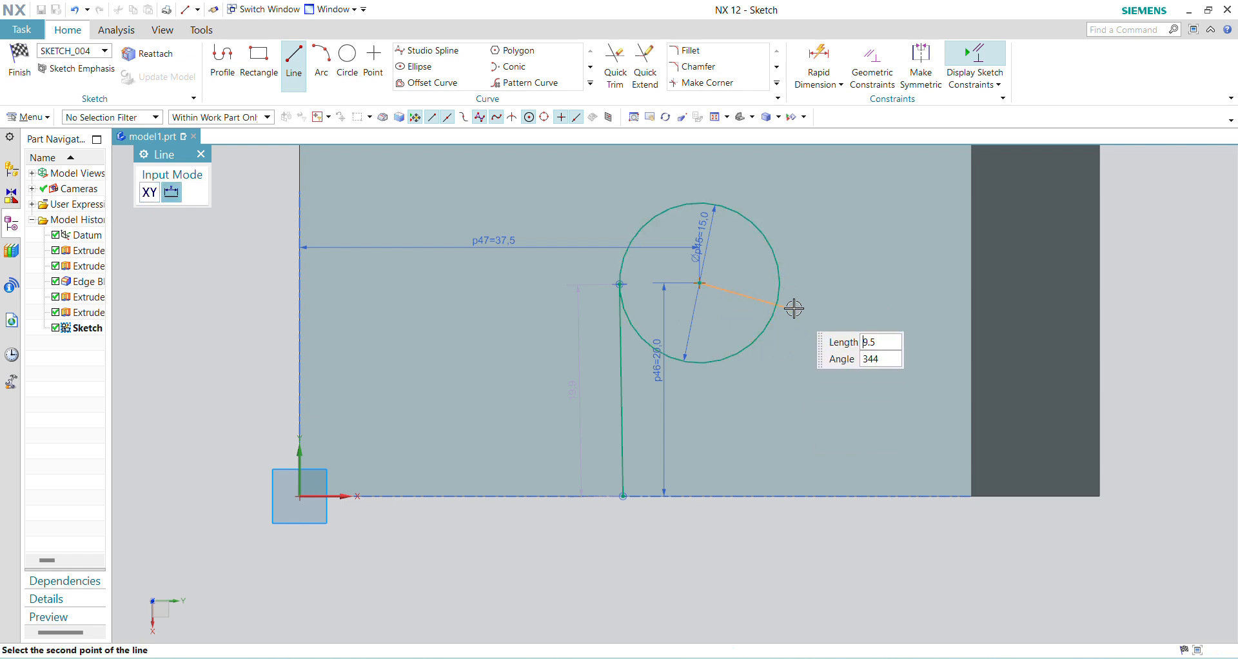
key("Escape")
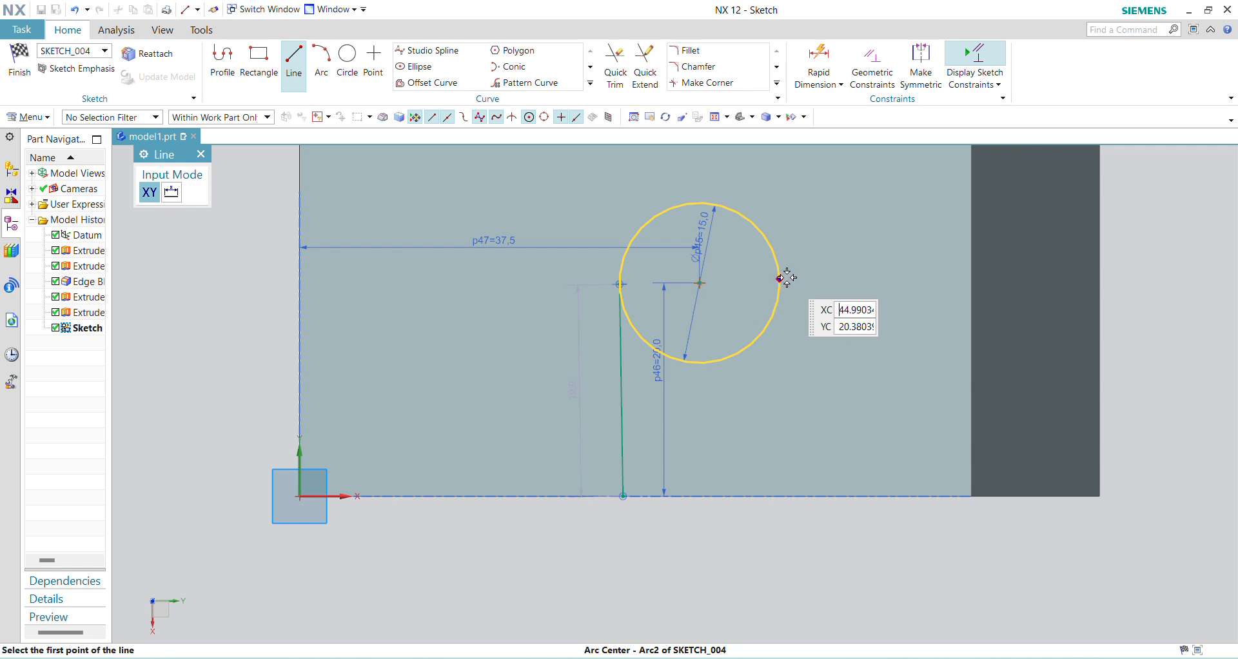
left_click(780, 277)
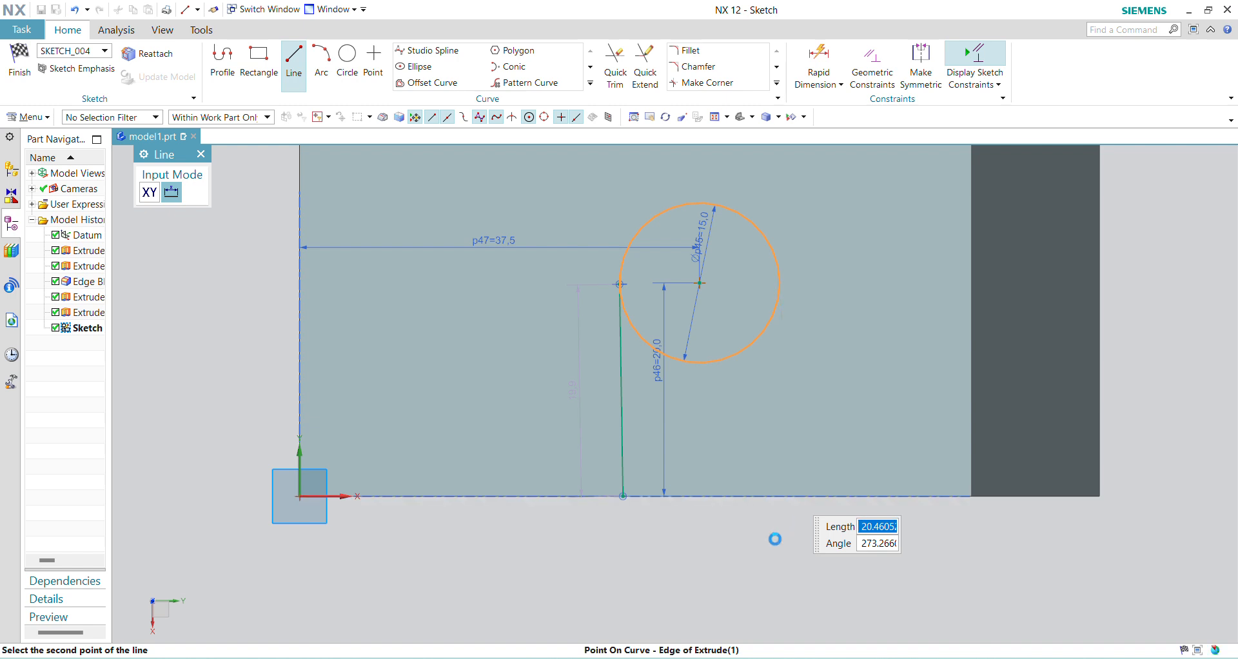
left_click(790, 496)
- Close the slot profile with a line along the plate's outer end edge and trim away the circle's arc inside the profile
left_click(791, 496)
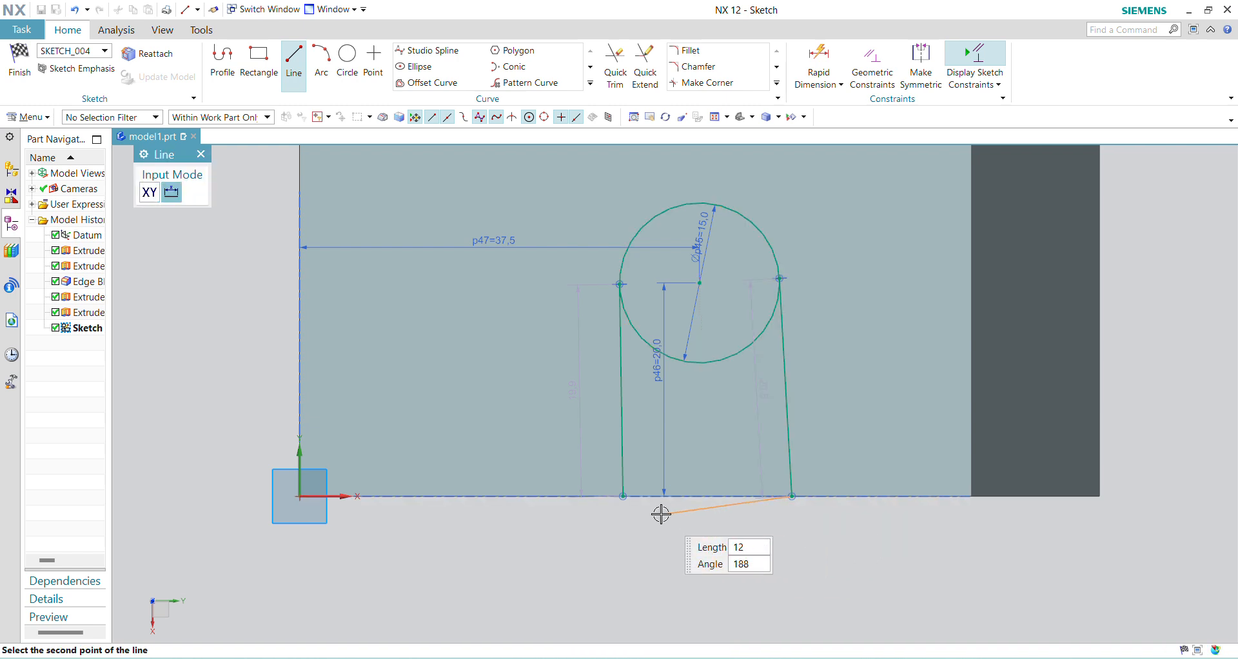
left_click(623, 496)
key("Escape")
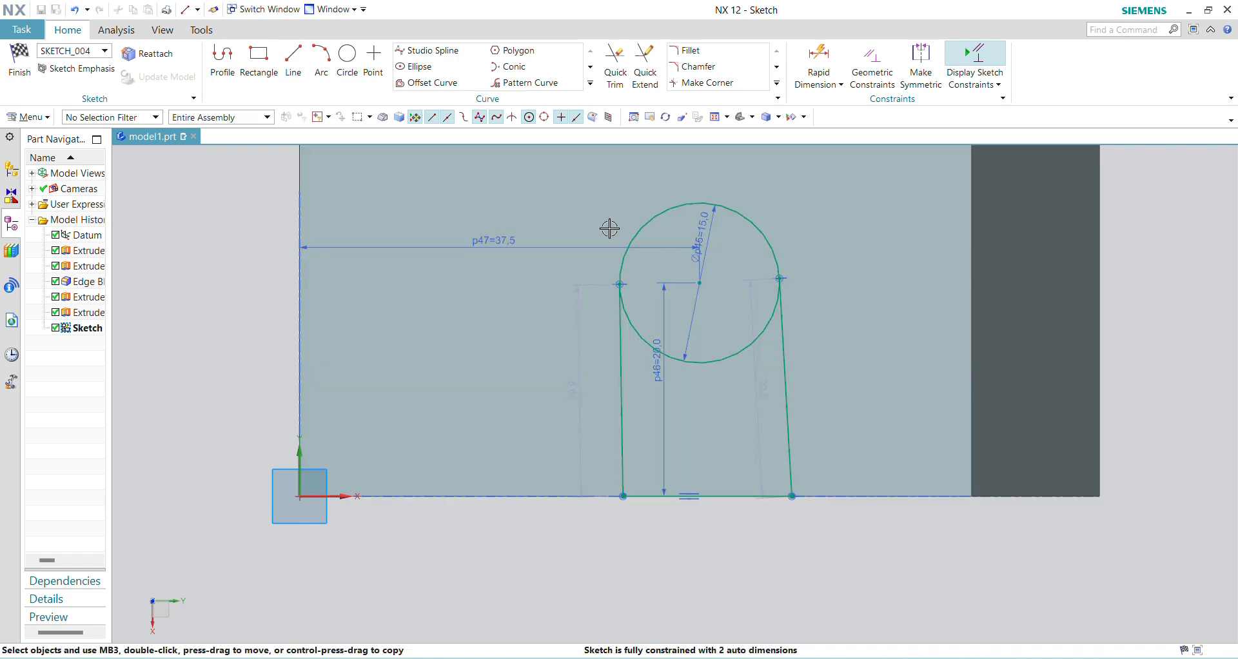
left_click(623, 65)
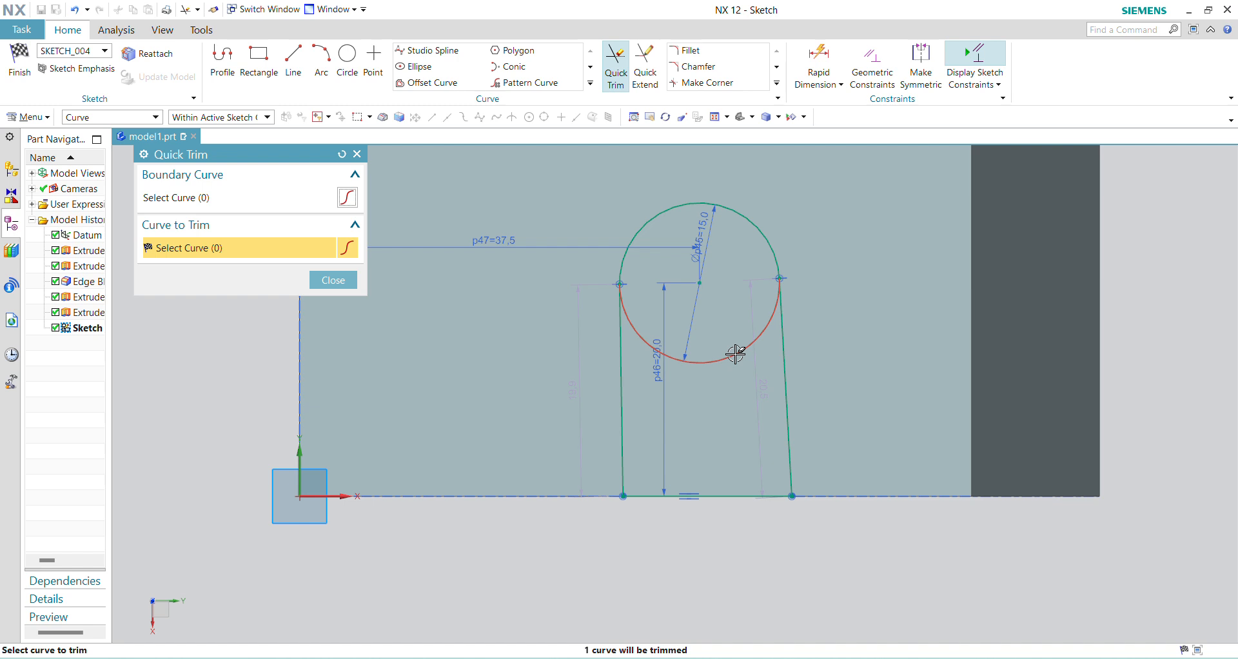
left_click(736, 352)
- Apply vertical alignment constraints between the arc endpoints and the lower endpoints of both slot side lines
left_click(872, 64)
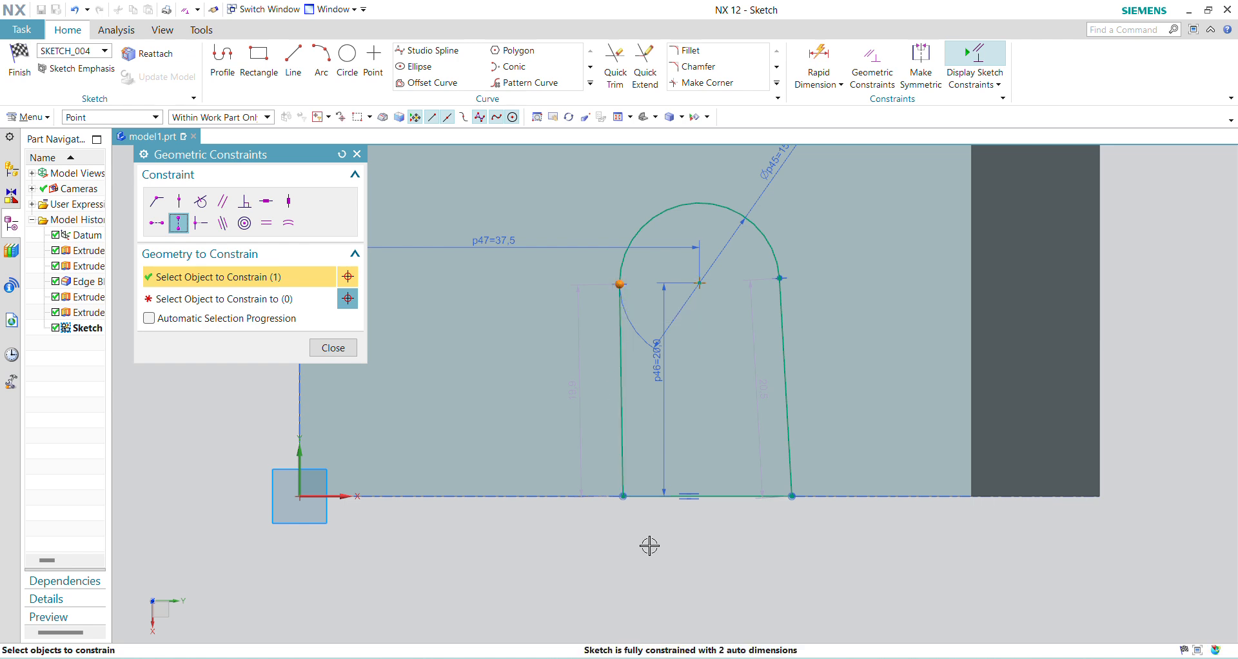
middle_click(645, 583)
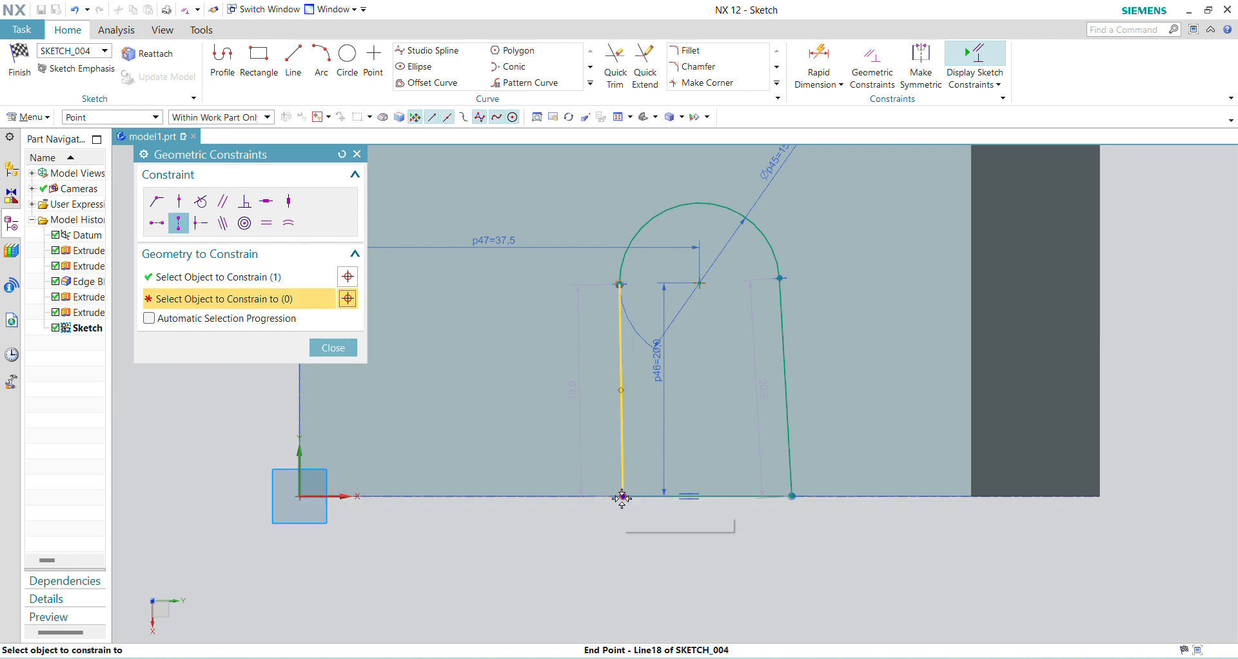
left_click(622, 498)
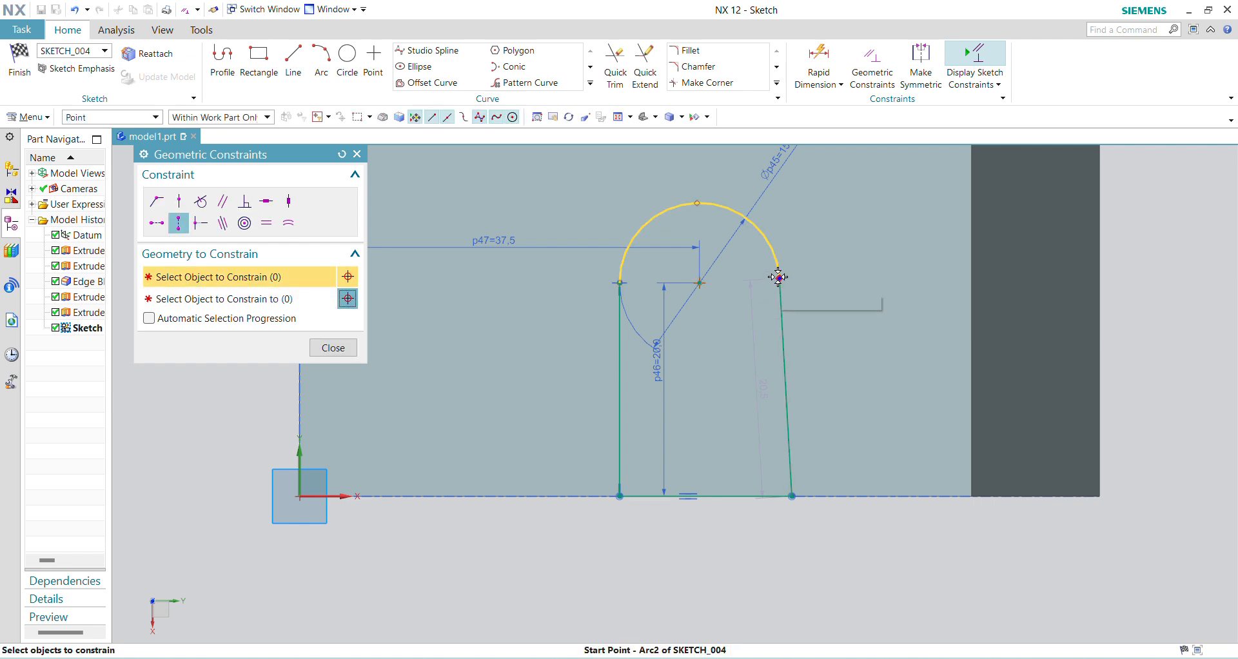
left_click(780, 279)
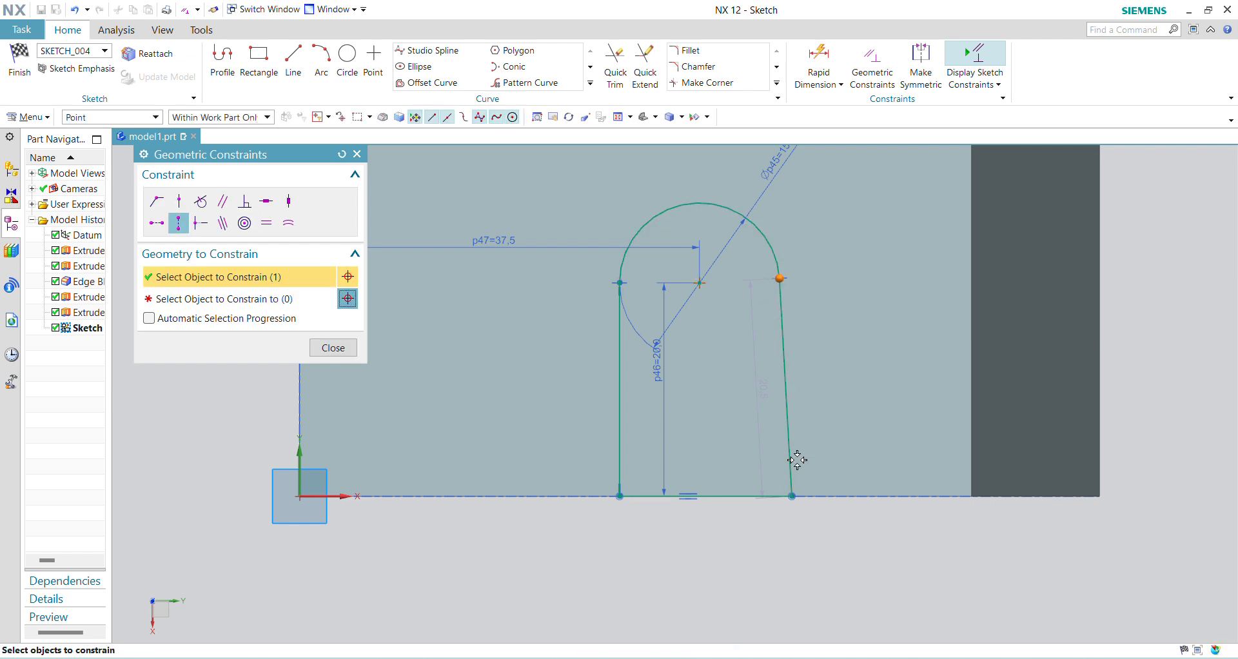
middle_click(795, 510)
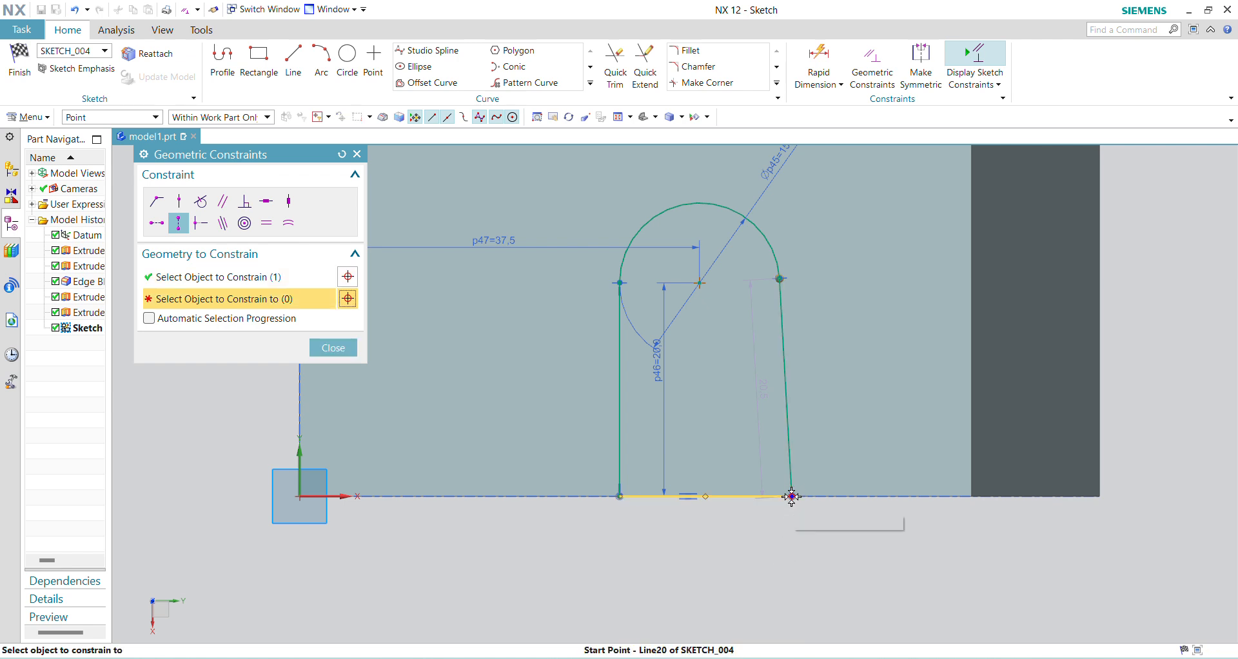
left_click(792, 496)
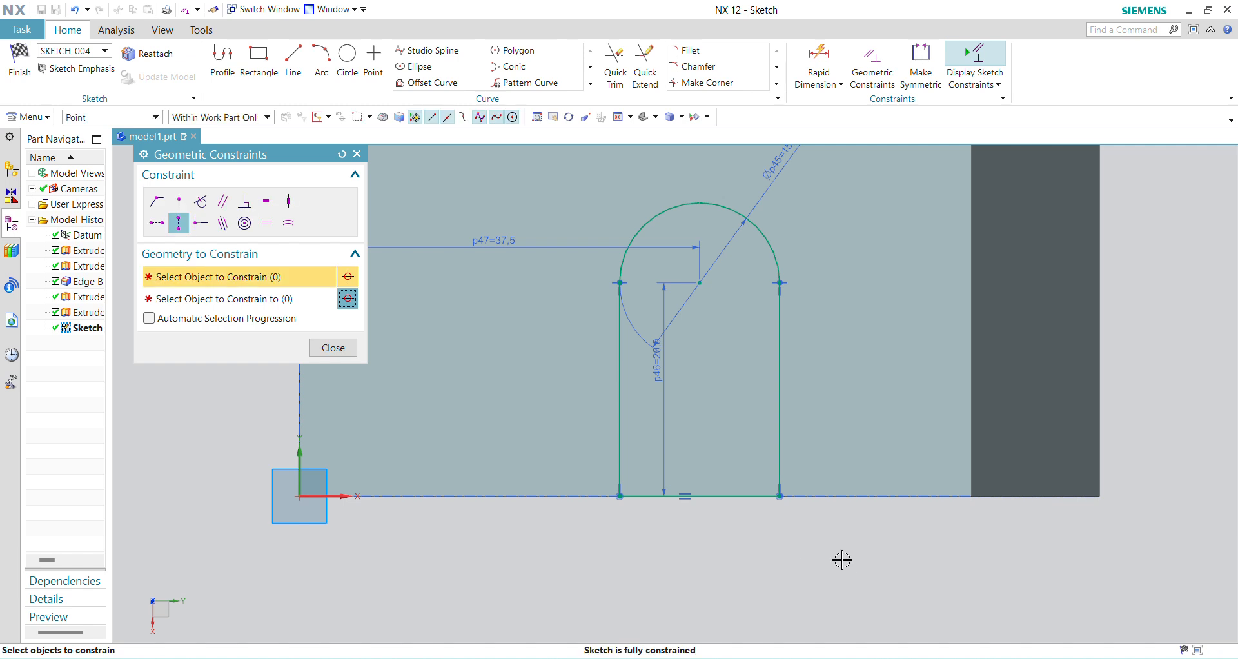
left_click(333, 348)
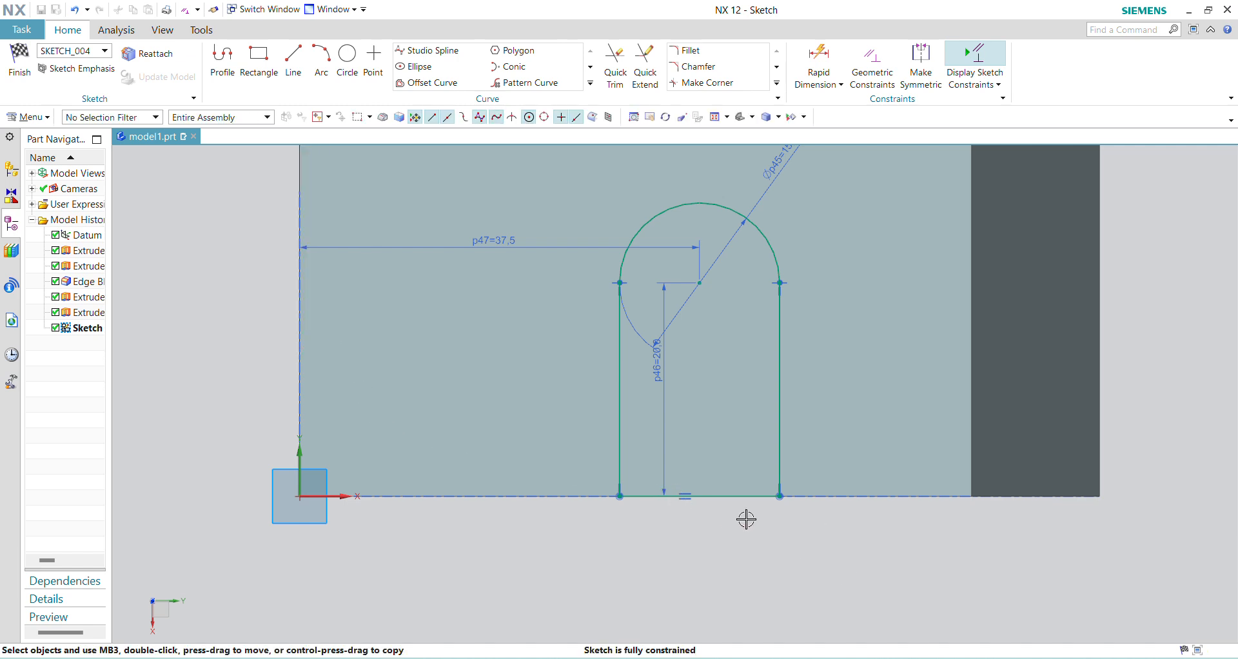
- Finish the sketch and extrude the slot profile down through the base plate as a Subtract with the end limit Until Next
scroll(661, 509, "up", 3)
scroll(661, 507, "down", 6)
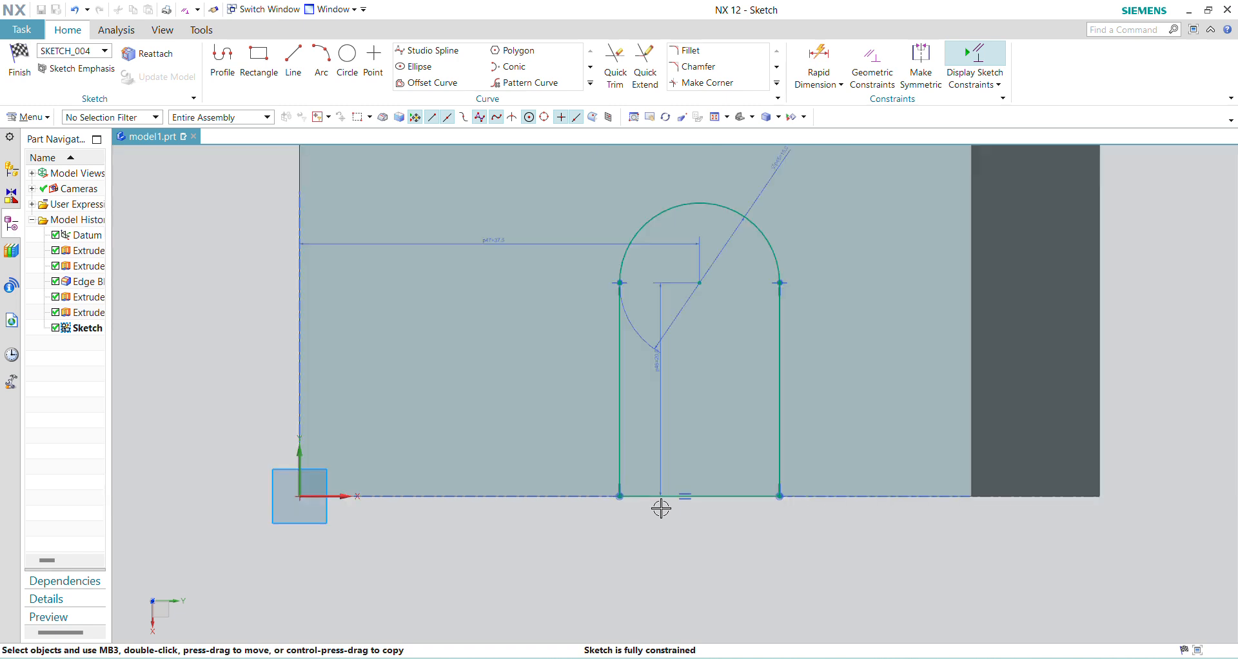
left_click(20, 68)
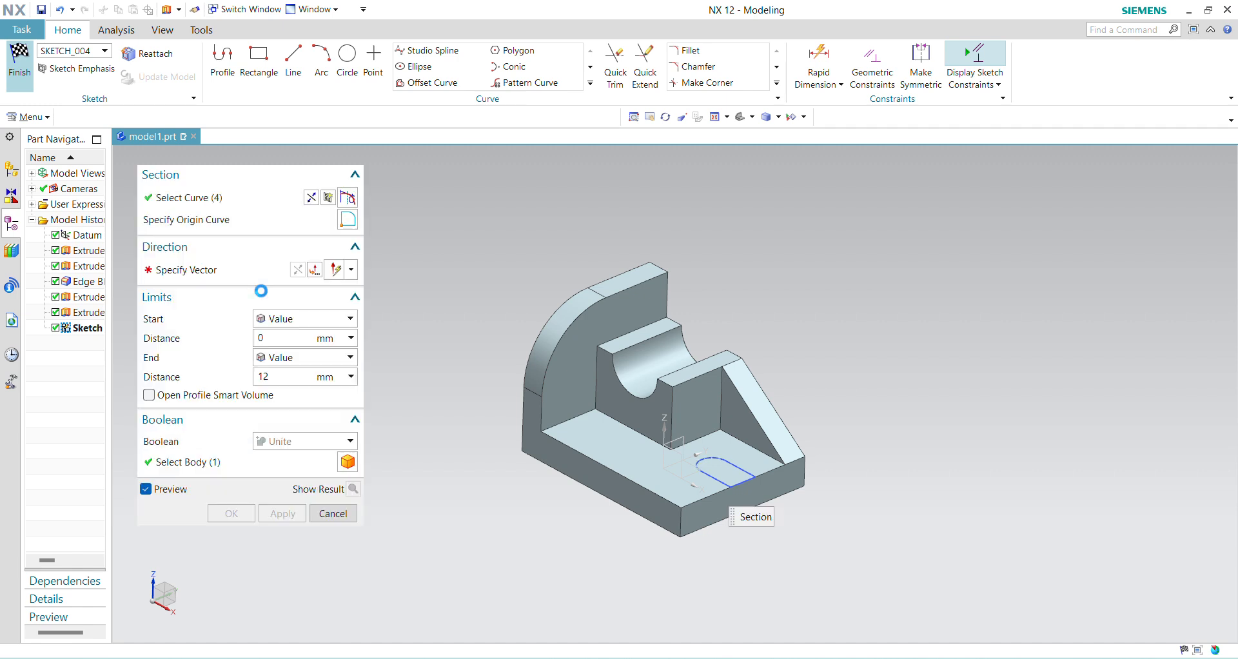
left_click(346, 442)
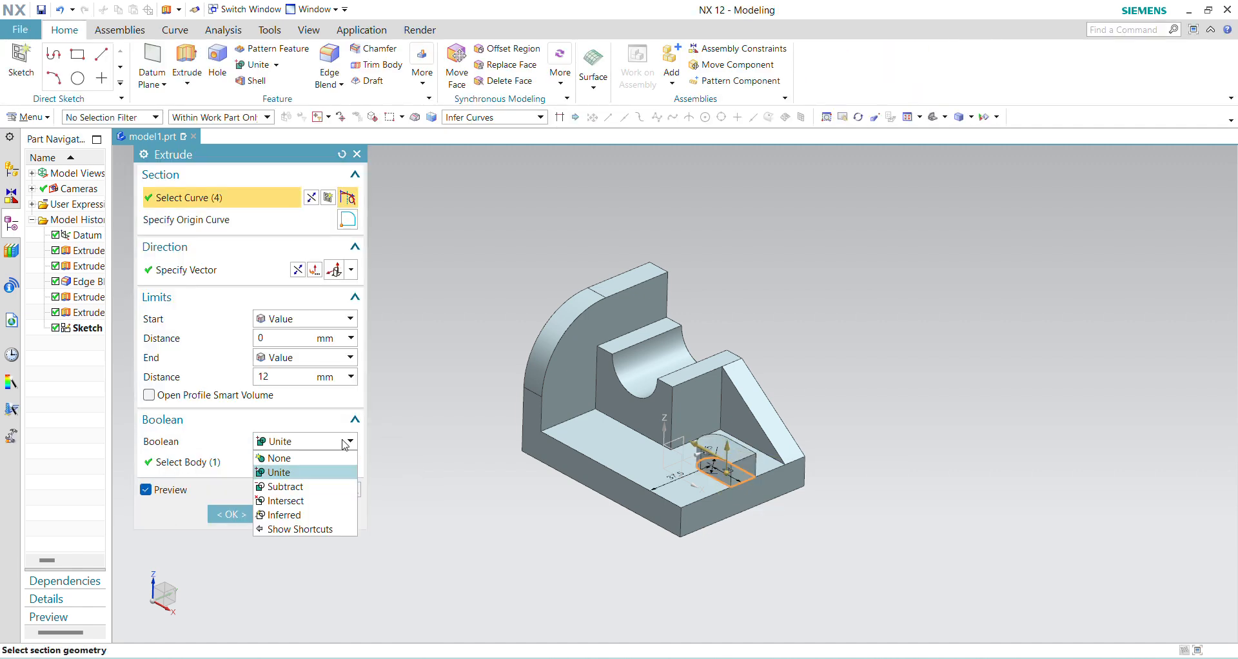
left_click(299, 487)
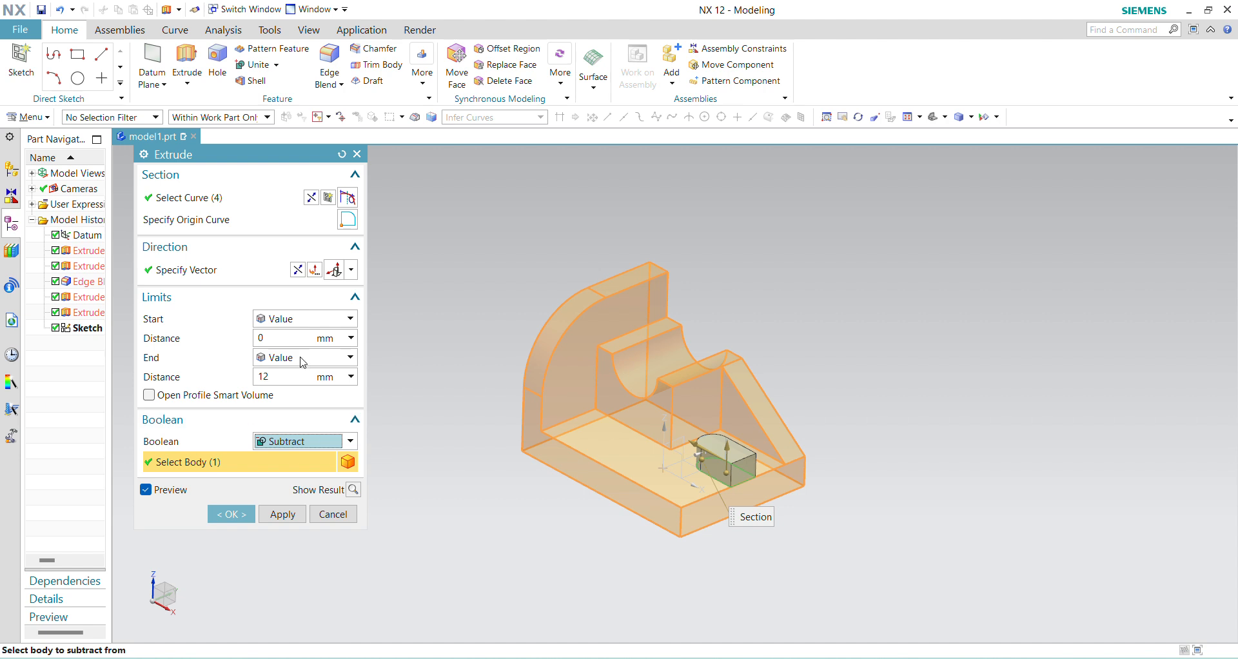
left_click(297, 270)
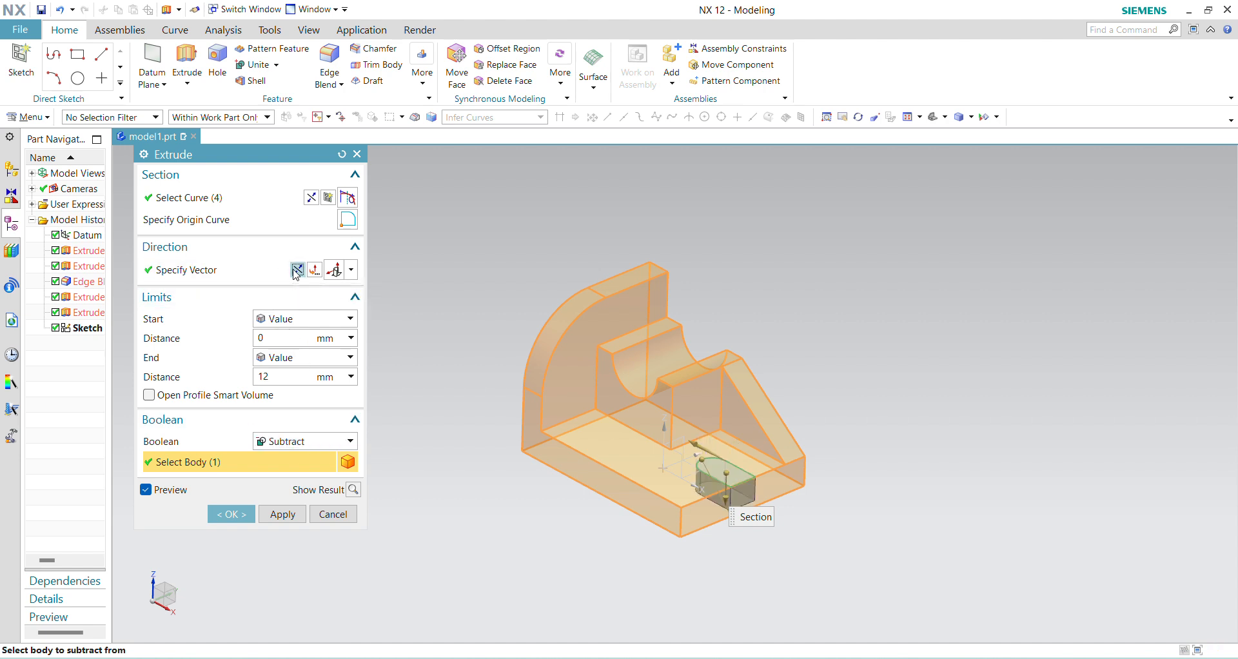
left_click(332, 356)
left_click(327, 401)
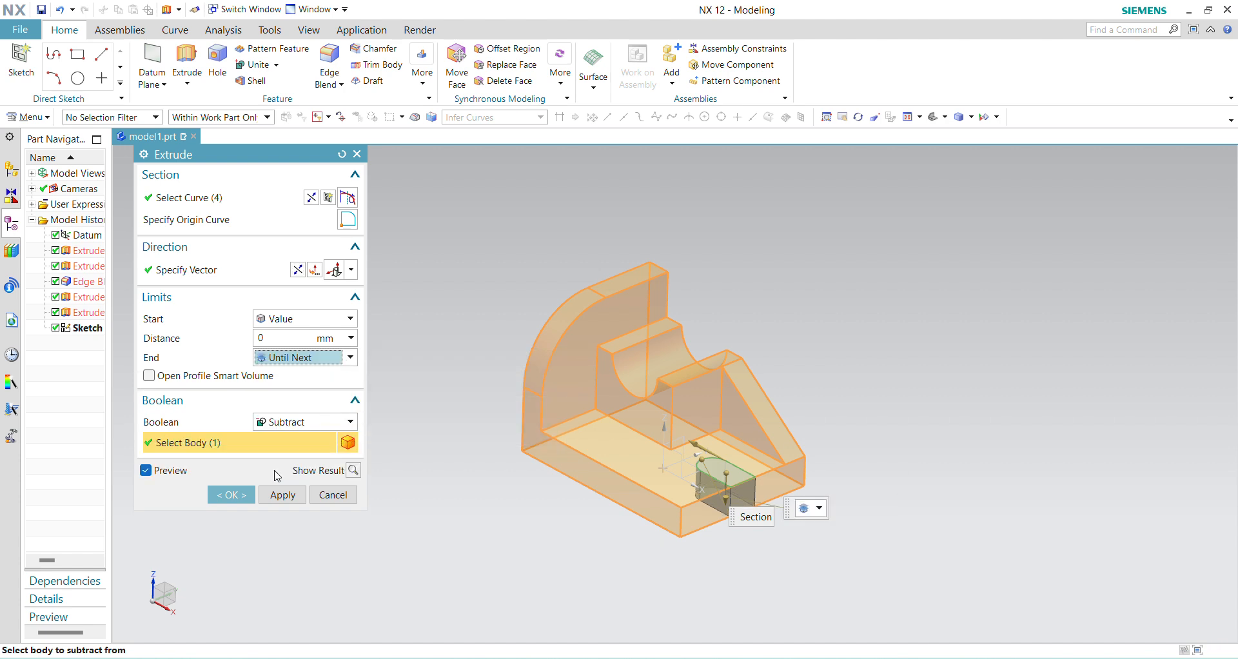
left_click(231, 500)
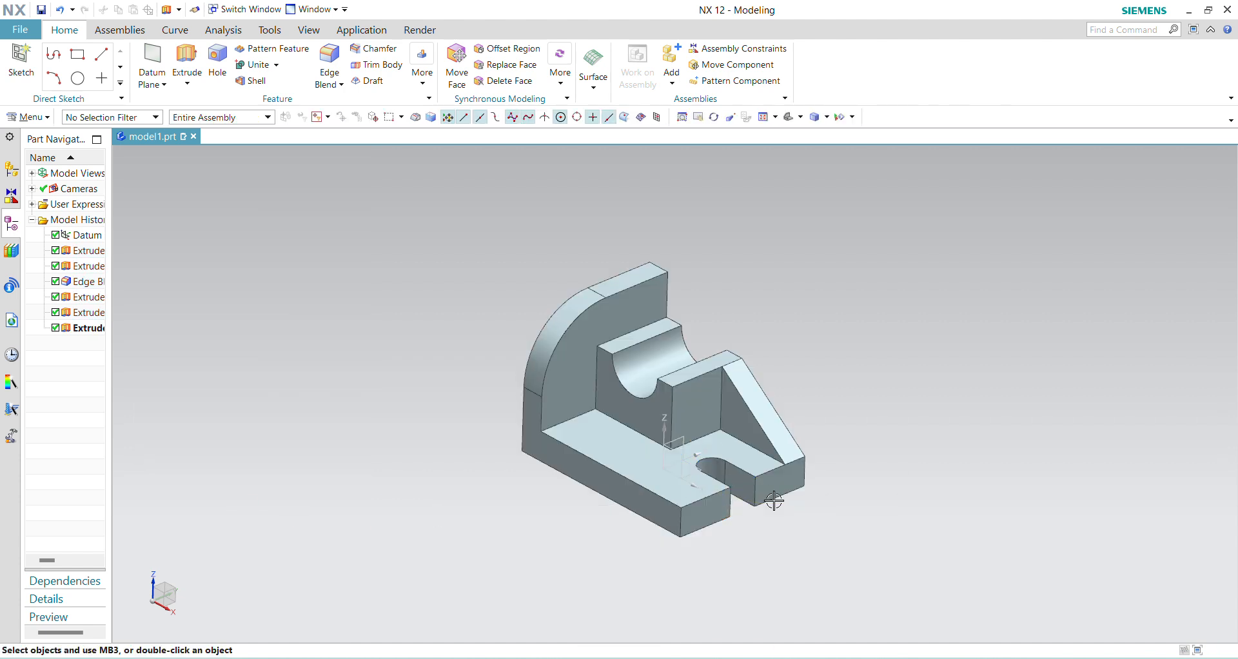
- Assign the library material Aluminum_6061 to the bracket's solid body
key("ctrl+f")
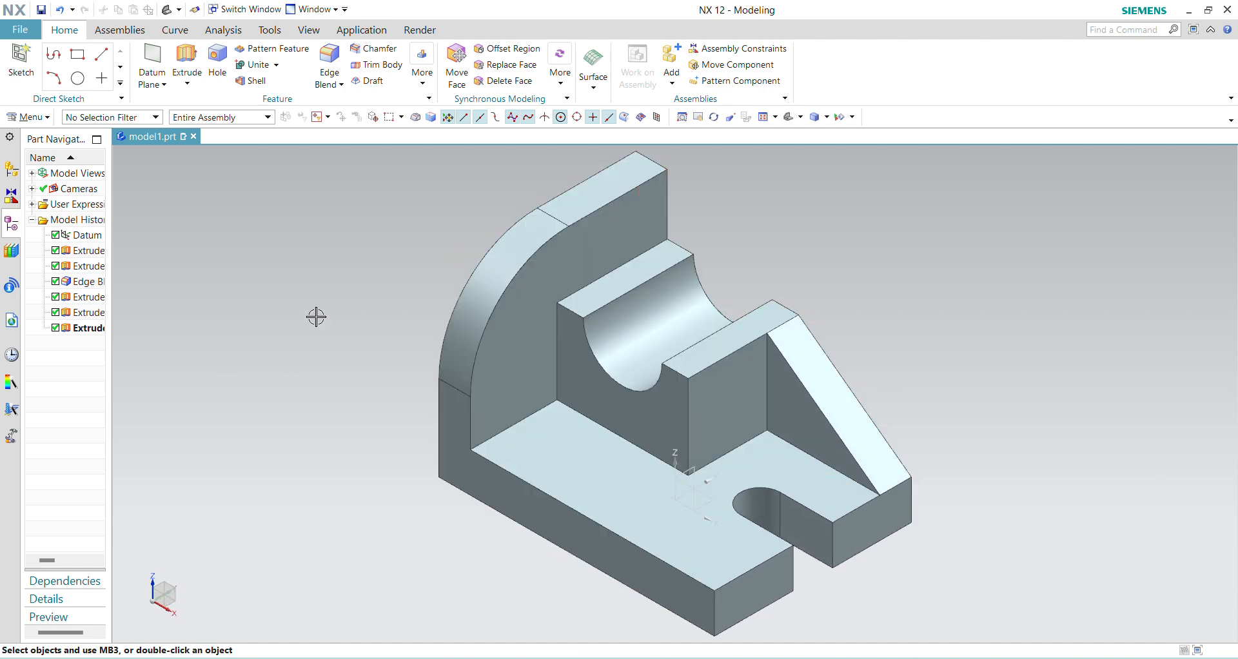
left_click(40, 119)
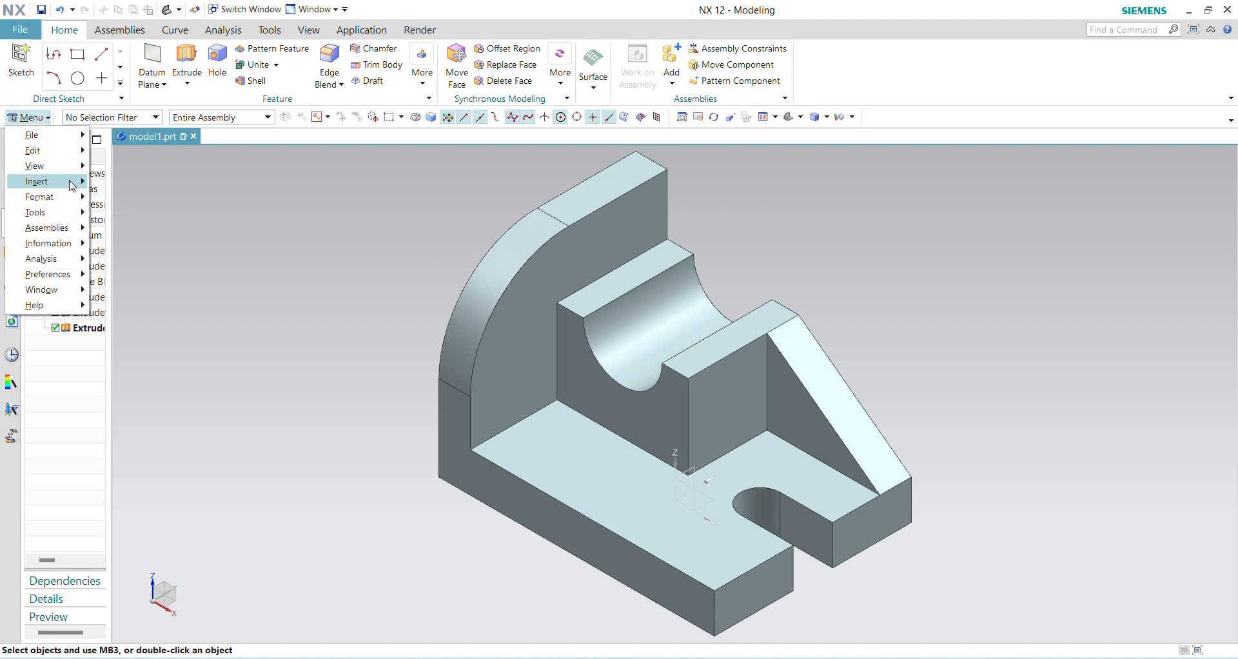
mouse_move(78, 212)
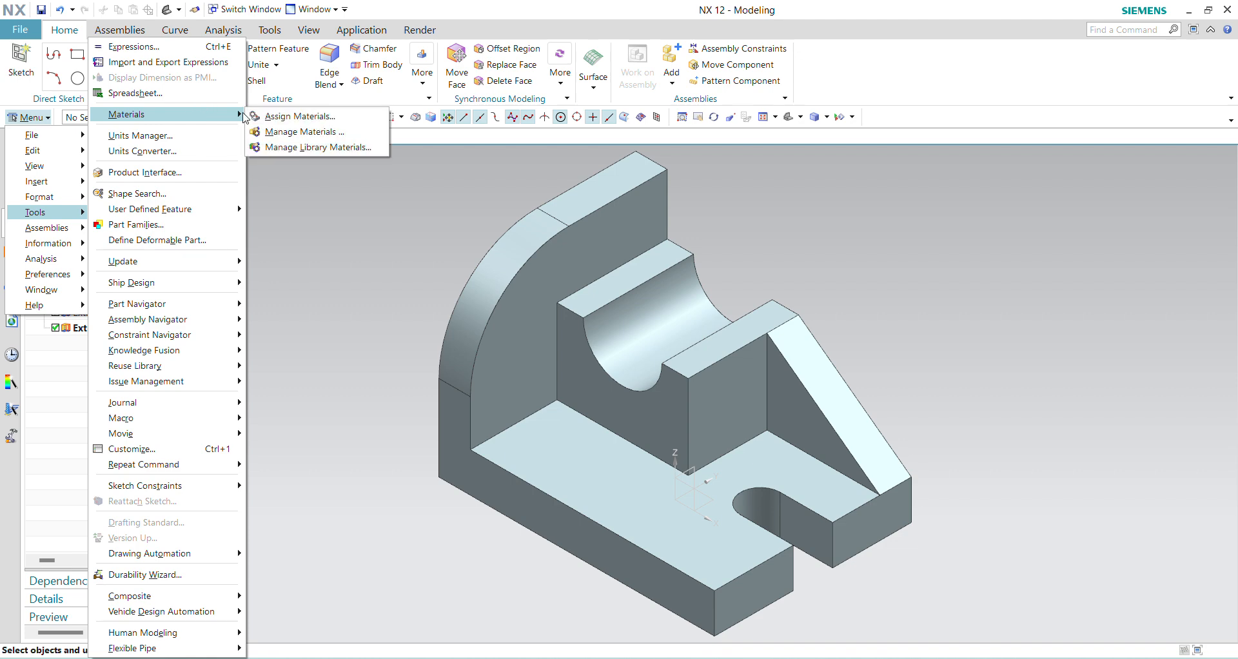
left_click(281, 117)
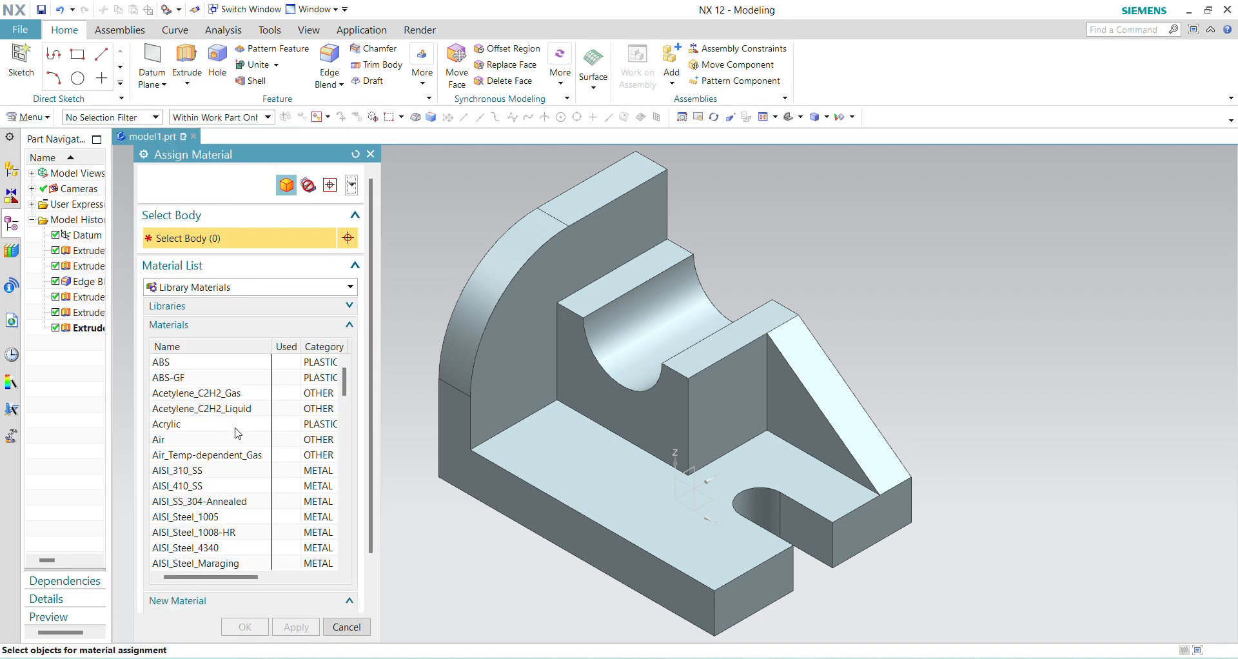
scroll(236, 453, "down", 3)
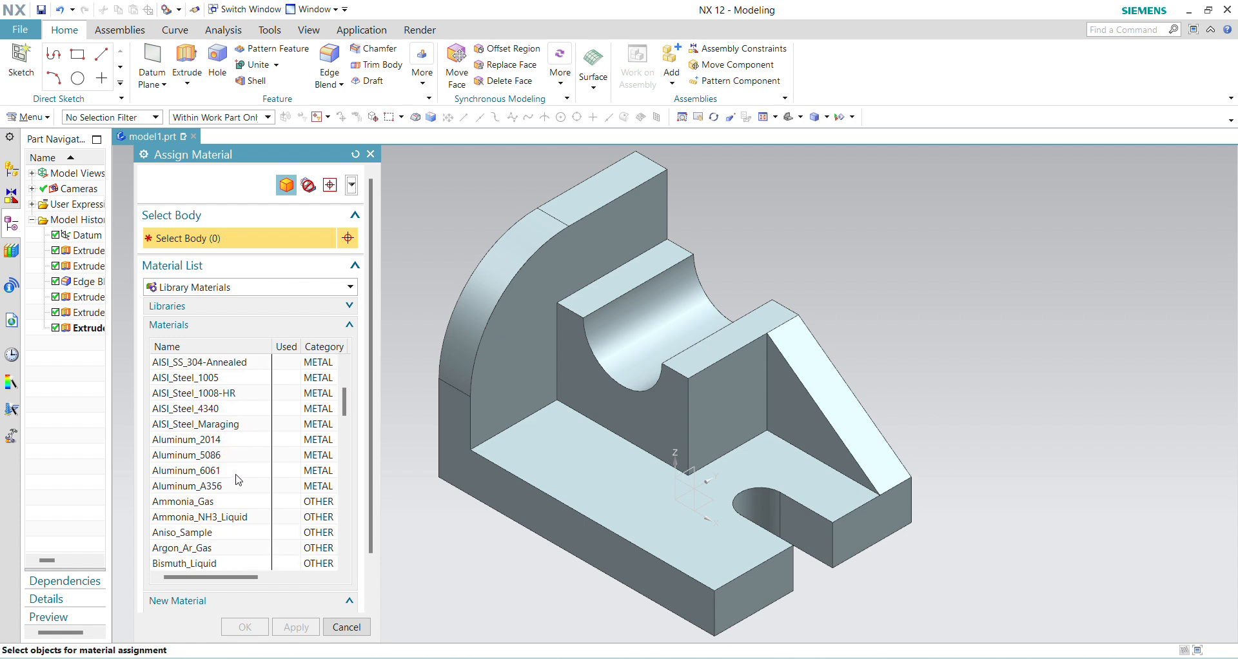
left_click(191, 478)
left_click(643, 549)
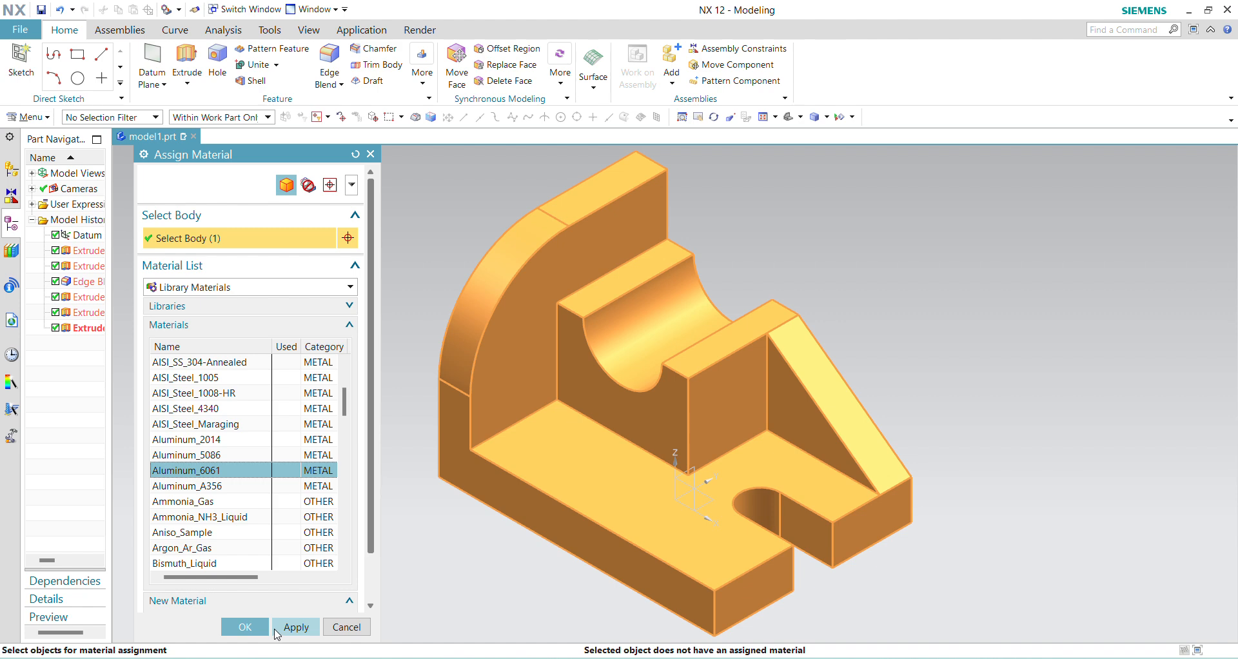
left_click(245, 626)
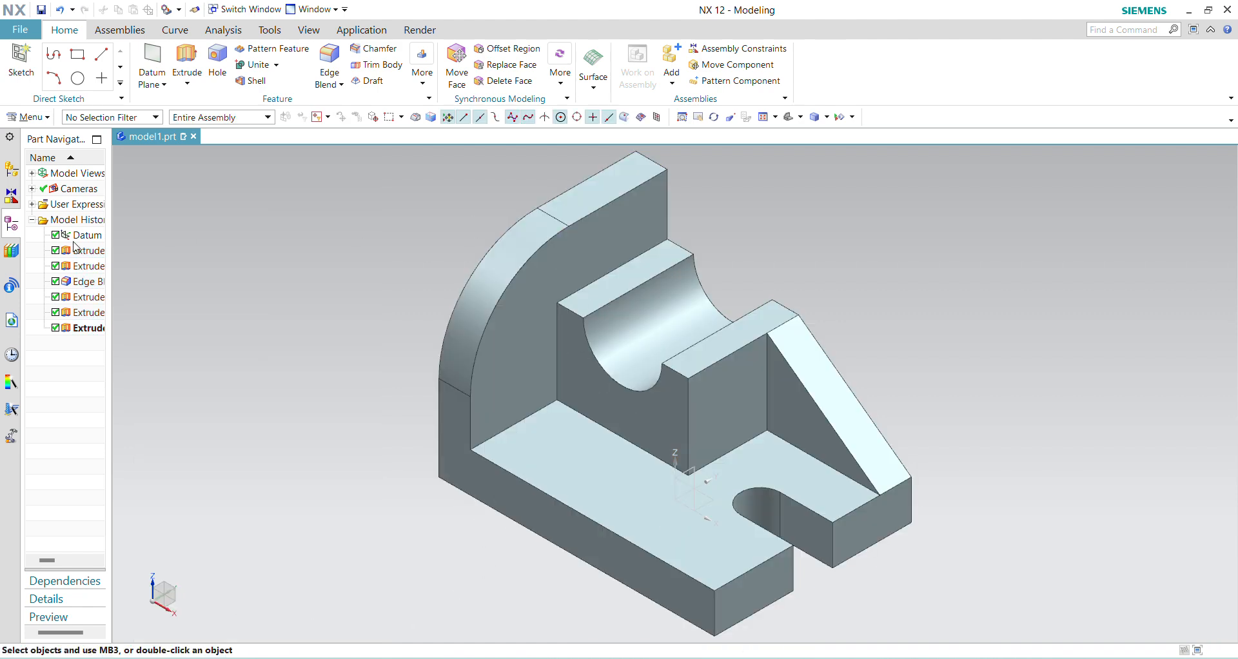
- Open the display color palette for the bracket's solid body through Edit Object Display
left_click(28, 117)
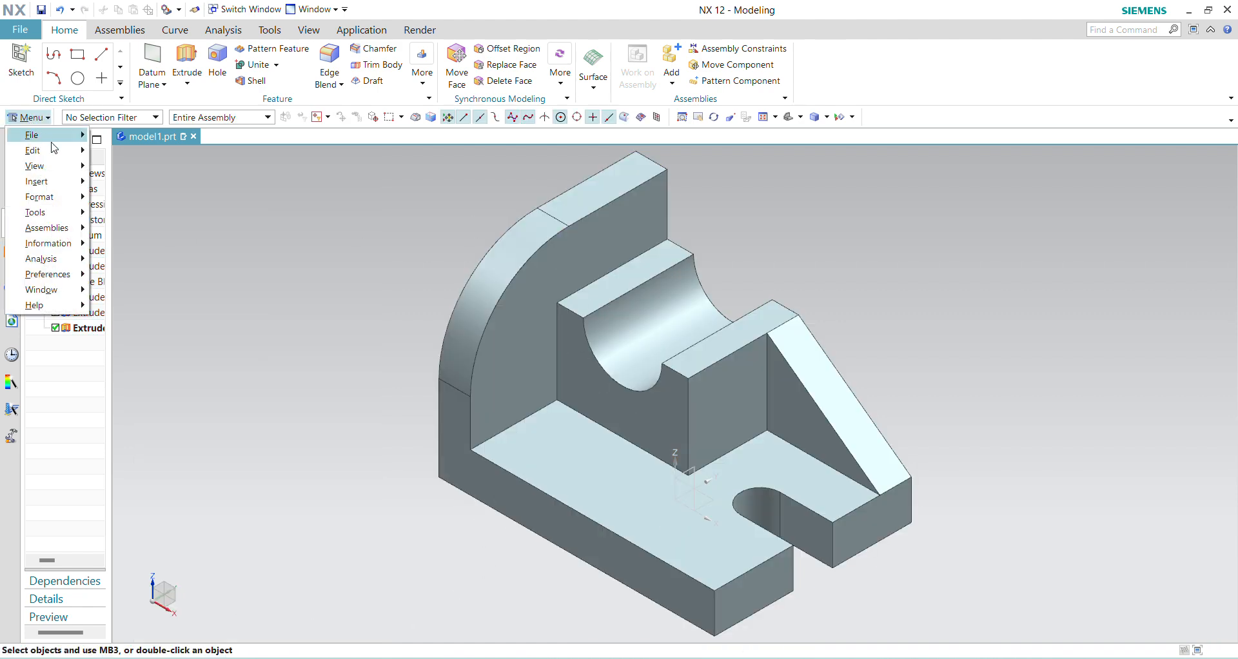
mouse_move(71, 152)
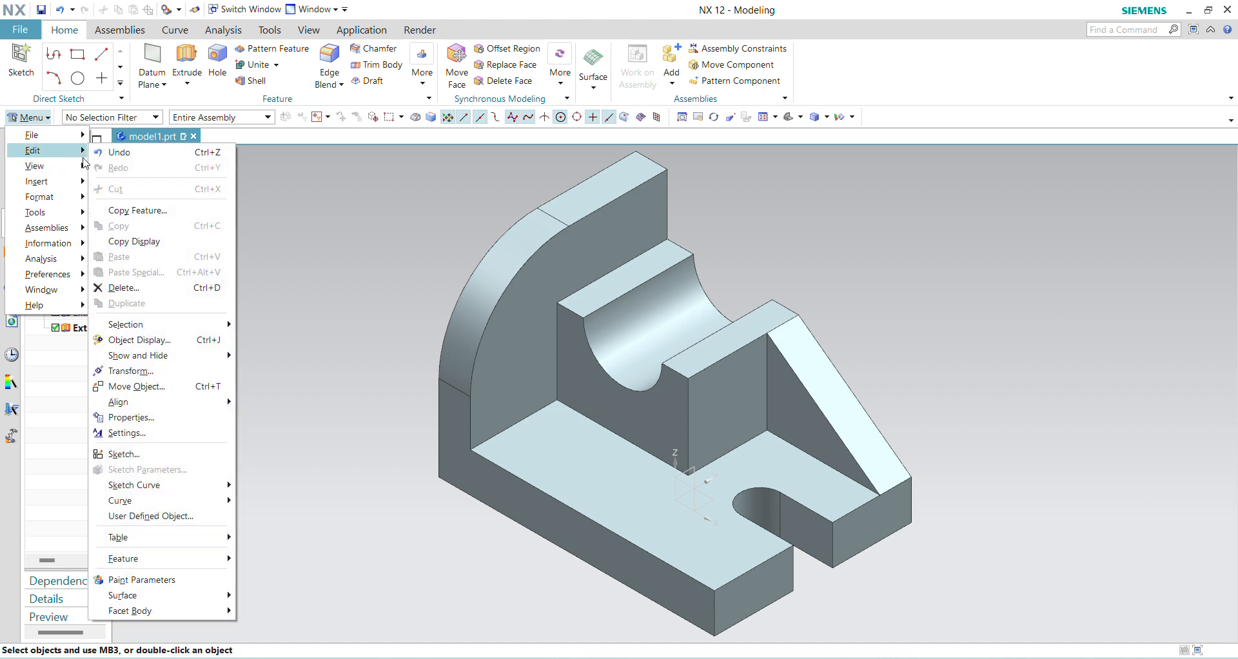
left_click(166, 340)
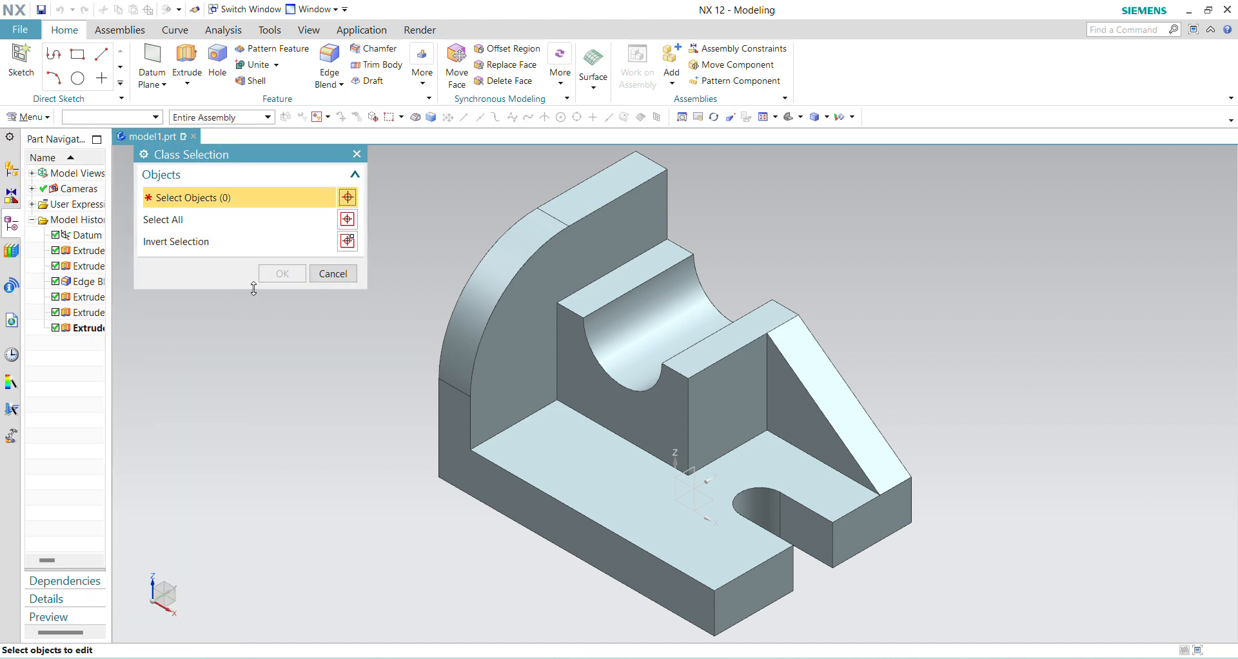
left_click(514, 387)
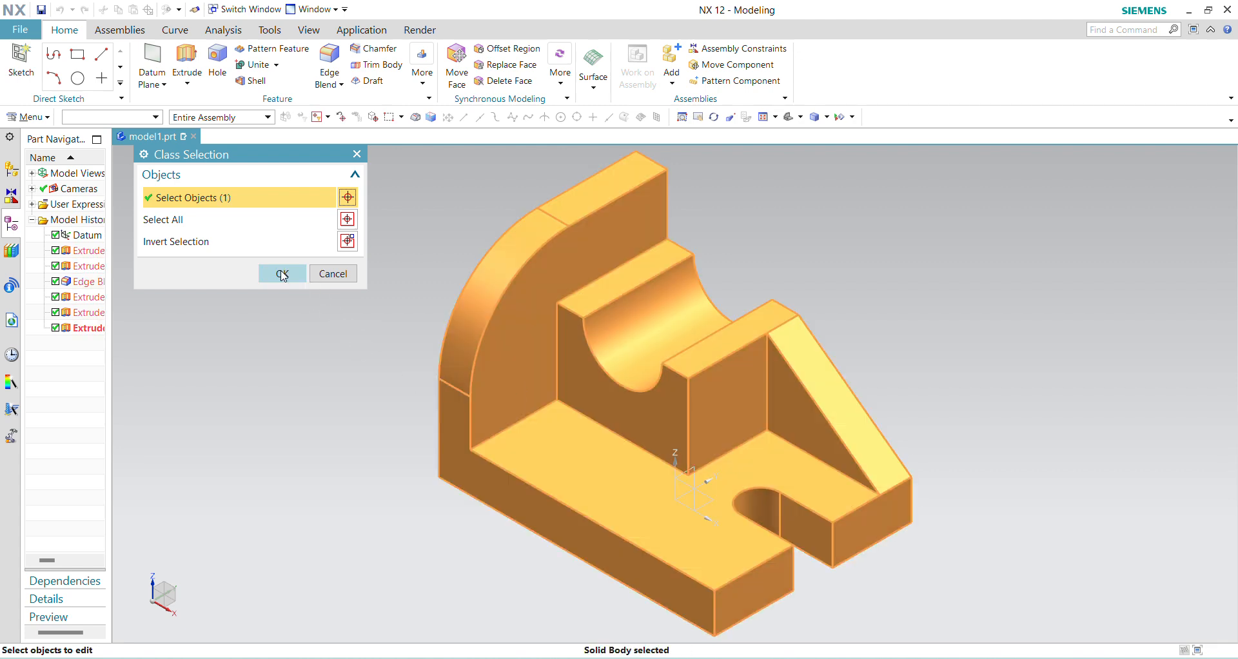
left_click(281, 273)
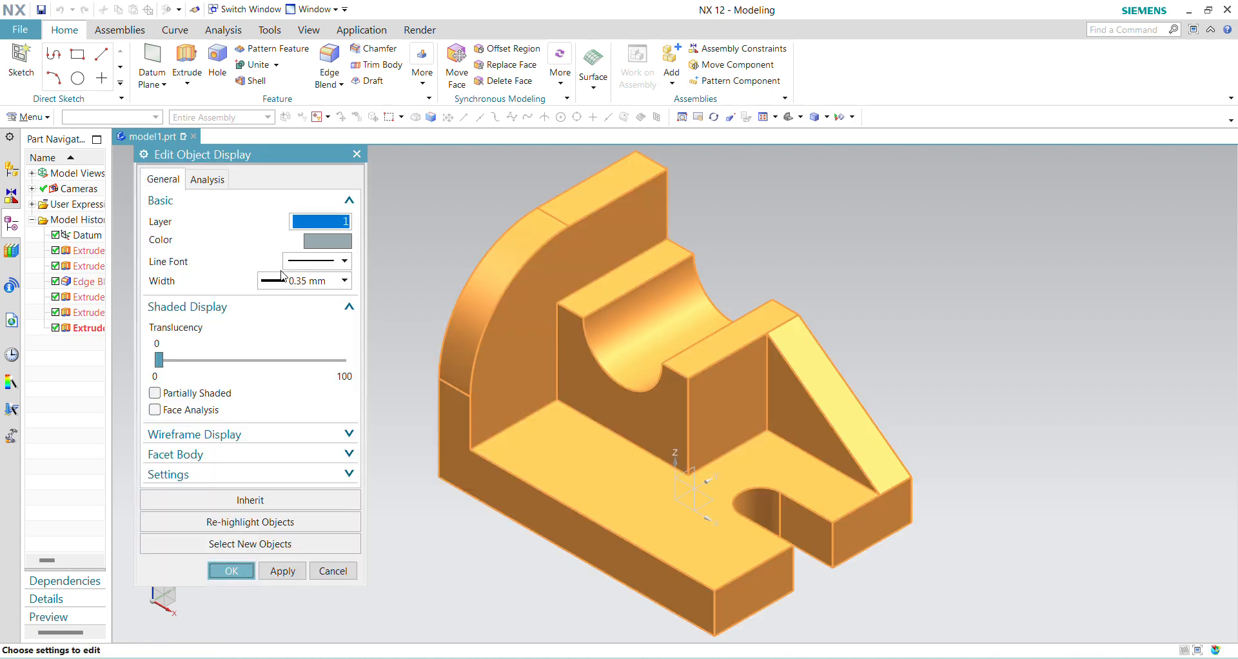
left_click(327, 242)
scroll(262, 542, "down", 3)
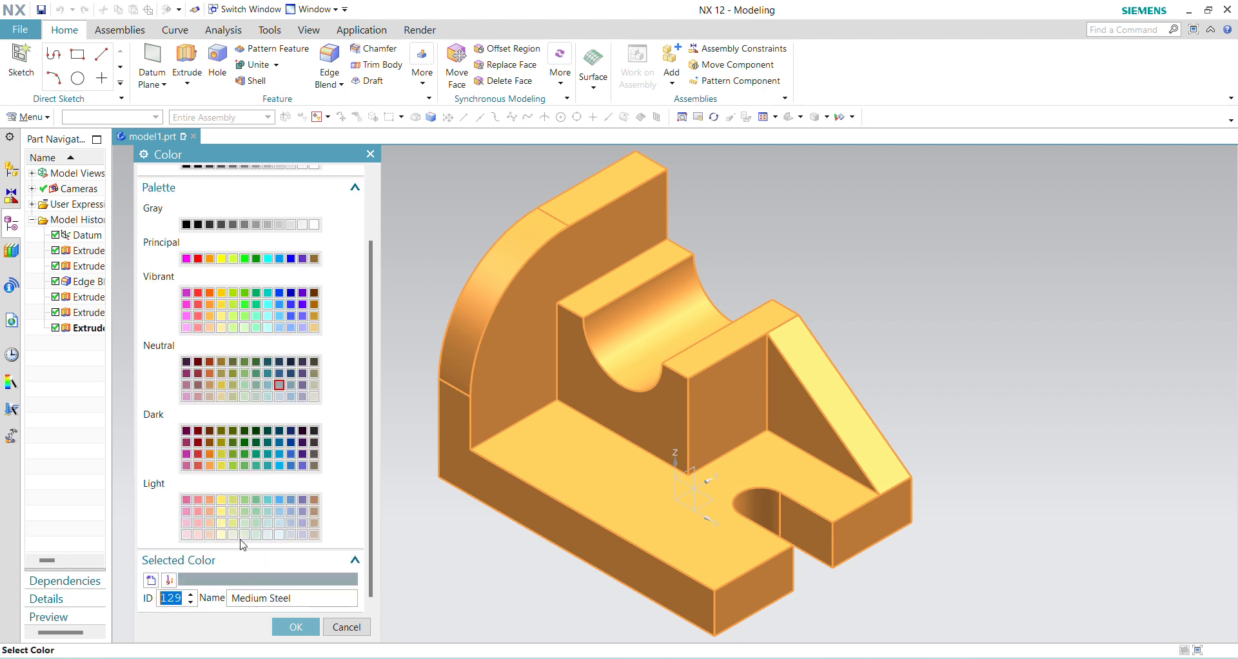
- Try the palette colors Deep Salmon, Deep Peach, Strong Pink and Pale Carrot for the bracket body
left_click(196, 502)
left_click(187, 500)
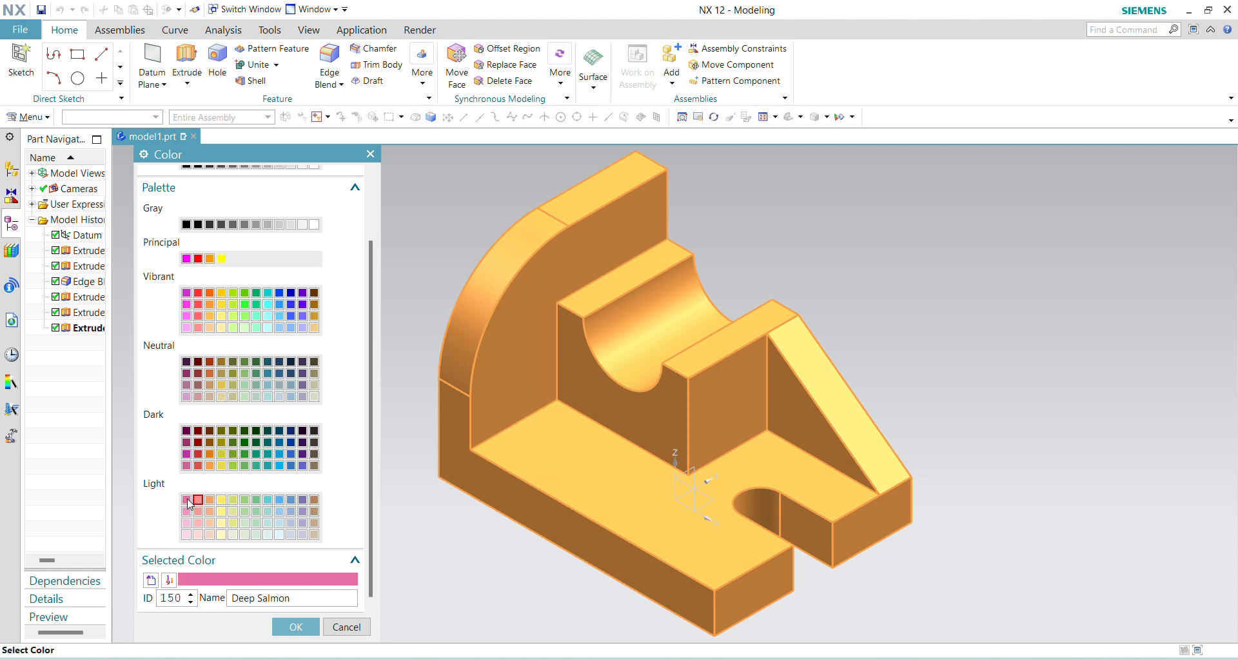
left_click(211, 501)
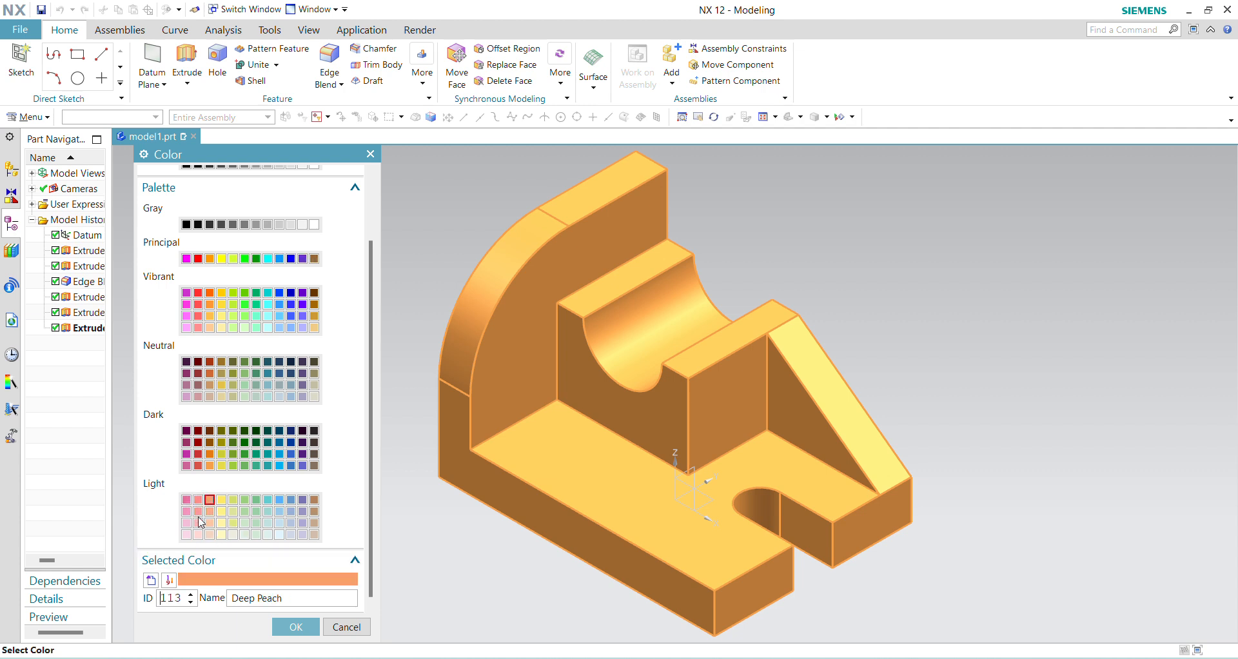
left_click(188, 512)
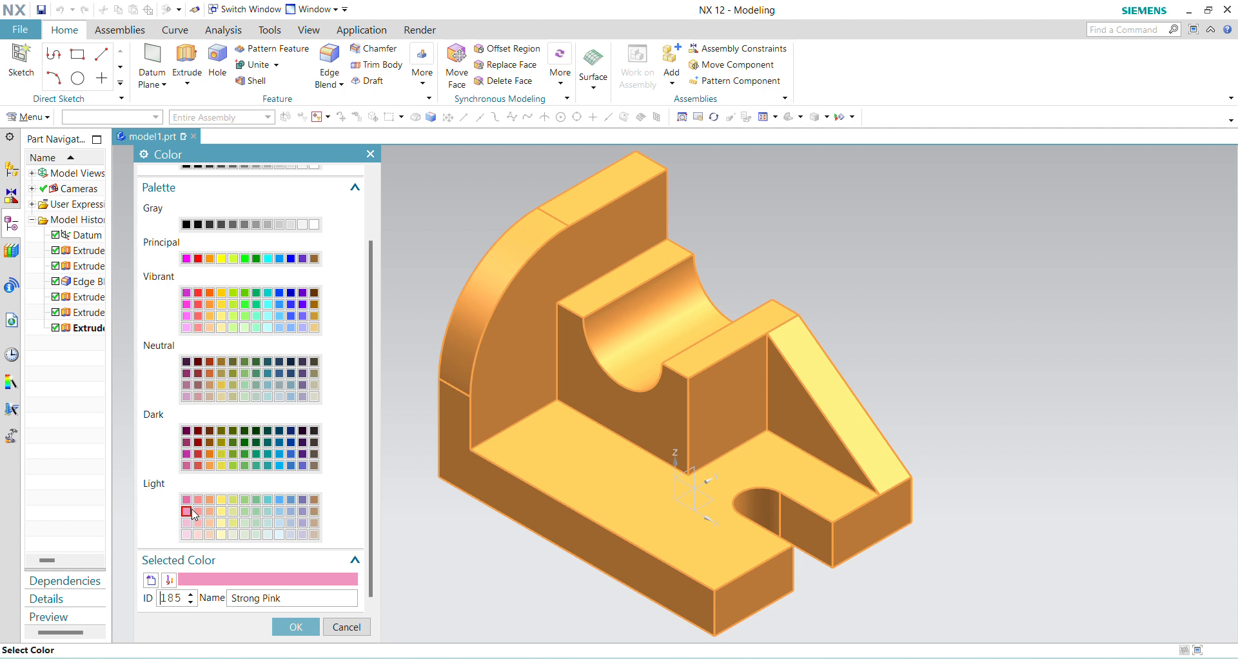
left_click(209, 466)
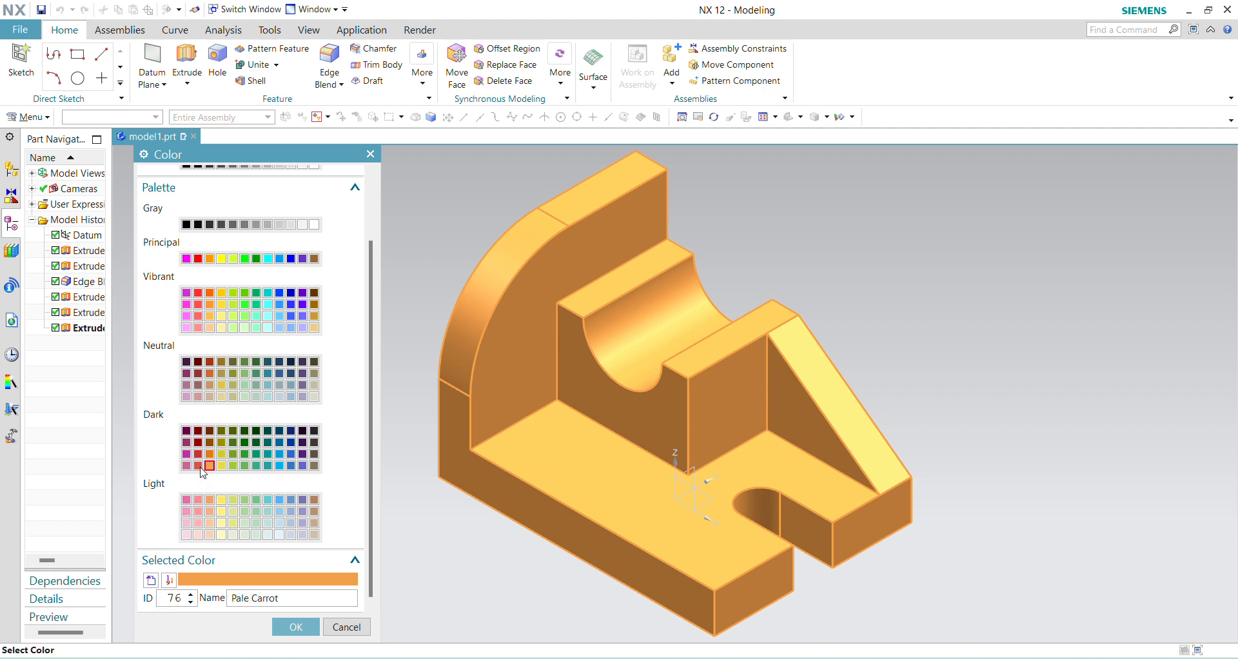
- Set the bracket body's display color to Pale Crimson (ID 149) and apply the display change
left_click(196, 466)
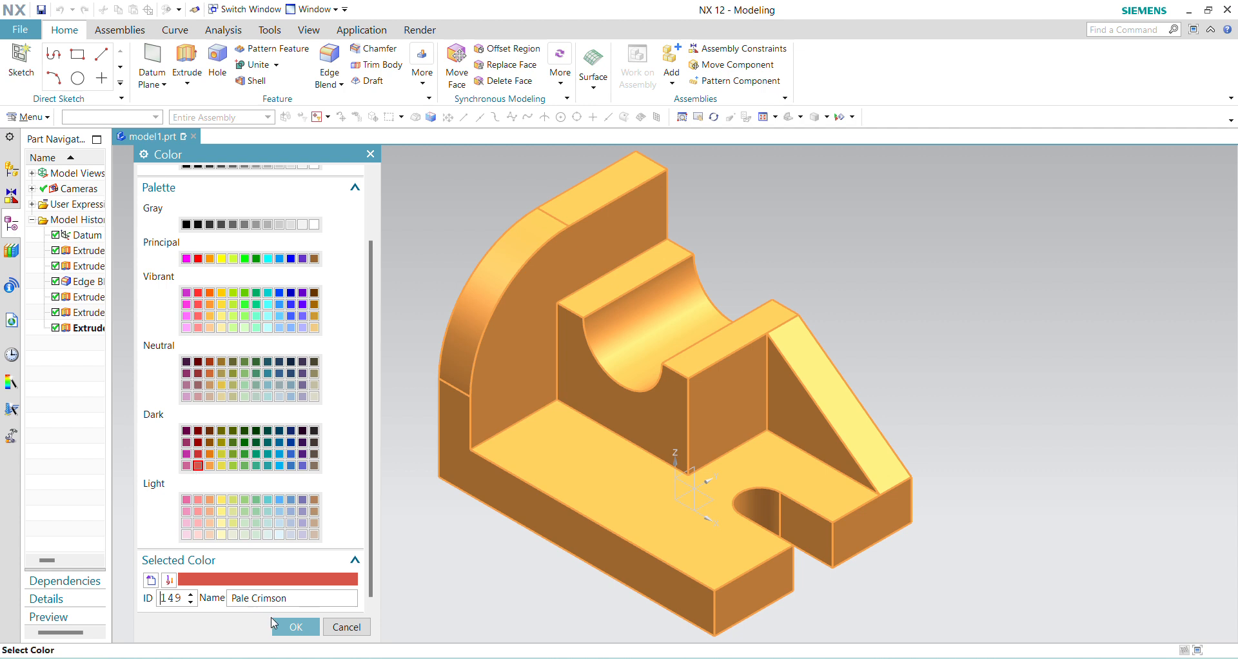
left_click(274, 623)
left_click(231, 571)
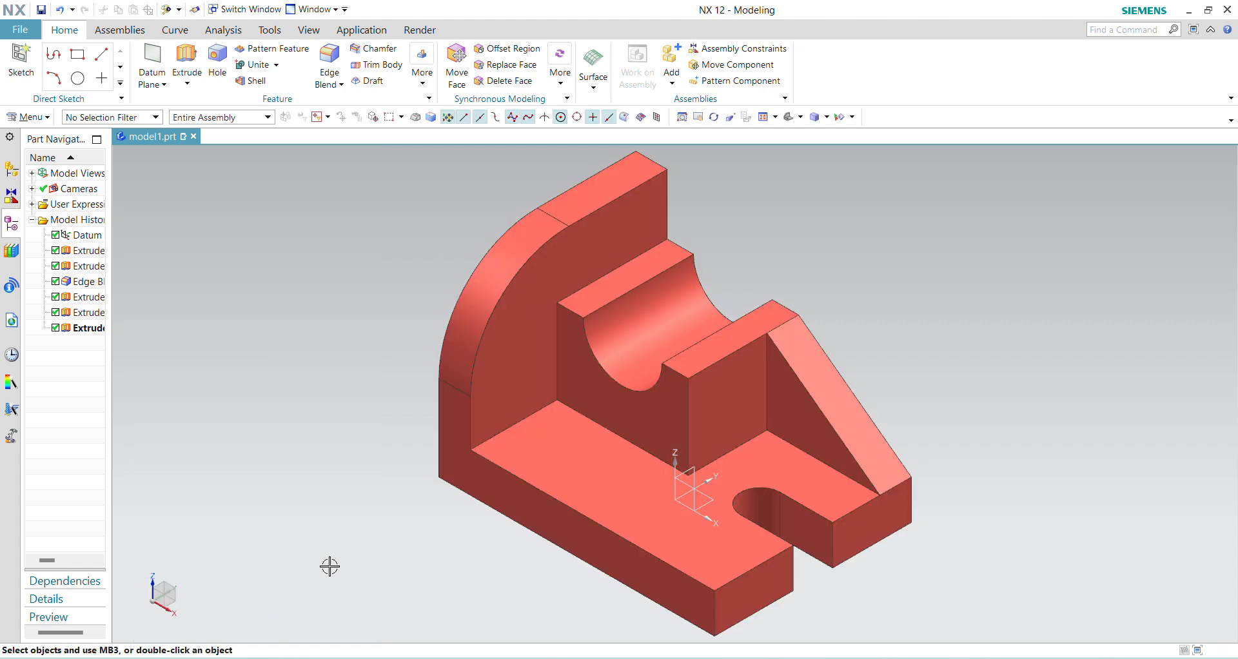
scroll(896, 438, "down", 2)
scroll(899, 439, "up", 4)
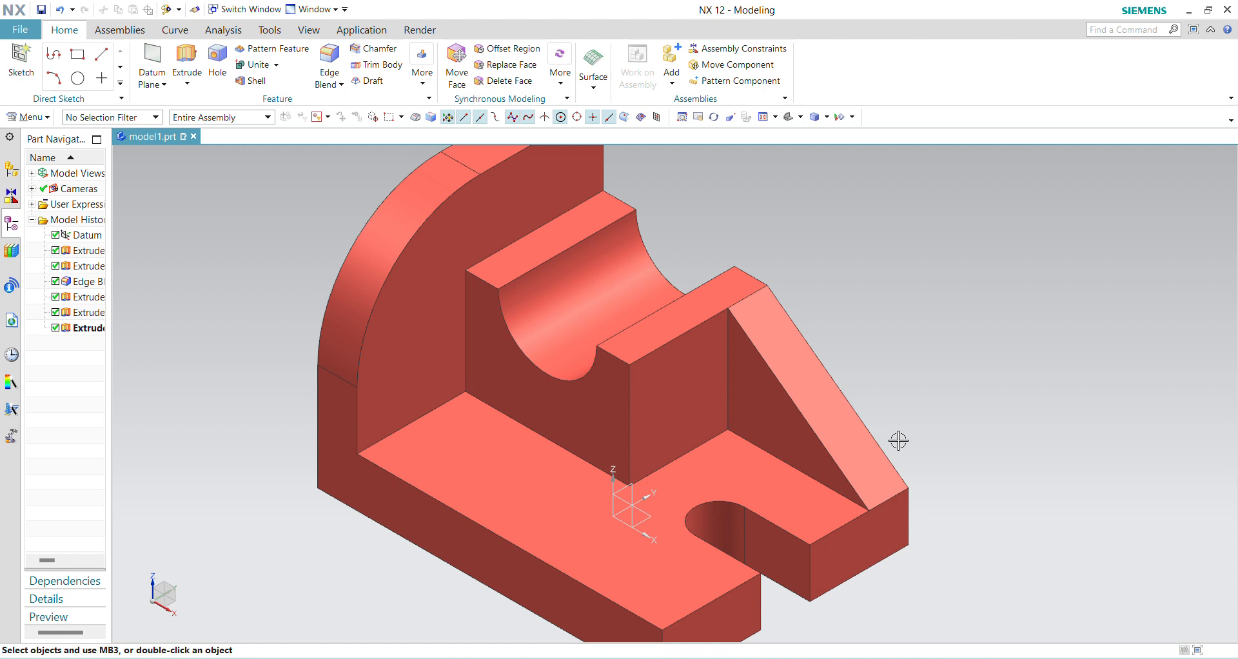